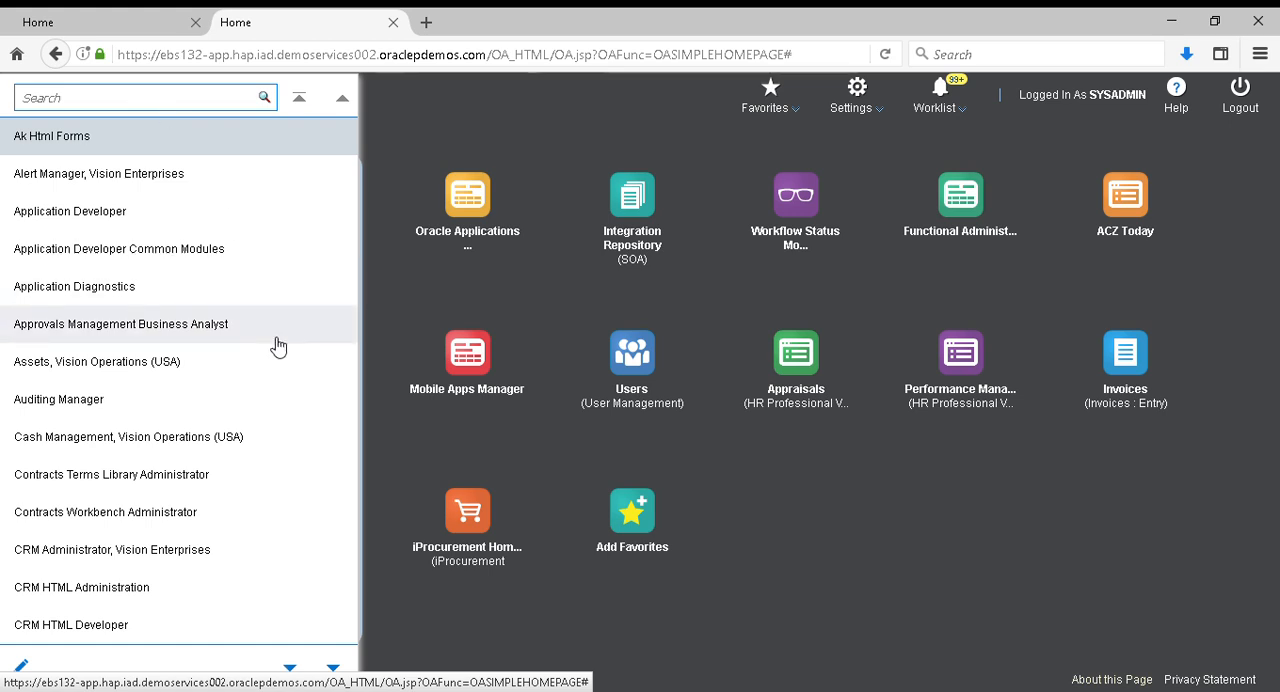
# Open the Banks setup page under the Cash Management, Vision Operations (USA) responsibility
pyautogui.click(303, 320)
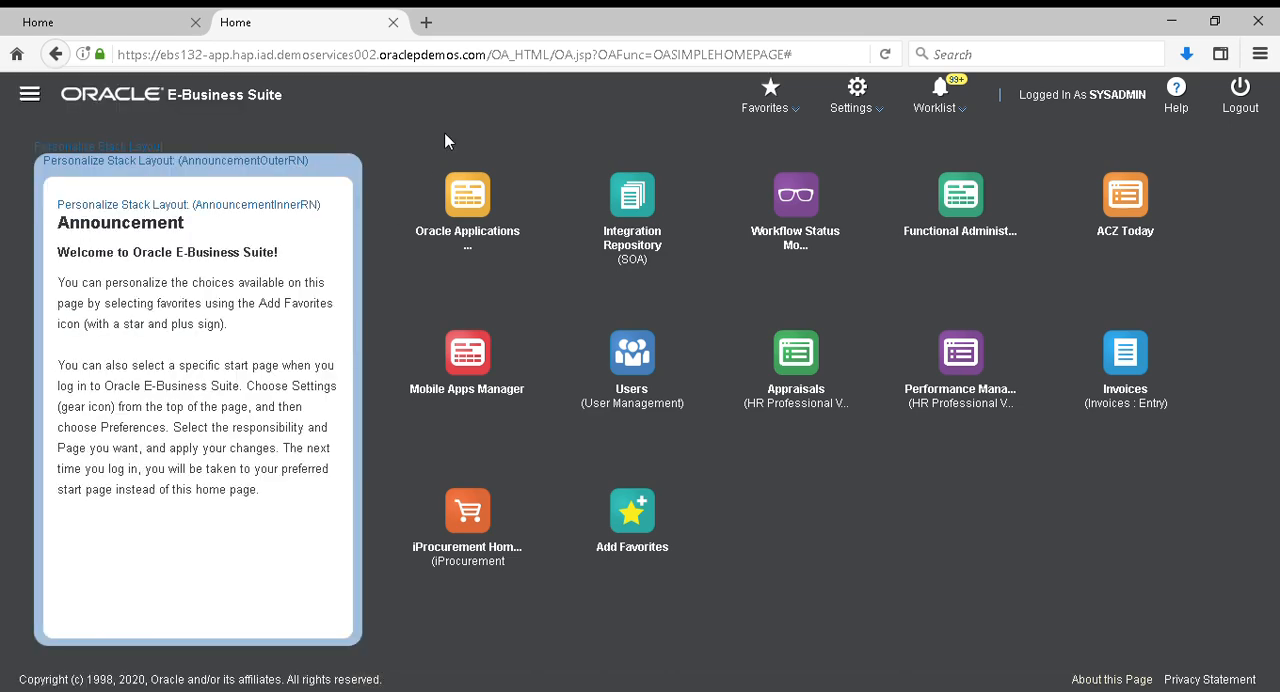
pyautogui.click(29, 94)
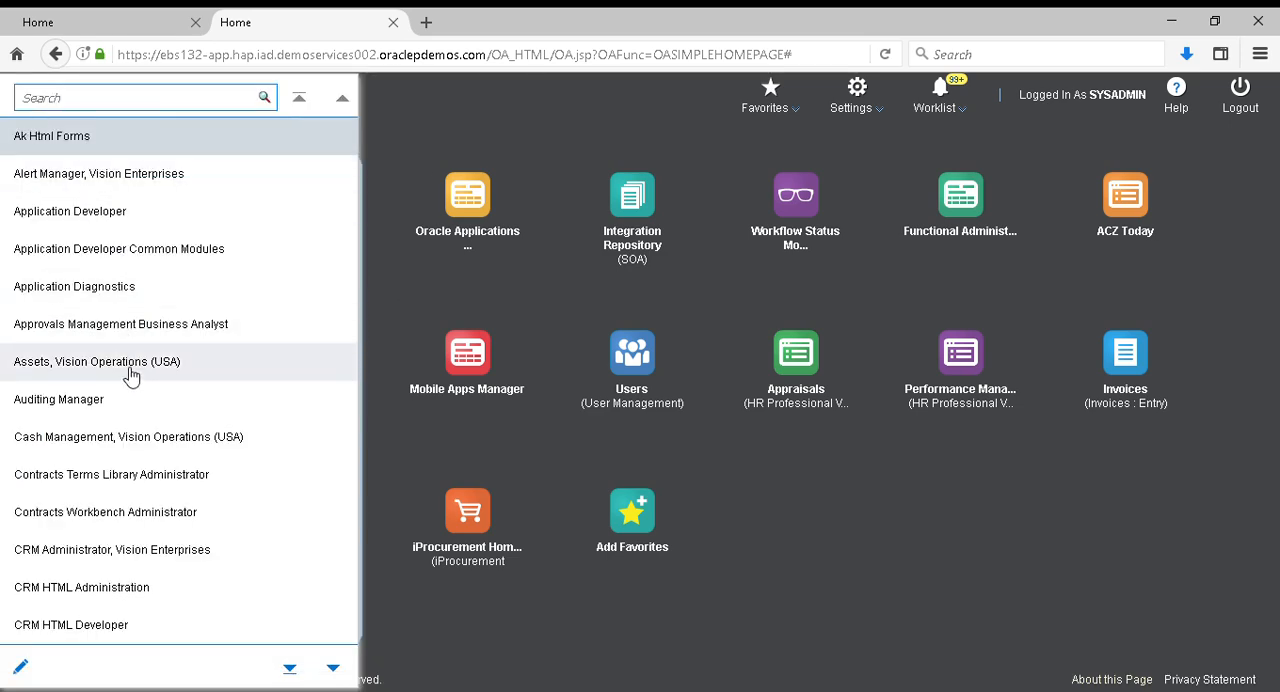
pyautogui.click(130, 445)
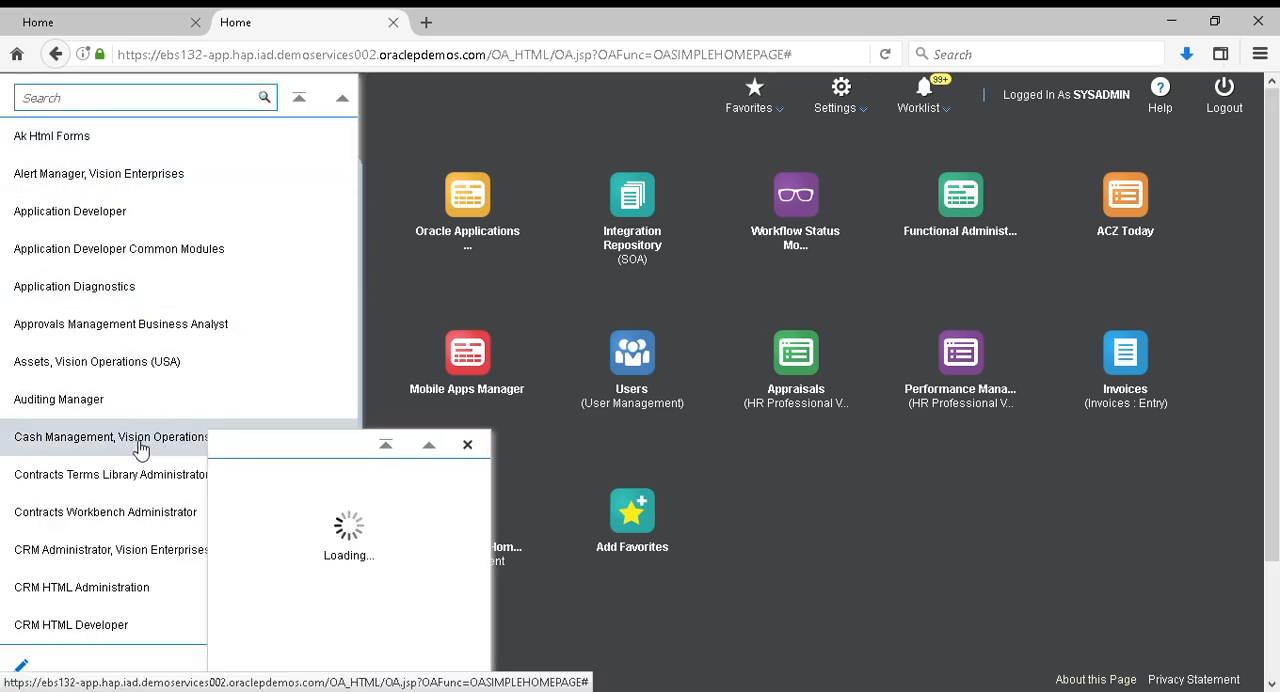
pyautogui.scroll(-5, 300, 592)
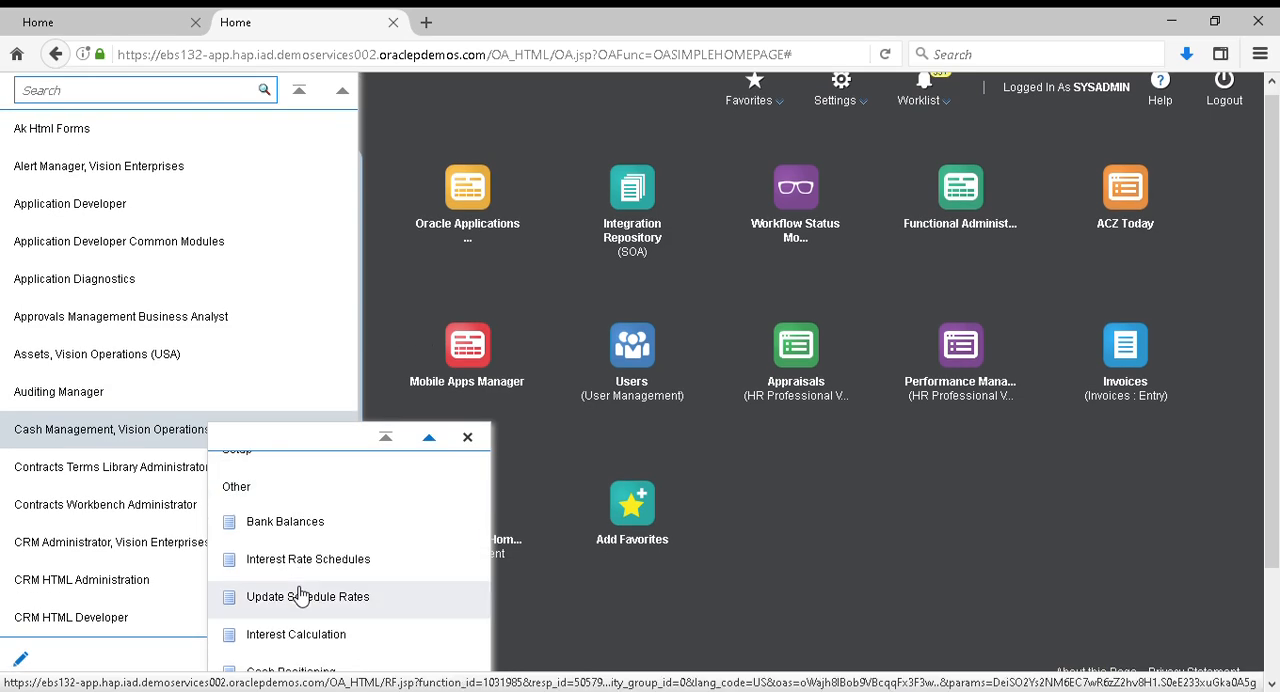
pyautogui.scroll(-2, 300, 594)
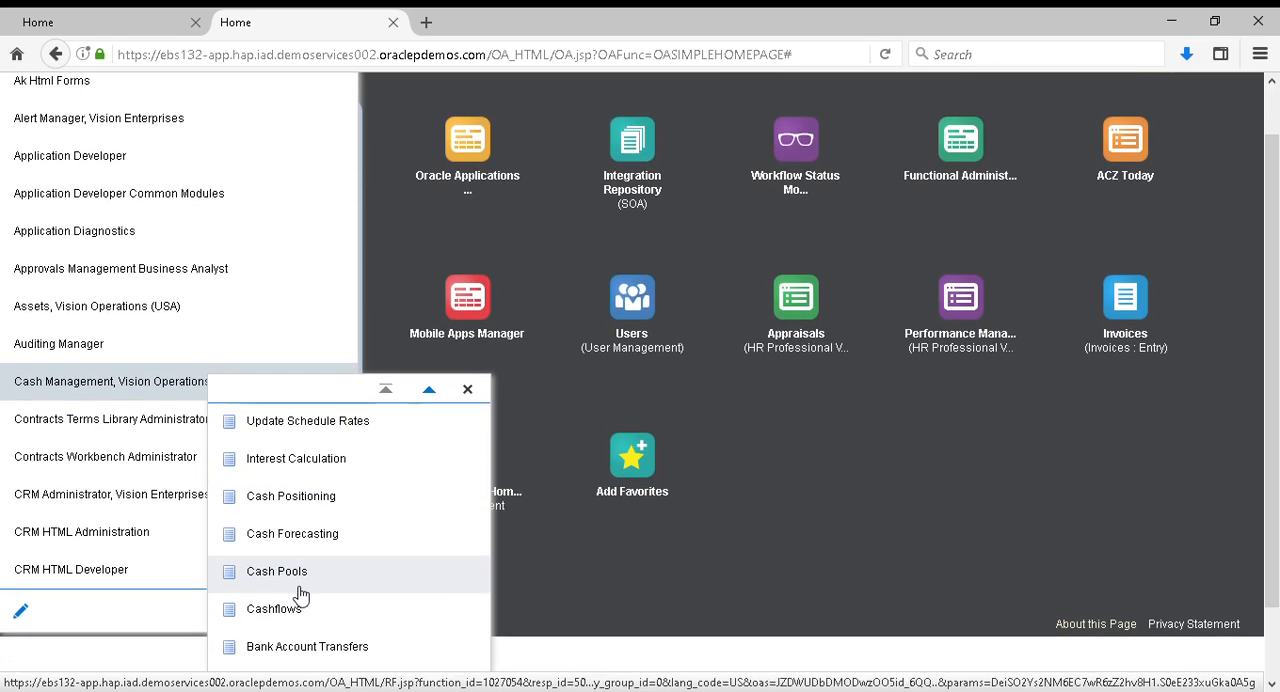
pyautogui.scroll(5, 290, 594)
pyautogui.click(261, 552)
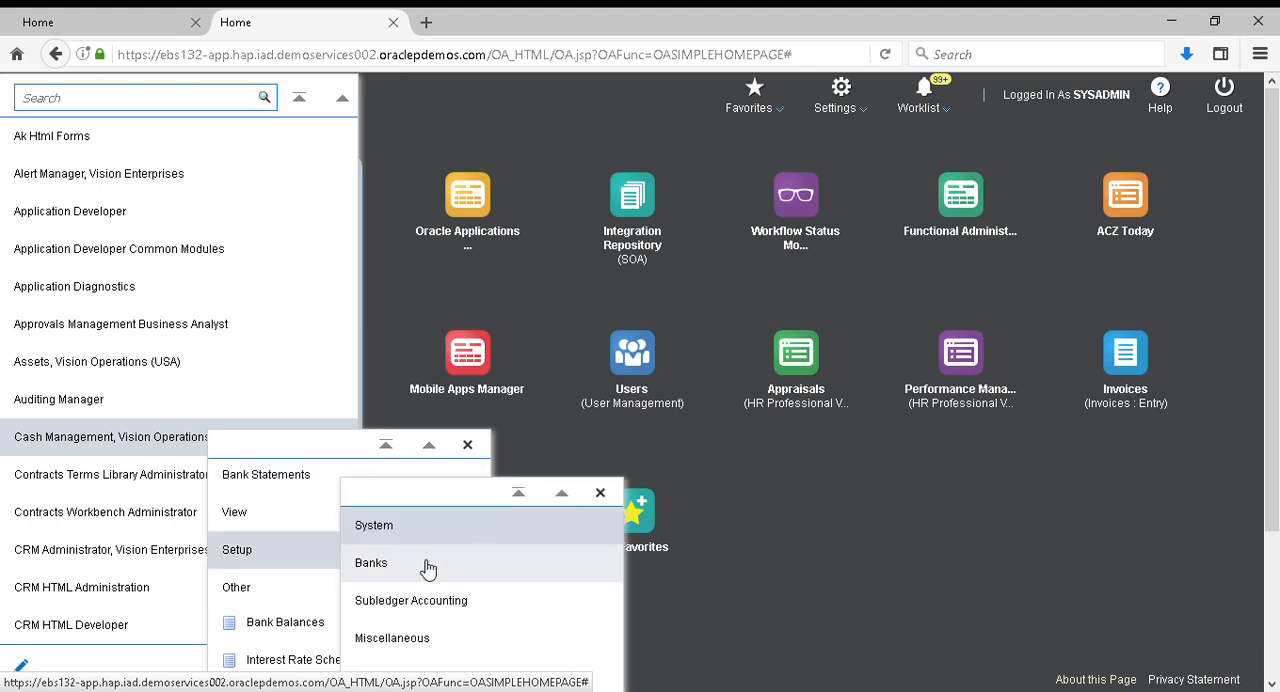
pyautogui.click(396, 566)
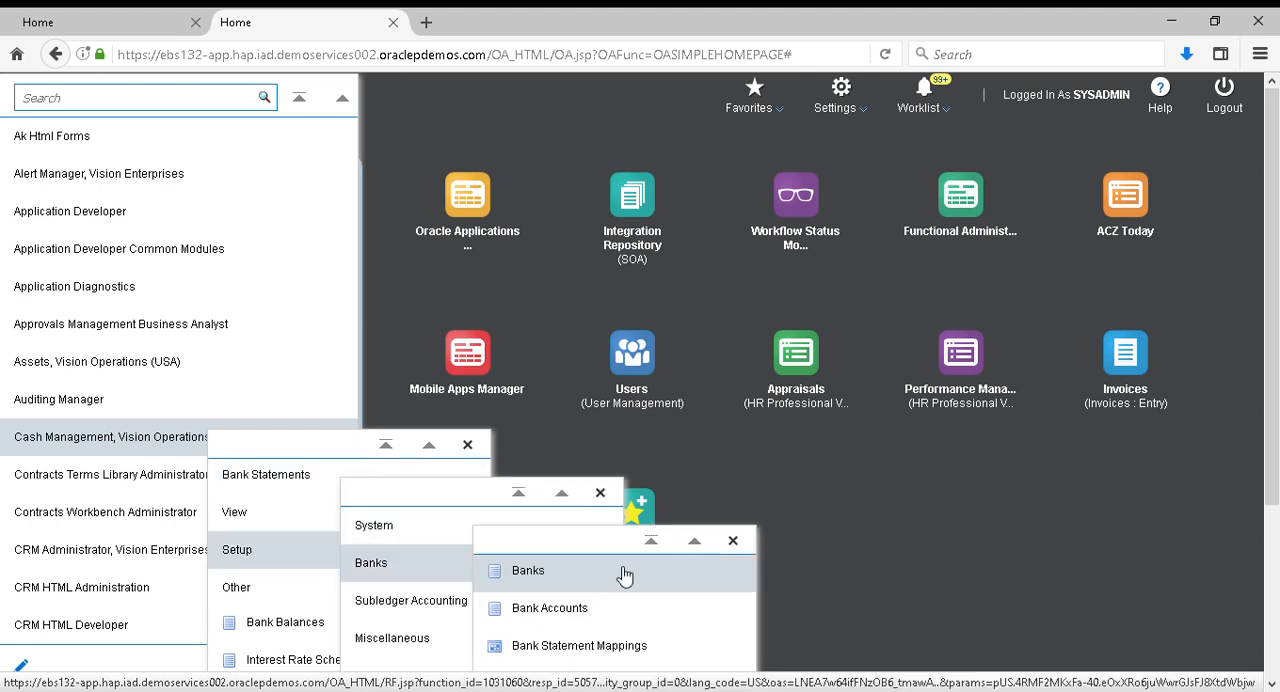
pyautogui.click(542, 579)
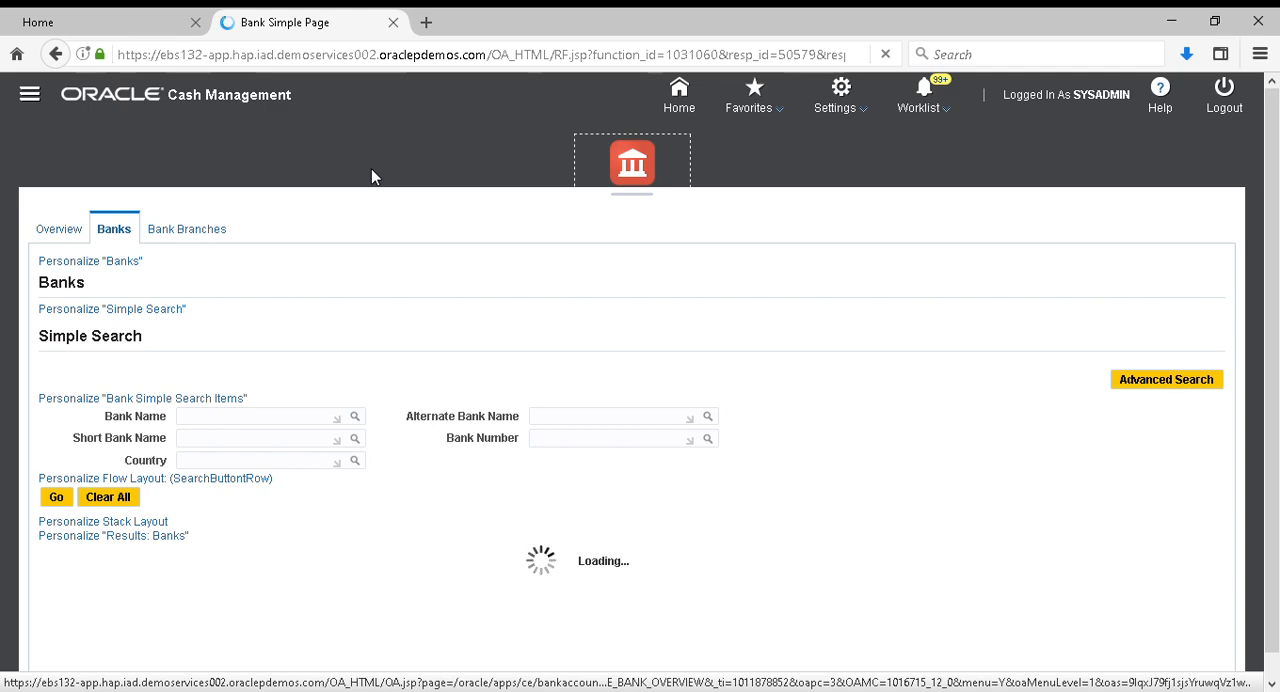
# Start a new bank with country Kenya and bank name NCBA Bank, and save it to proceed to the bank address stage
pyautogui.scroll(-1, 464, 353)
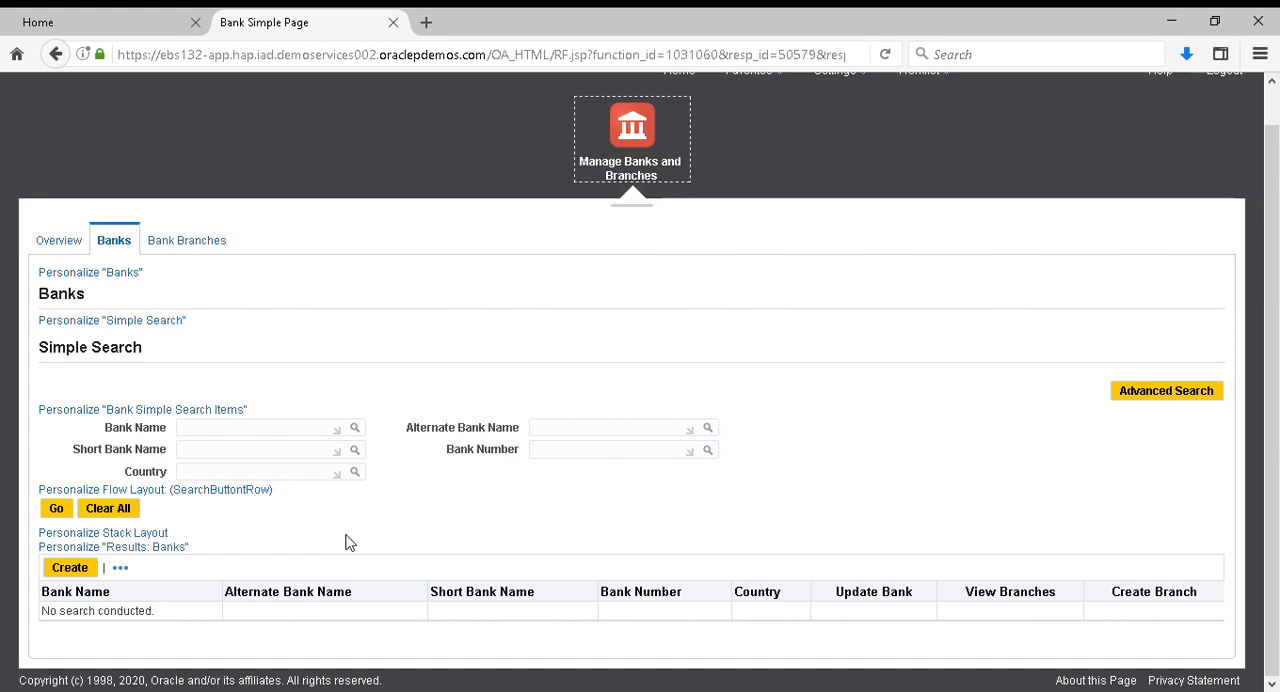
pyautogui.click(86, 569)
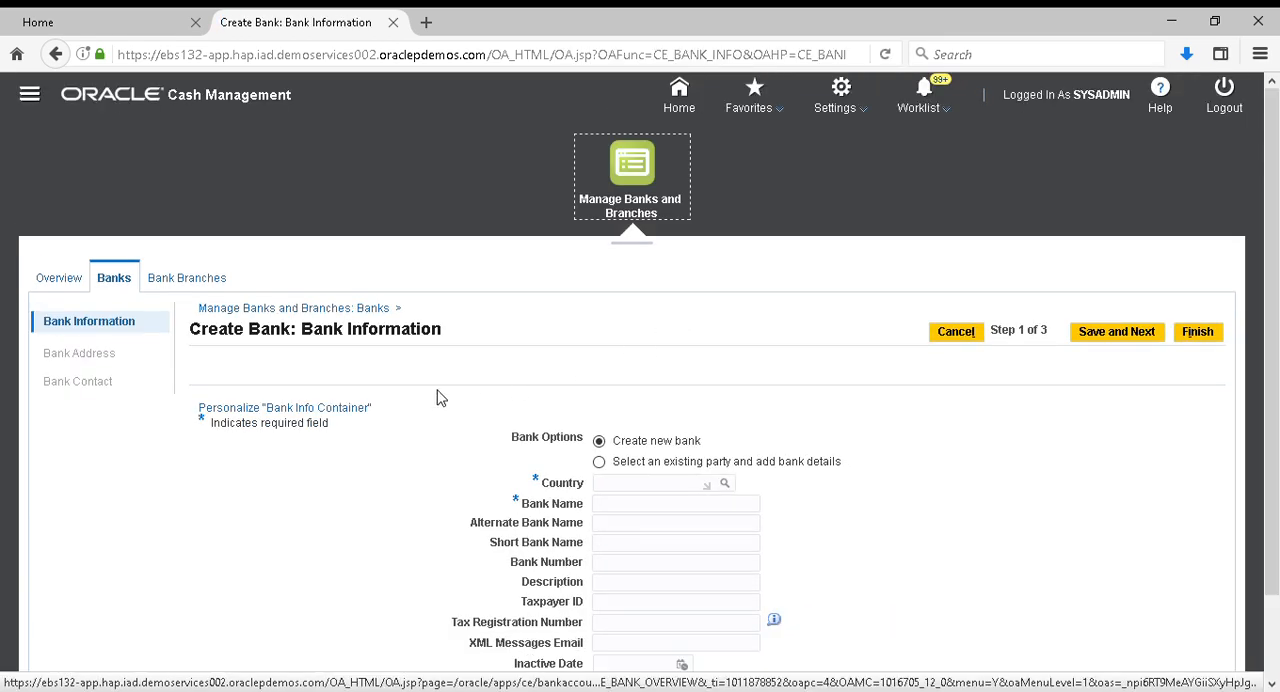
pyautogui.scroll(-1, 437, 394)
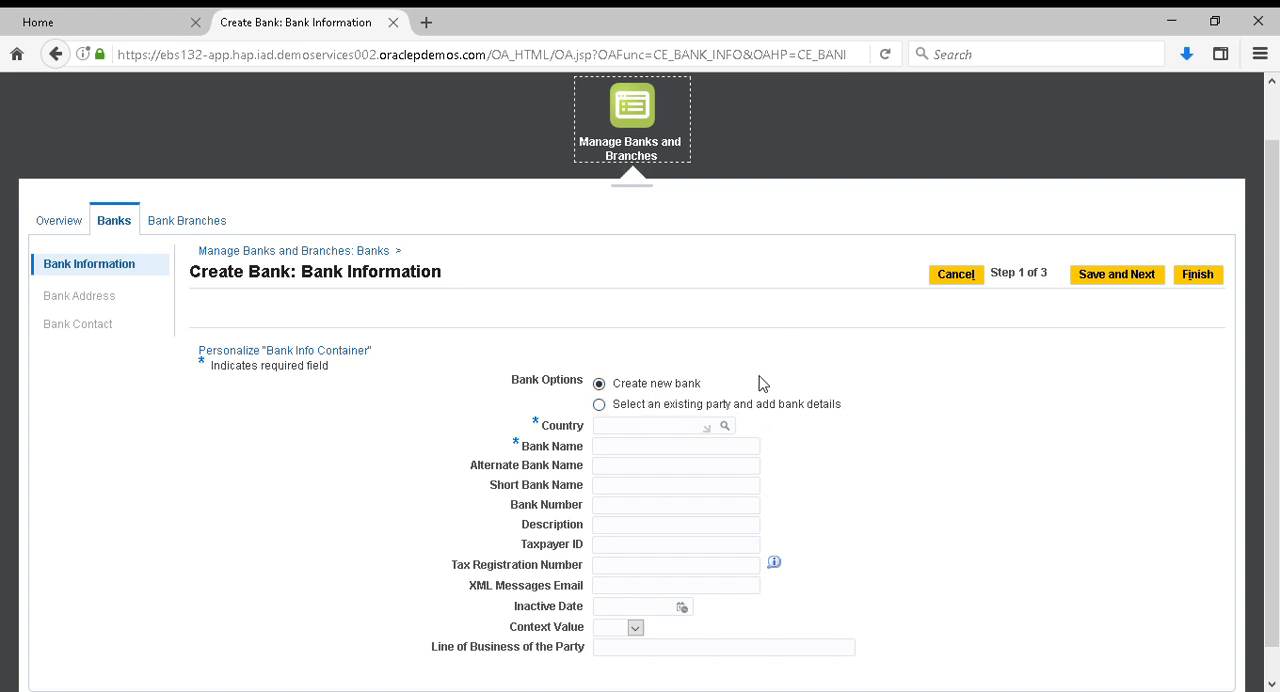
pyautogui.click(629, 436)
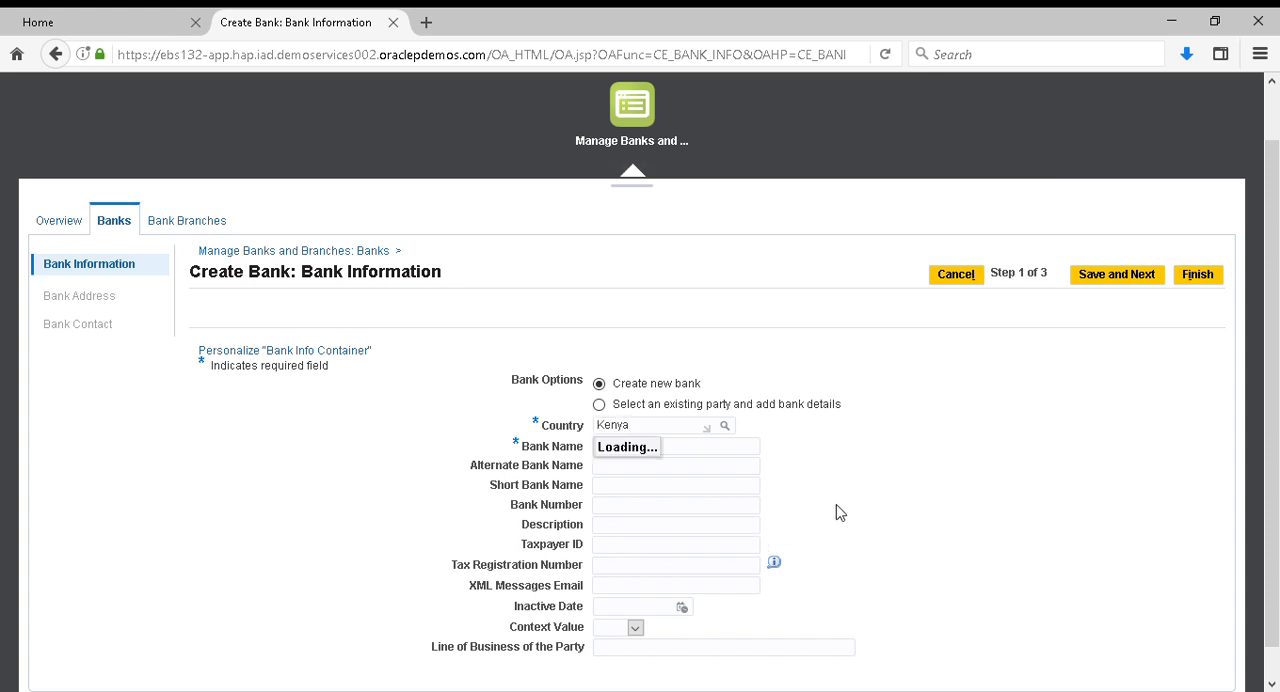
pyautogui.click(654, 484)
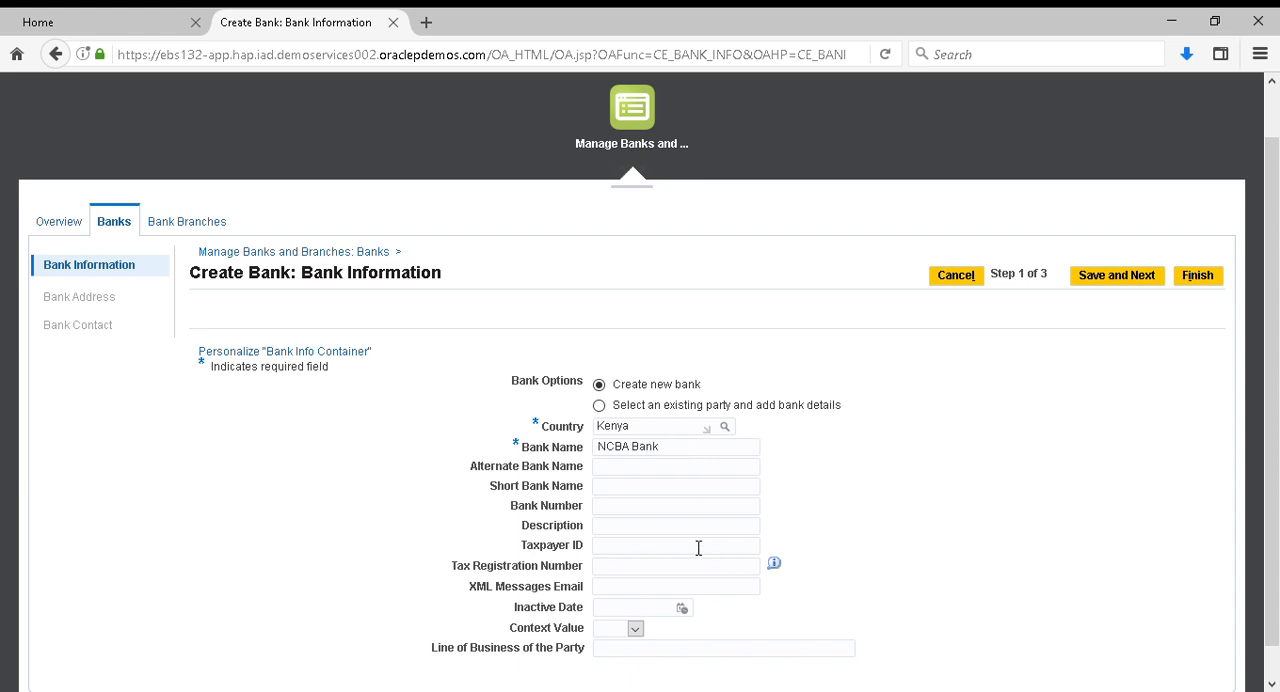
pyautogui.scroll(-1, 648, 544)
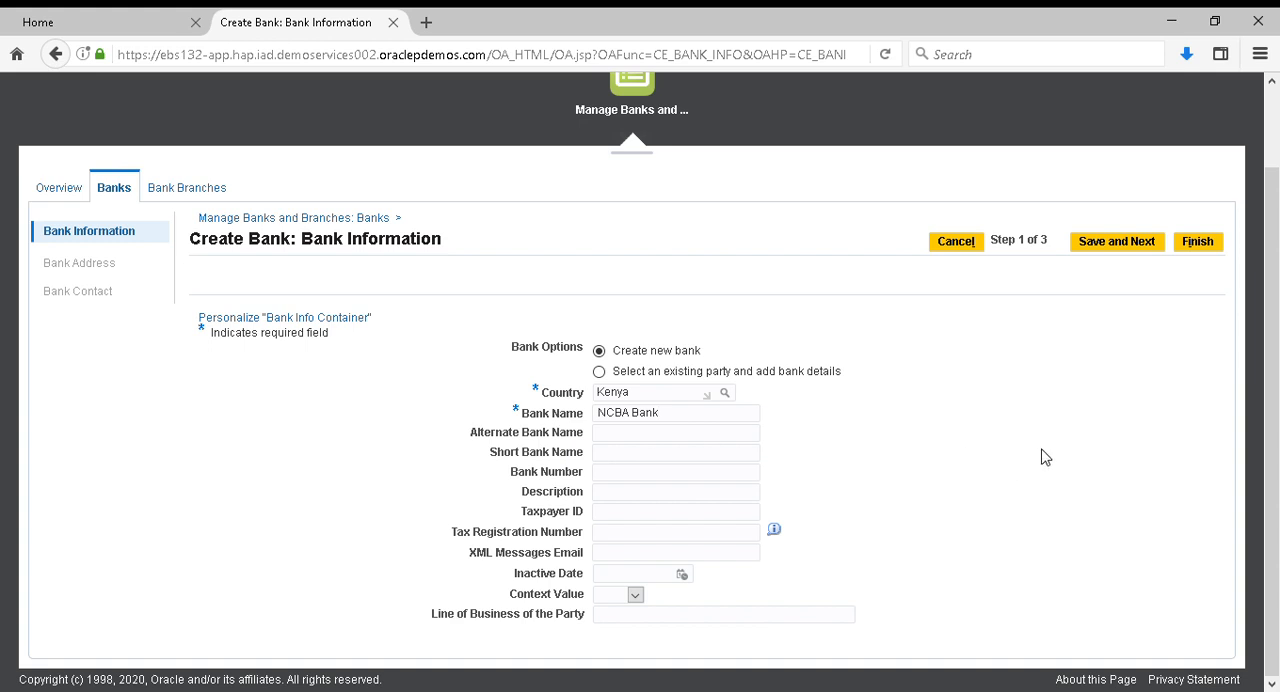
pyautogui.click(1124, 252)
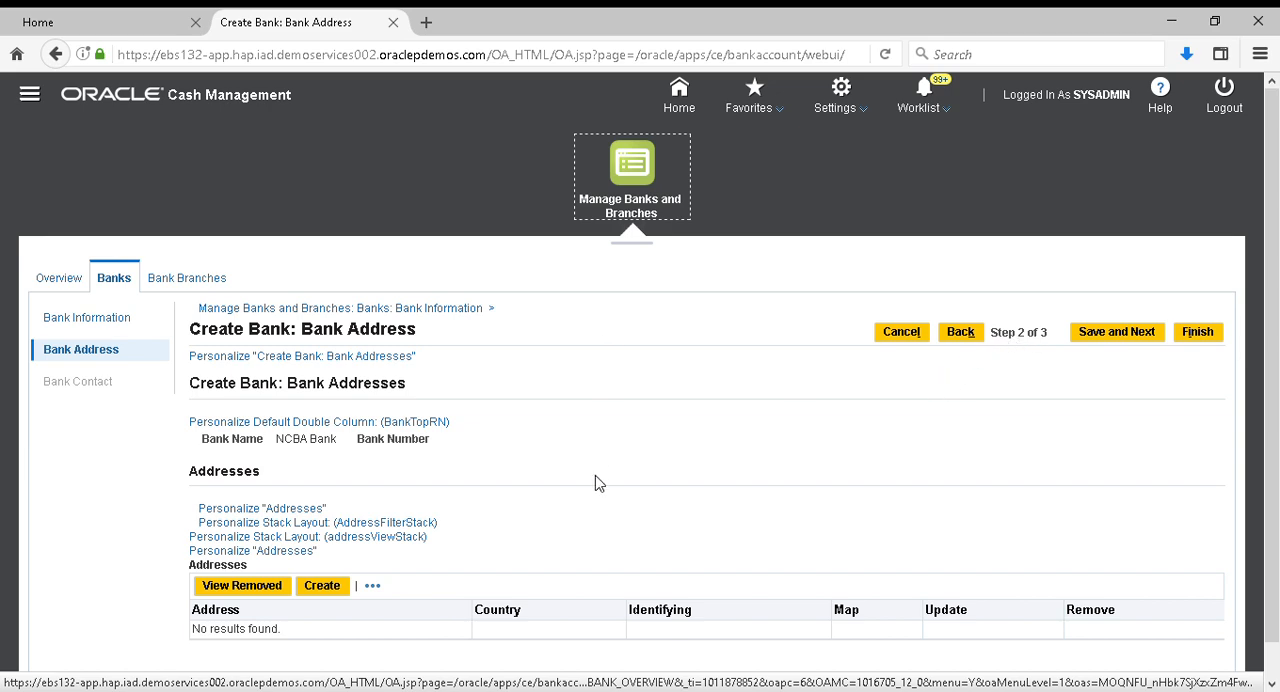
# Finish creating NCBA Bank without adding an address, and check its entry in the banks list
pyautogui.scroll(-2, 595, 483)
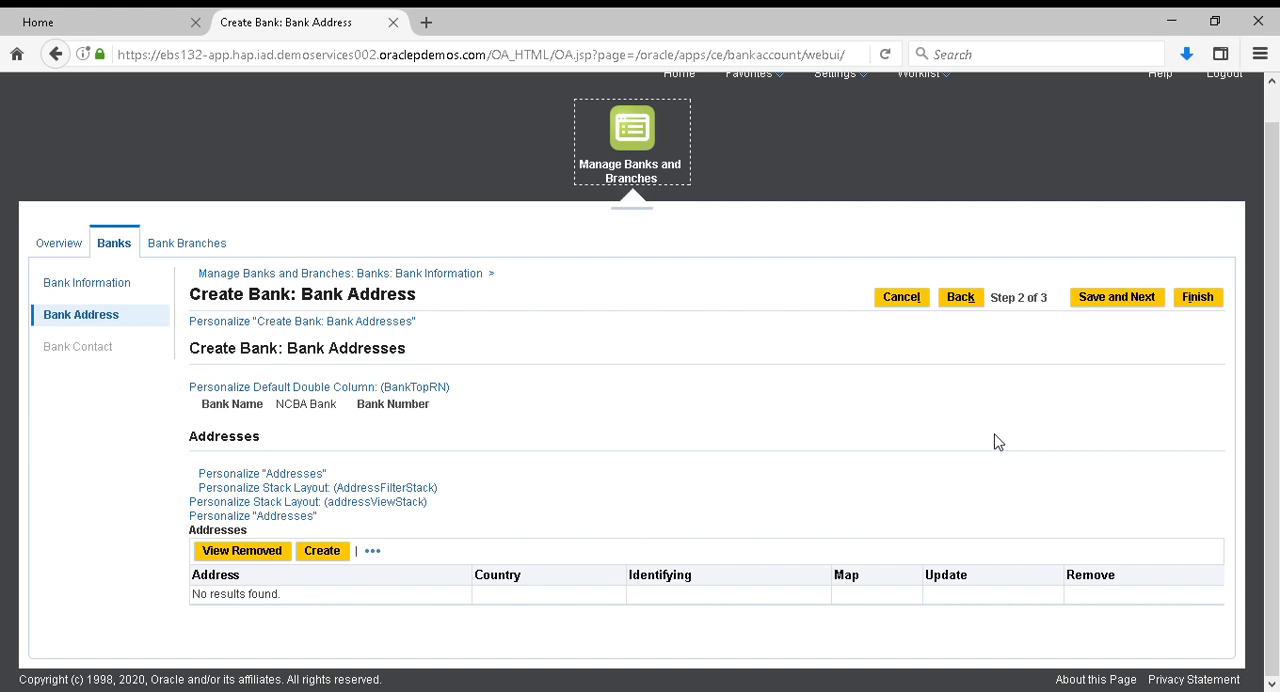
pyautogui.press('alt')
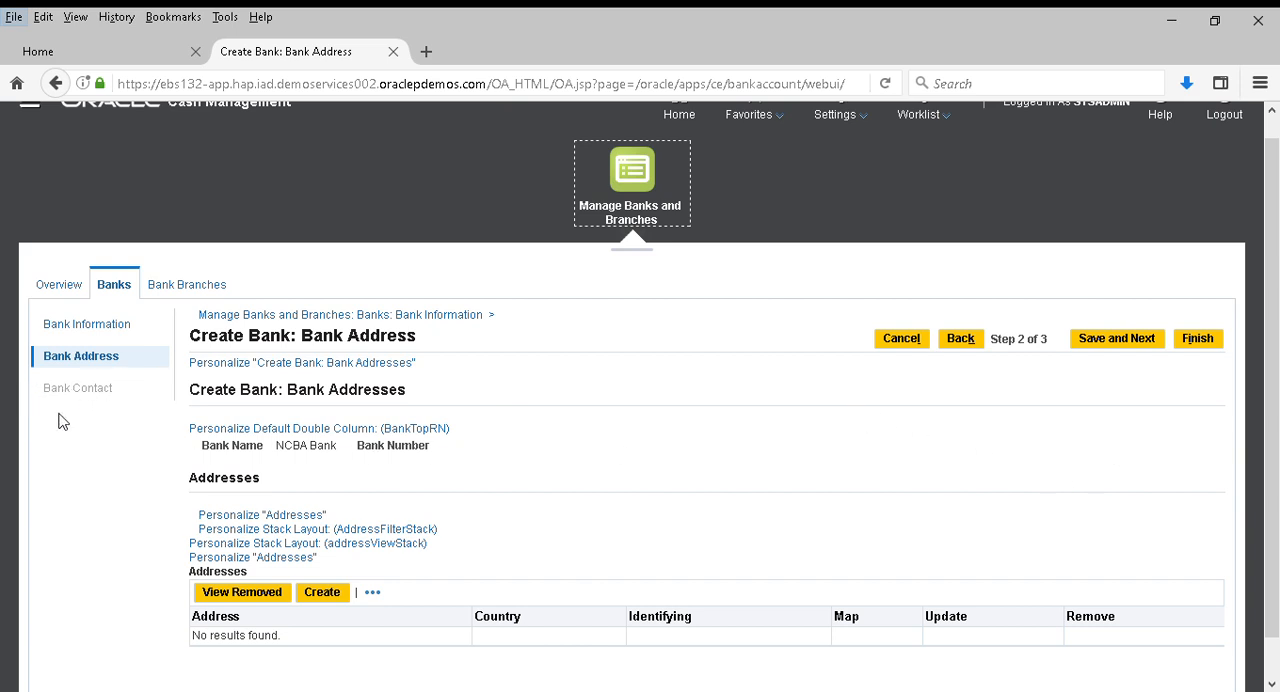
pyautogui.click(1205, 341)
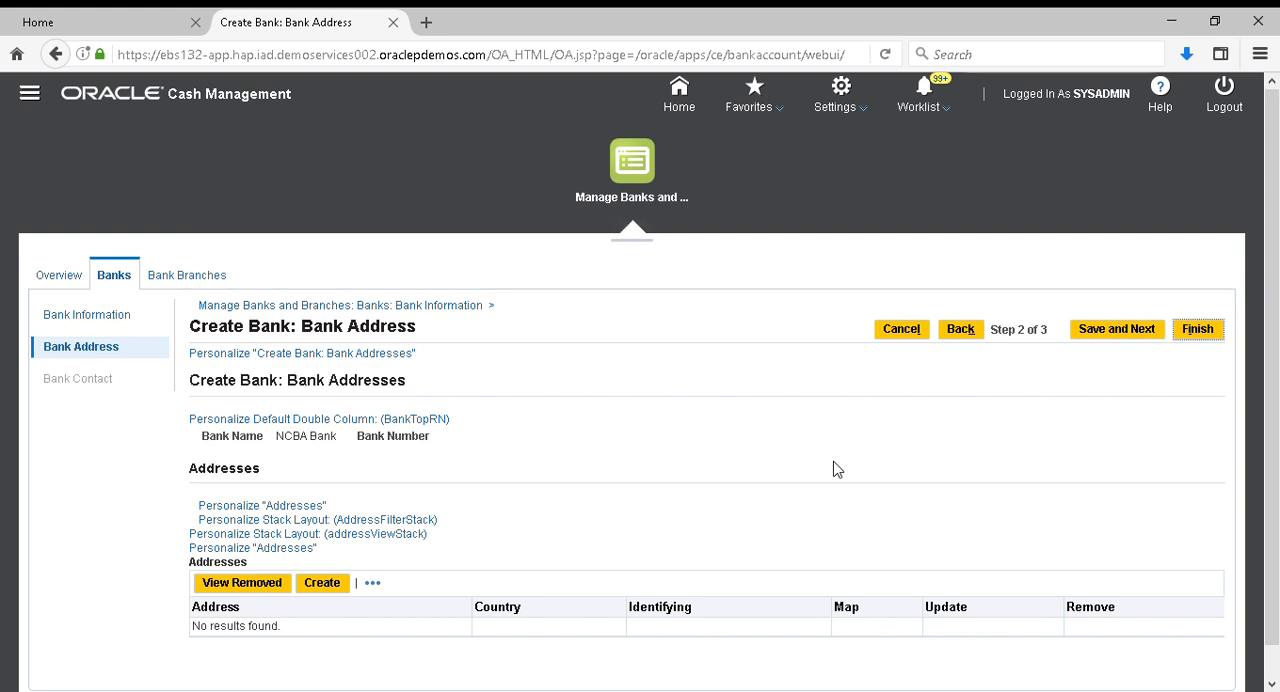
pyautogui.click(1203, 340)
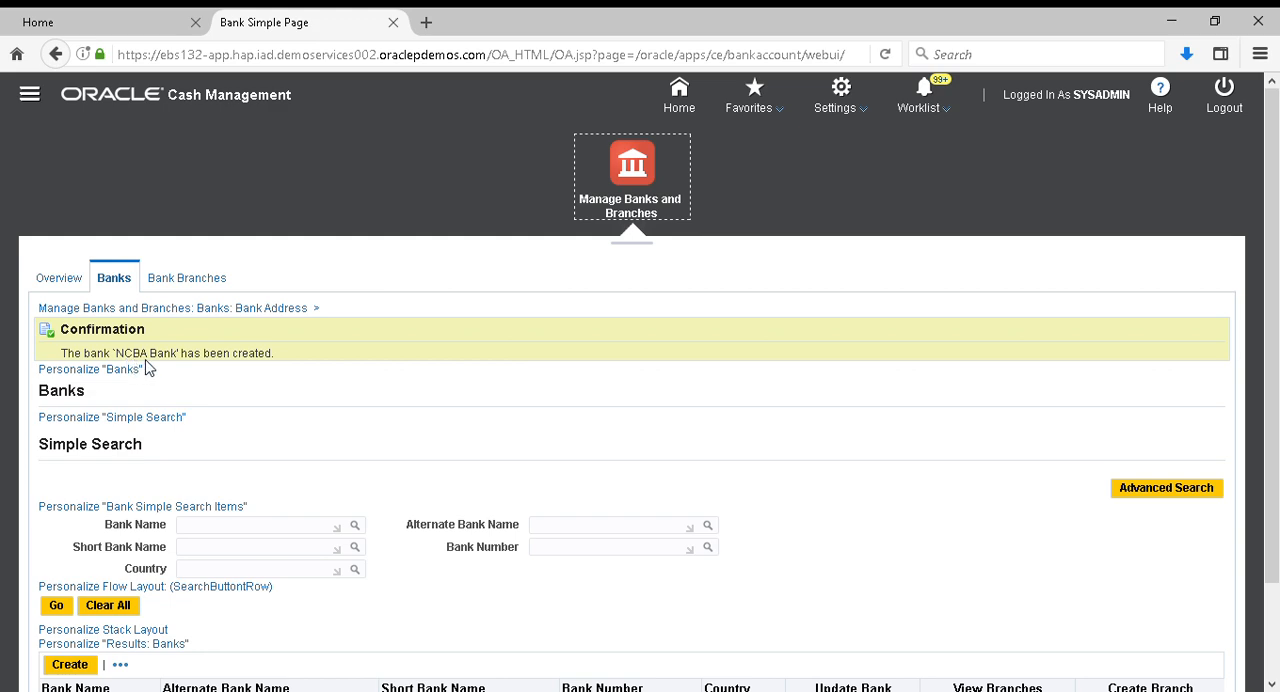
pyautogui.scroll(-2, 340, 437)
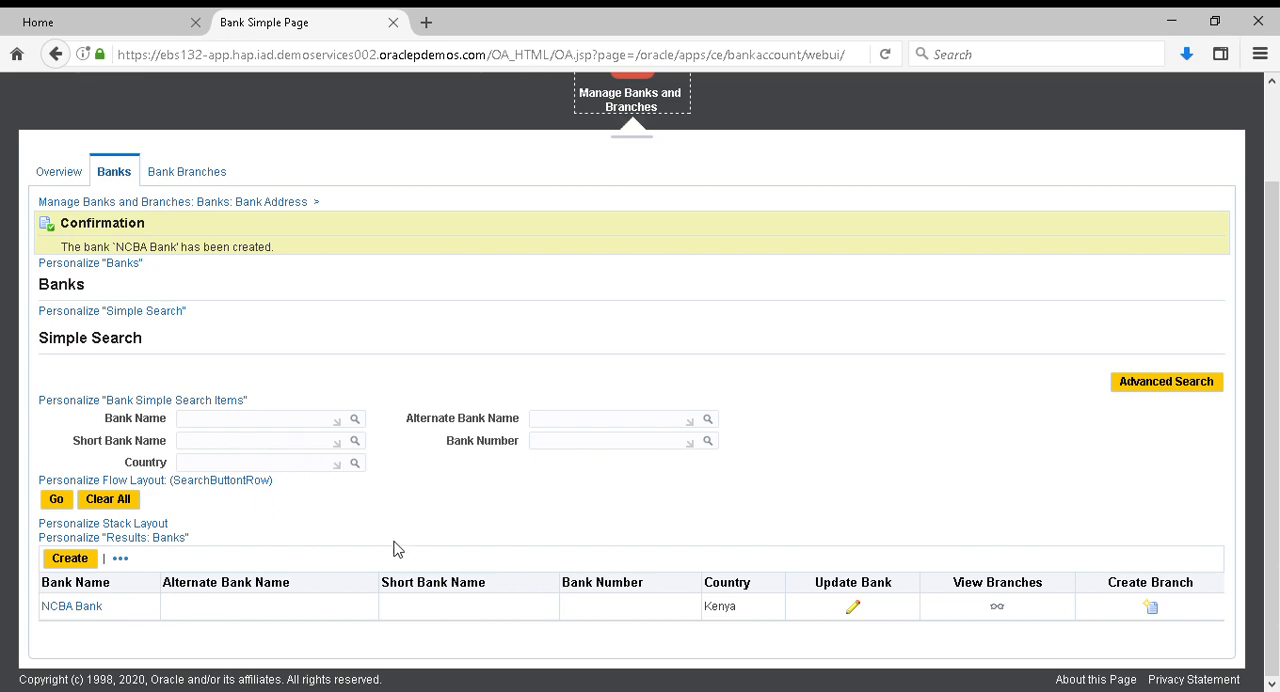
pyautogui.scroll(2, 395, 549)
pyautogui.scroll(-2, 395, 549)
# Close the bank page's tab and load the login page ebs132-app.hap.iad.demoservices002.oraclepdemos.com/OA_HTML/AppsLocalLogin.jsp in the remaining tab
pyautogui.click(394, 22)
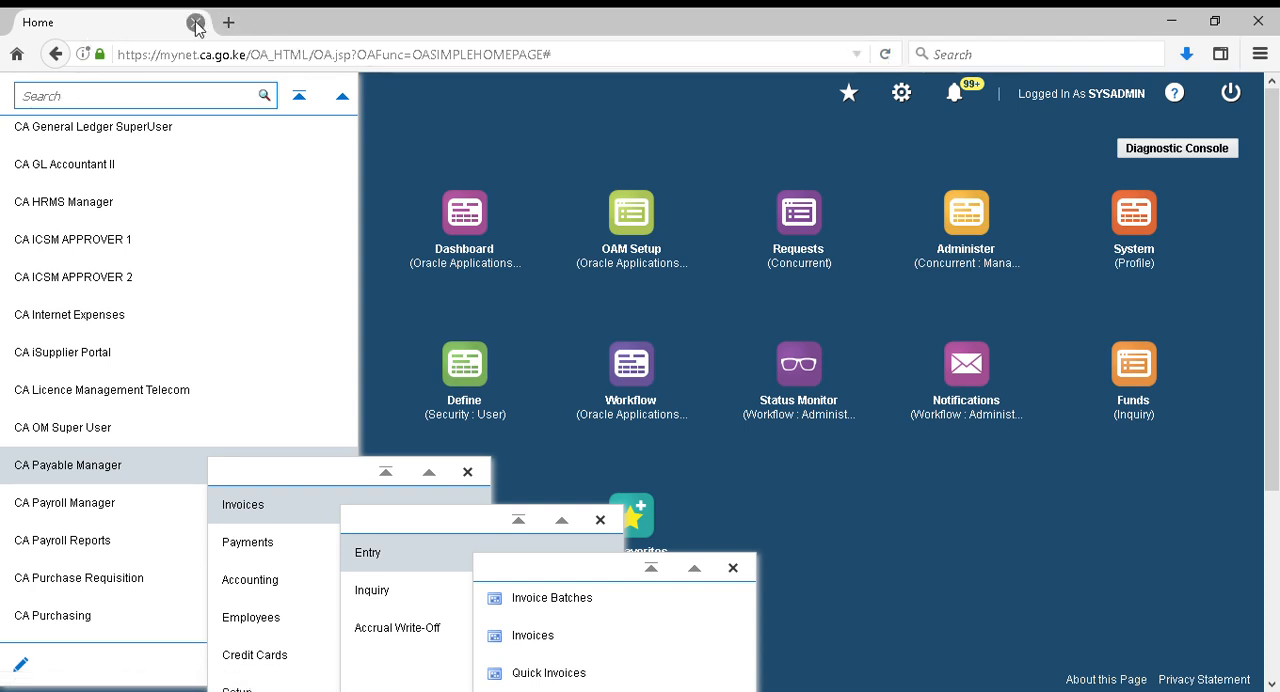
pyautogui.click(237, 54)
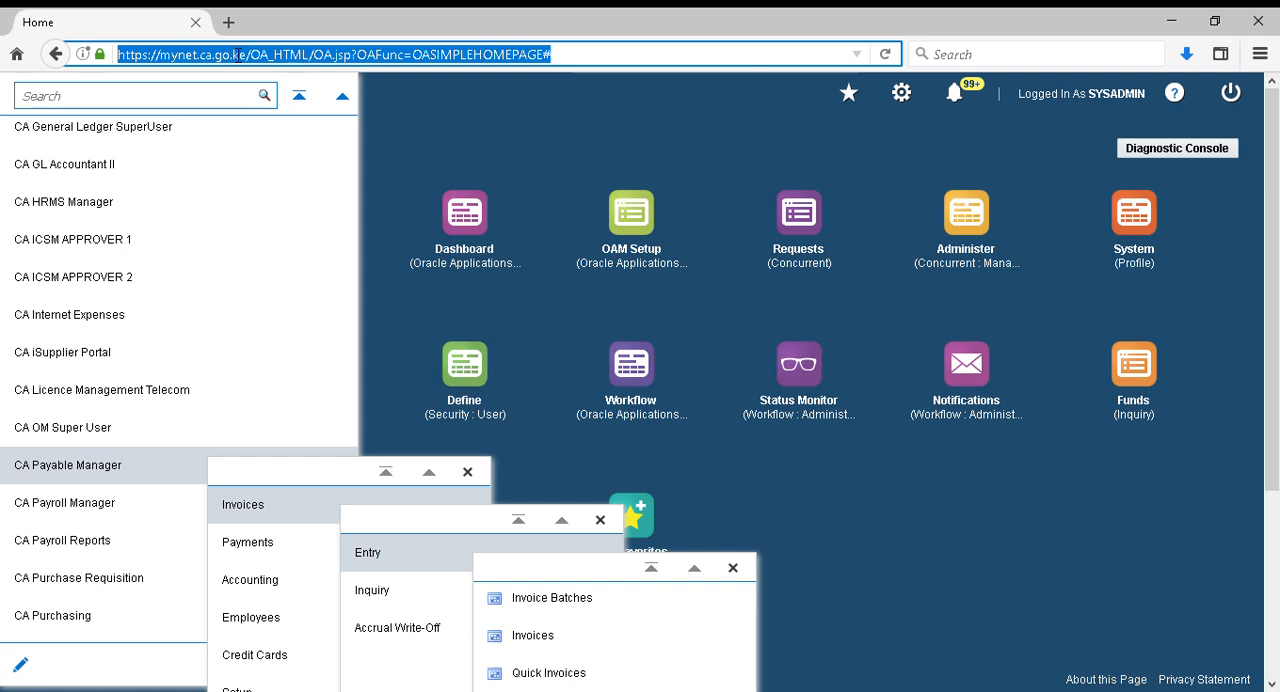
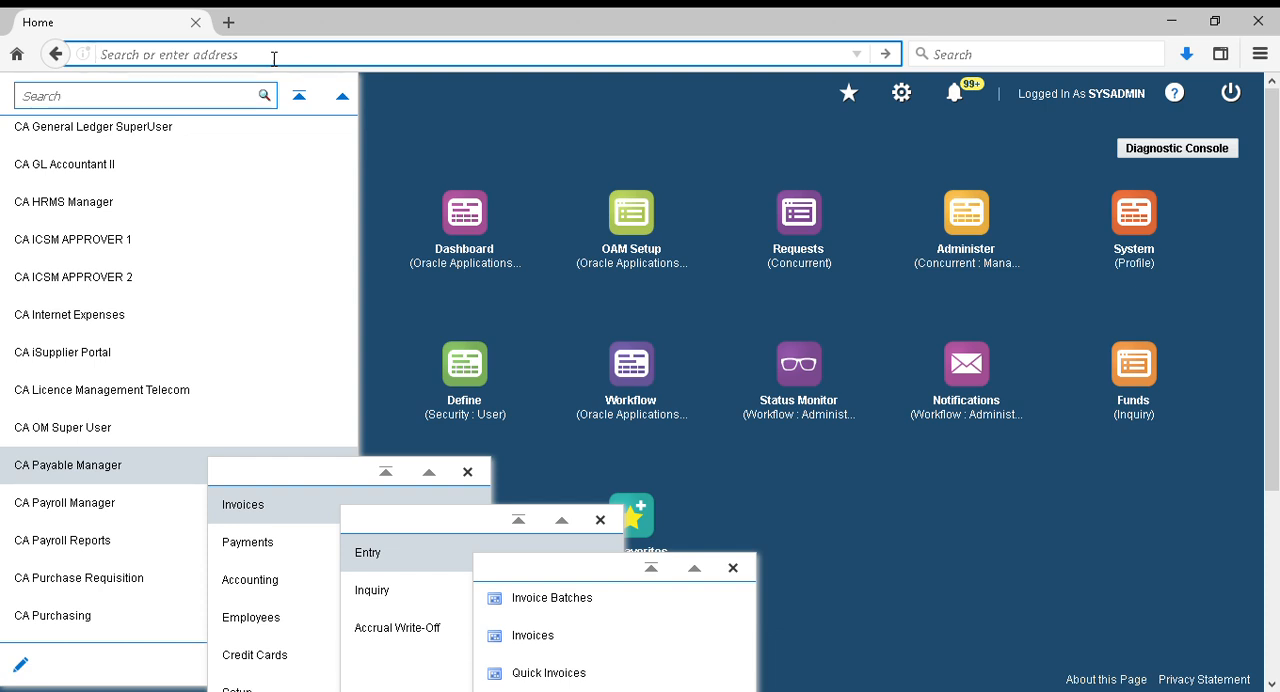
pyautogui.hotkey('alt', 'Tab')
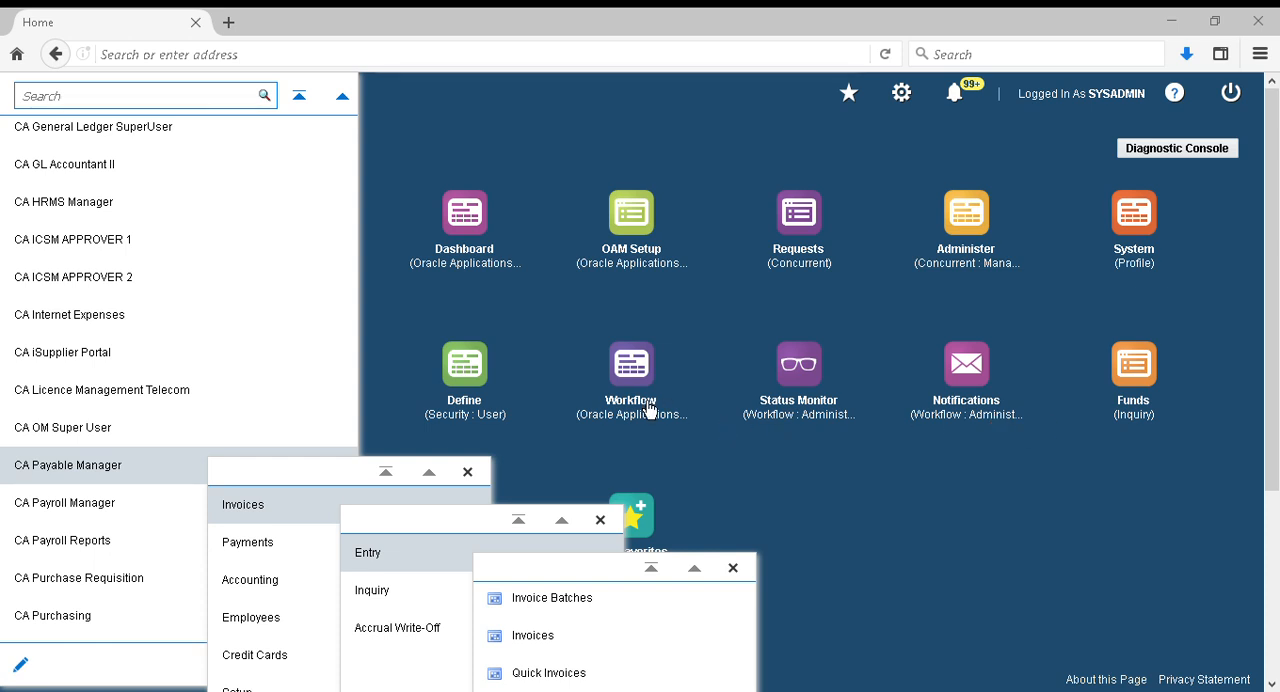
pyautogui.hotkey('alt', 'Tab')
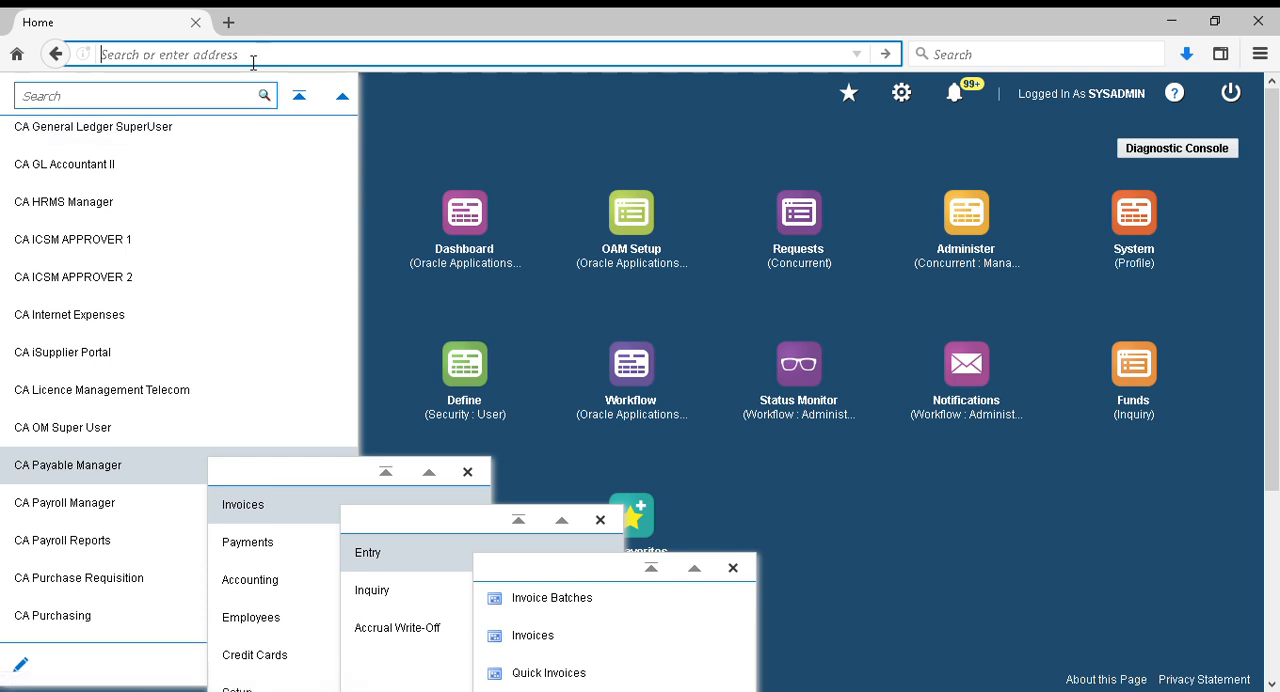
pyautogui.press('Return')
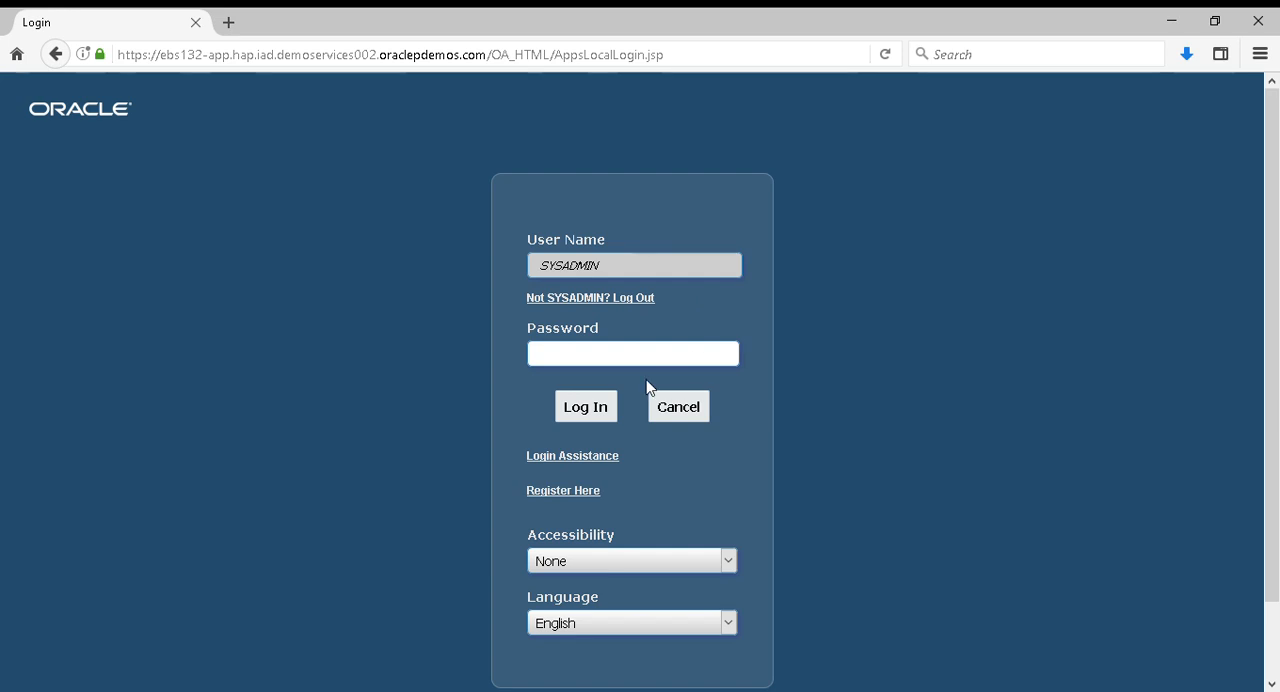
# Enter the account password and log in to E-Business Suite
pyautogui.click(582, 358)
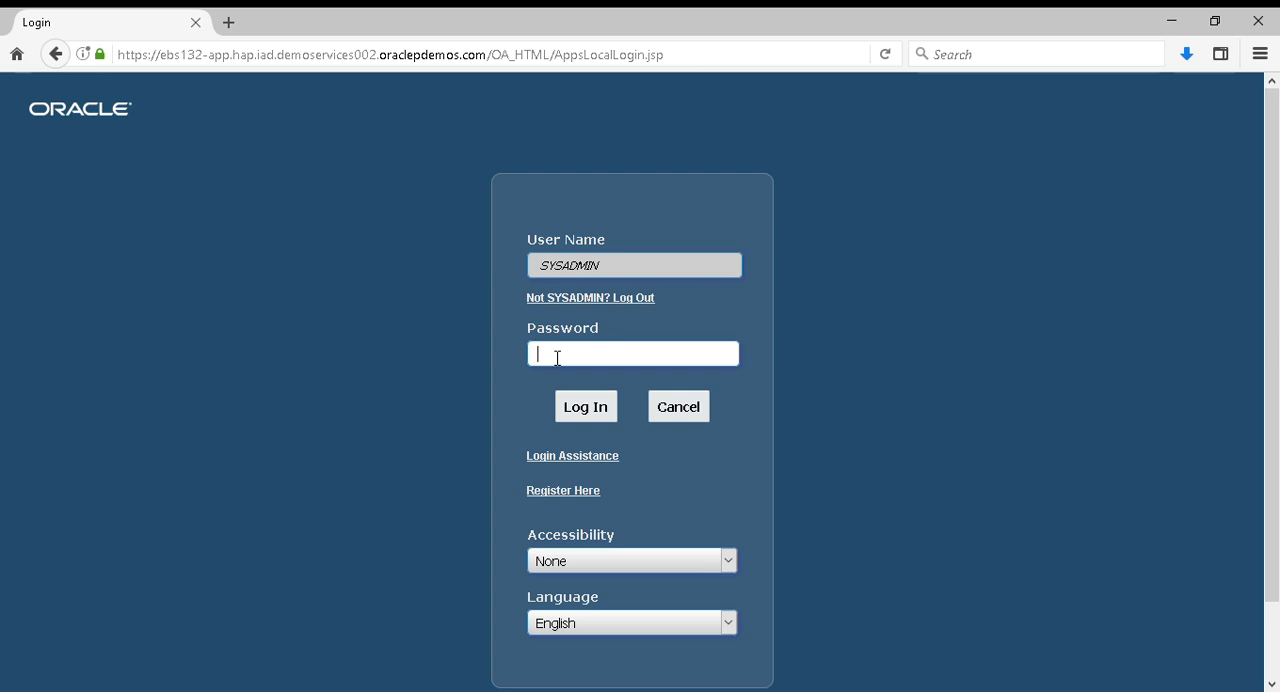
pyautogui.hotkey('ctrl', 'v')
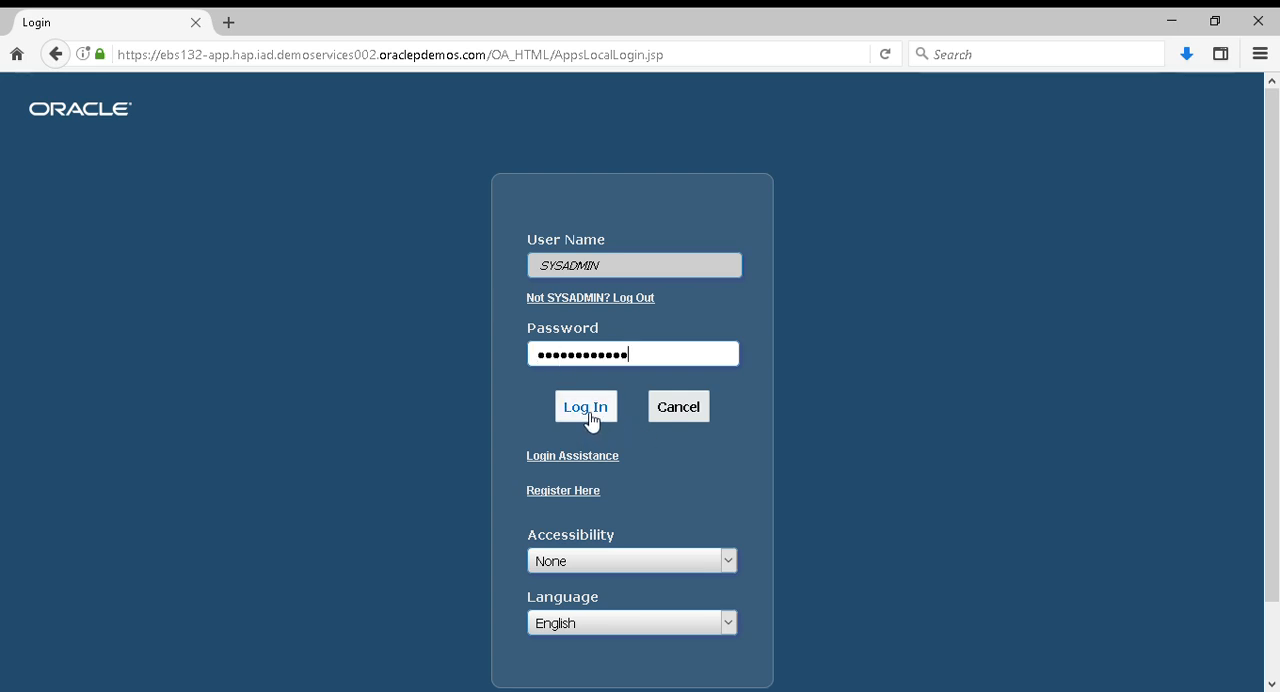
pyautogui.click(586, 410)
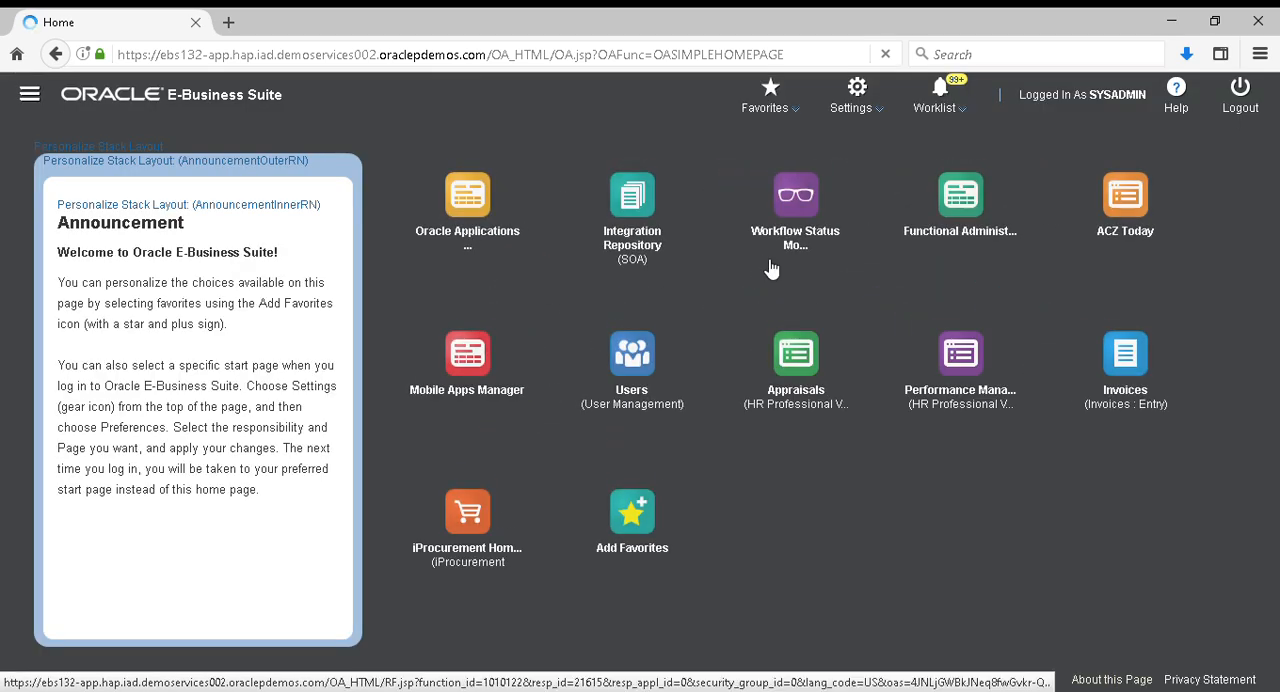
# Return to the Banks page in the bank setup of Cash Management, Vision Operations (USA)
pyautogui.click(29, 94)
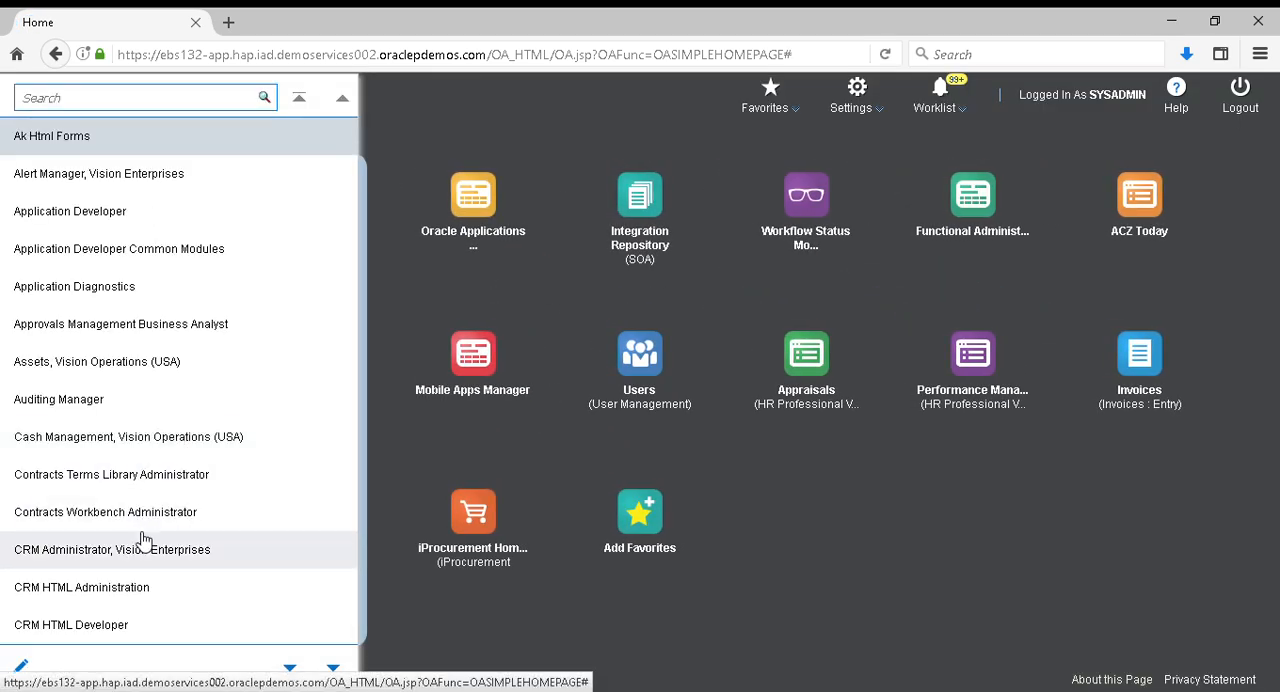
pyautogui.click(119, 446)
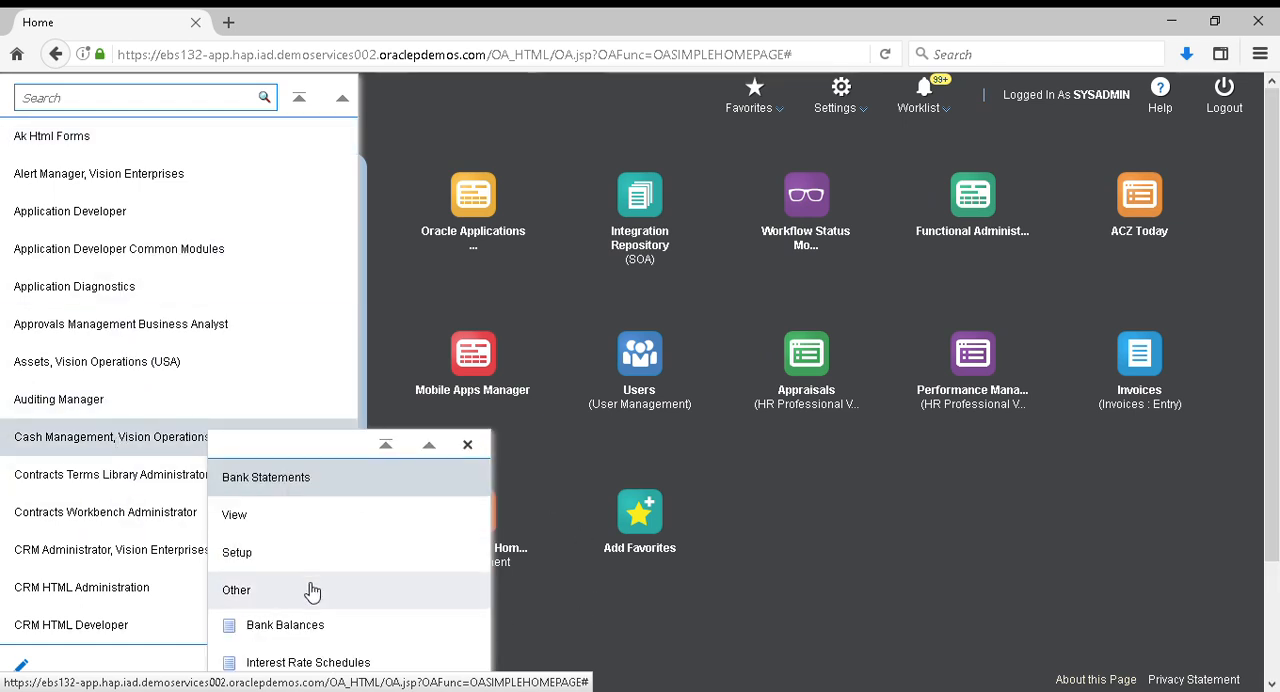
pyautogui.click(292, 565)
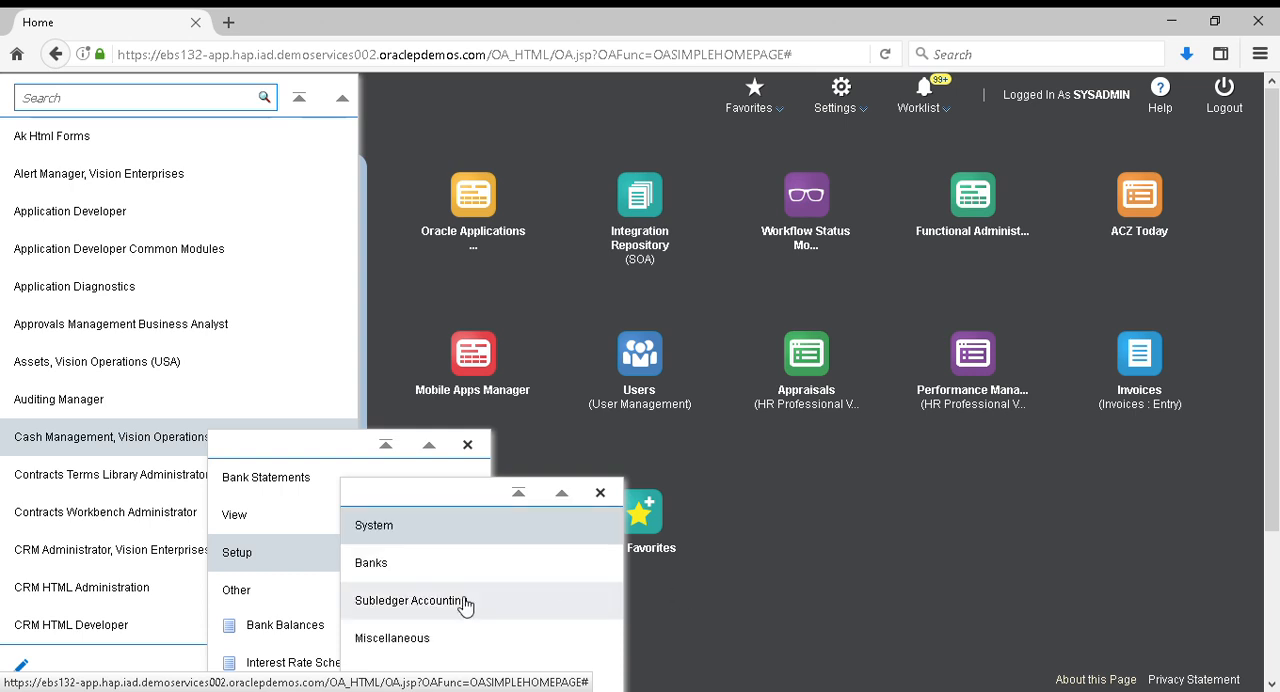
pyautogui.click(414, 577)
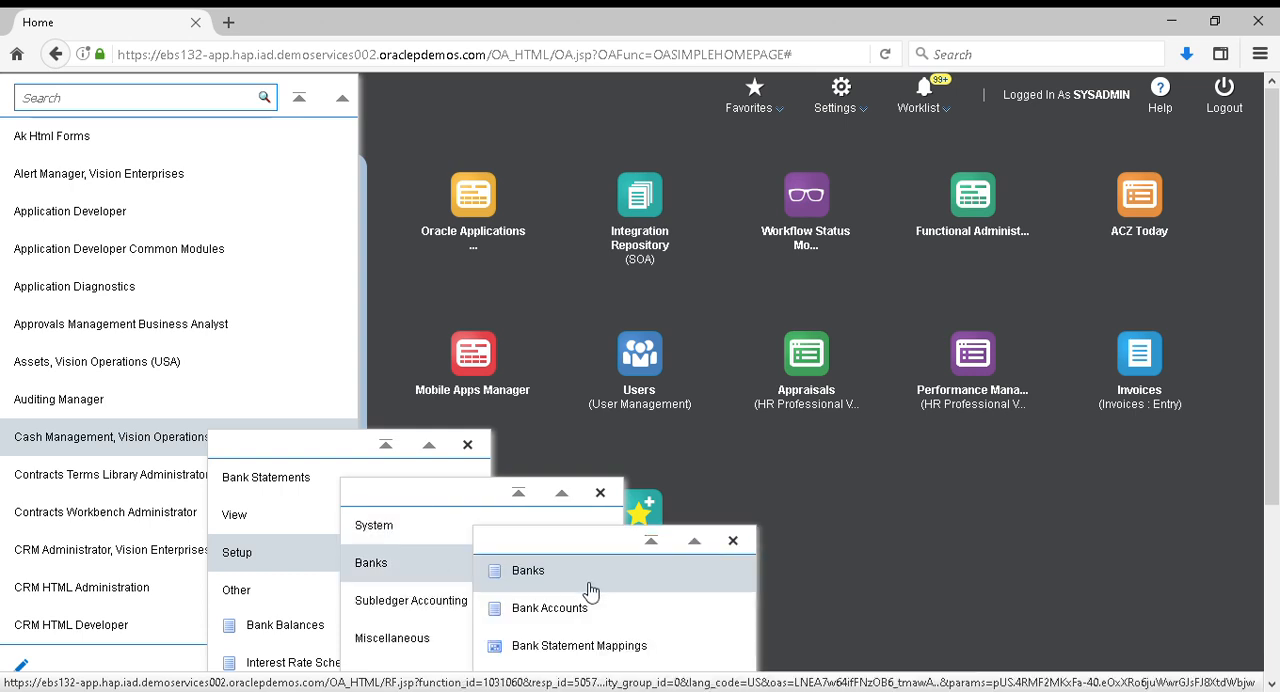
pyautogui.click(530, 572)
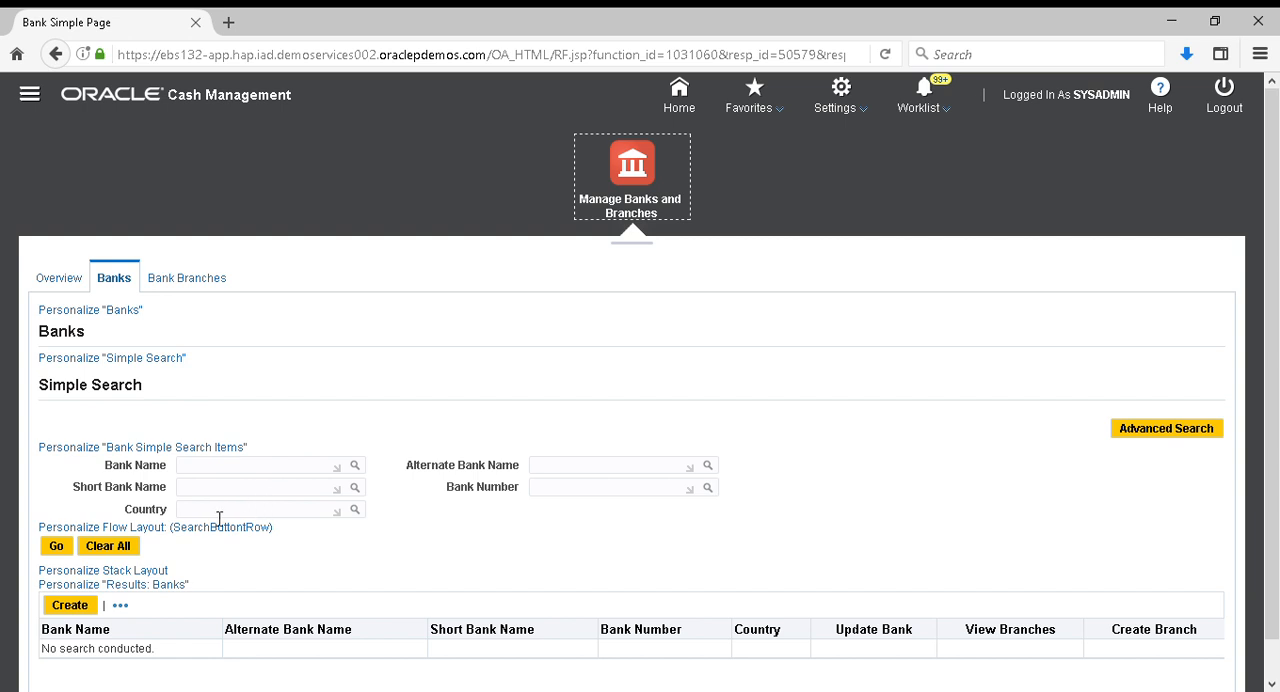
# Find NCBA Bank by its bank name and start creating a branch for it, continuing to the branch information
pyautogui.click(223, 473)
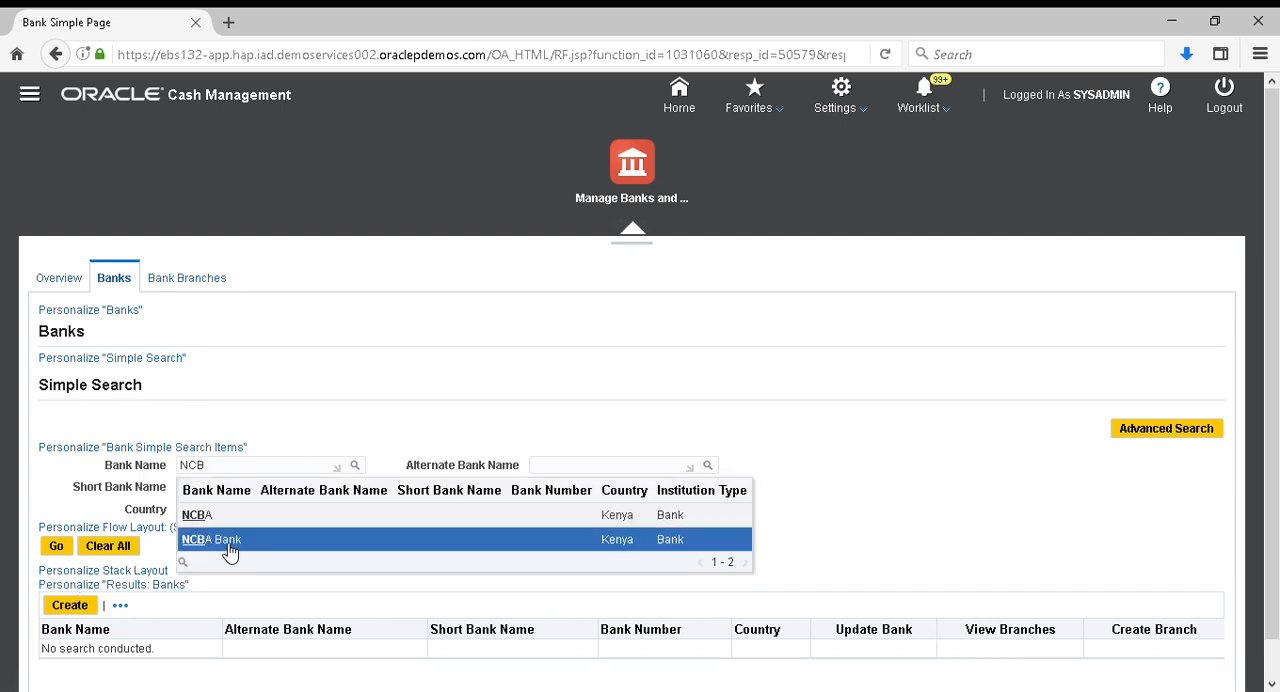
pyautogui.click(230, 545)
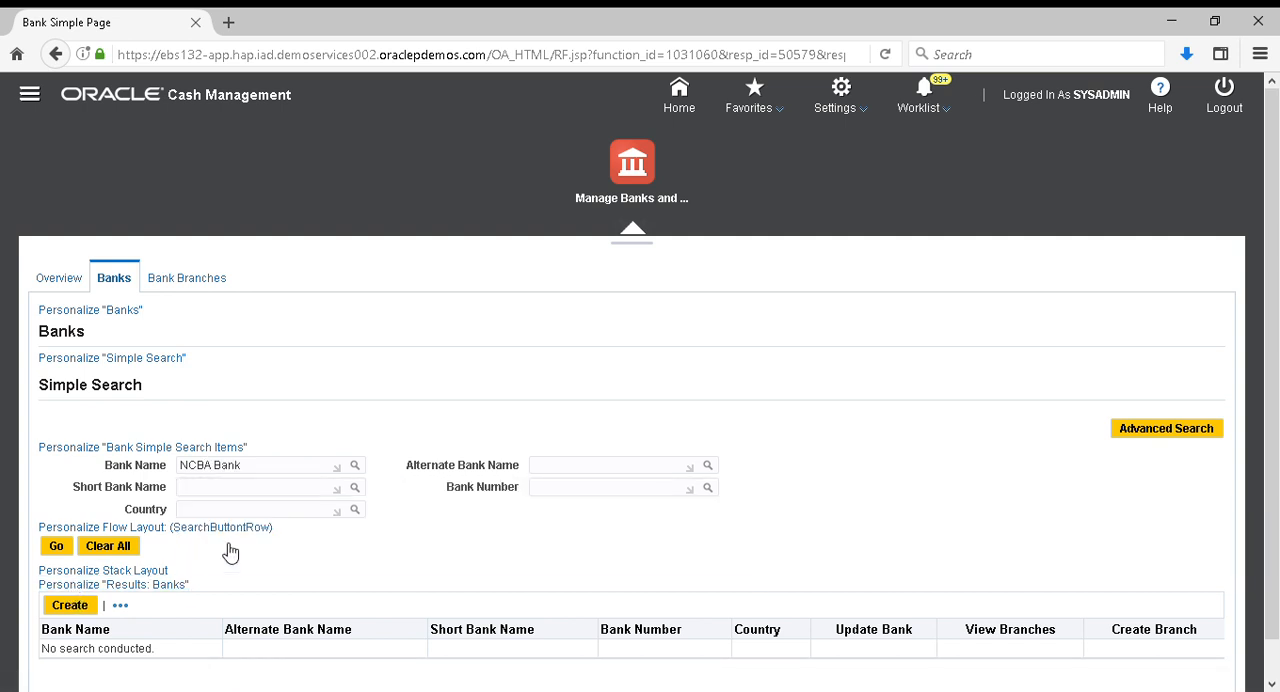
pyautogui.click(57, 548)
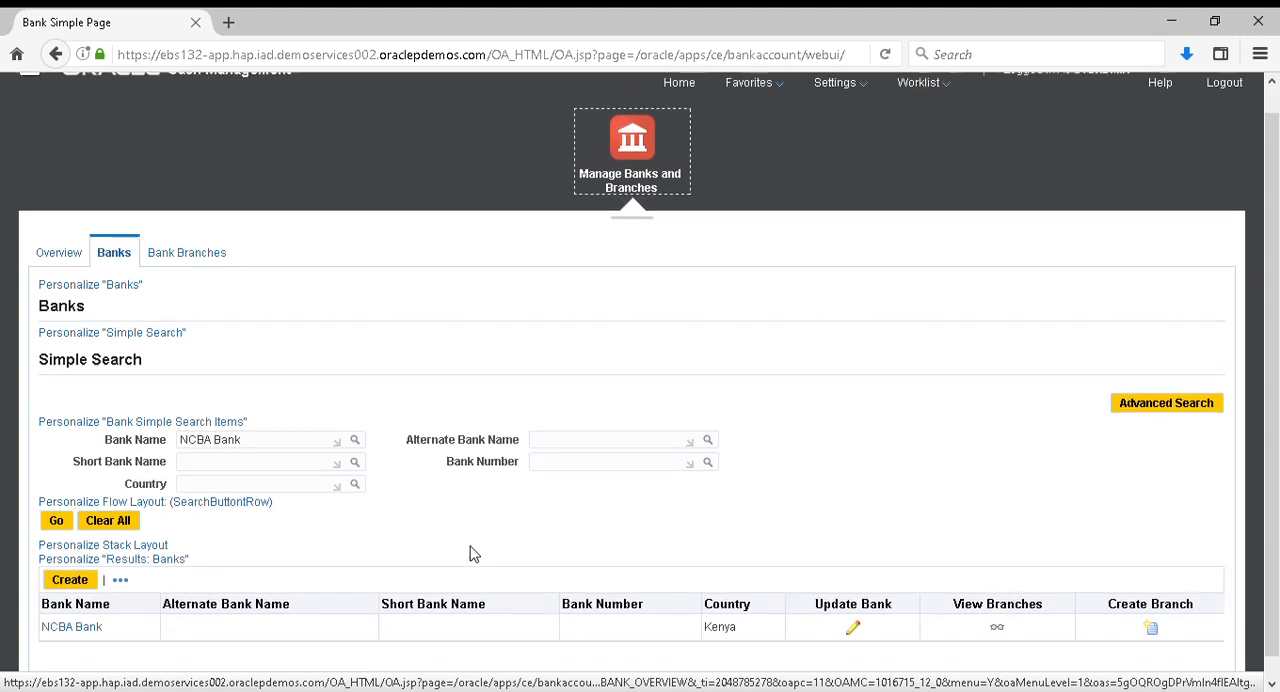
pyautogui.scroll(-1, 474, 554)
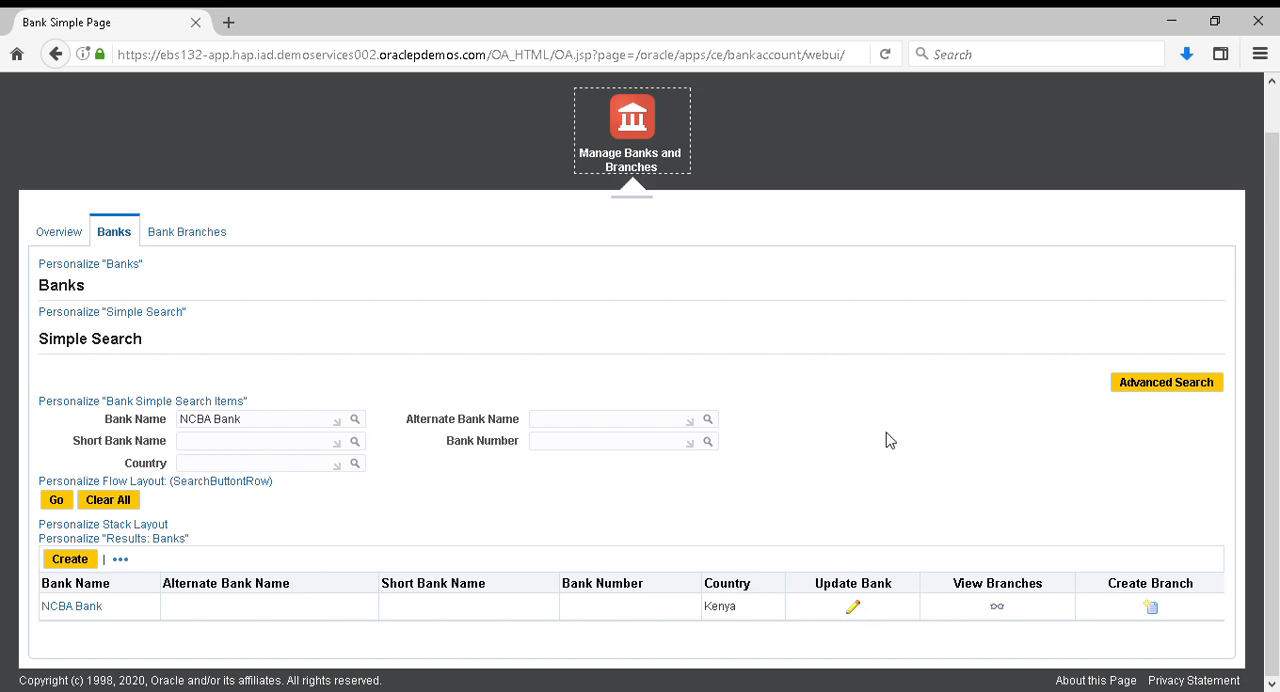
pyautogui.click(1153, 610)
pyautogui.click(1155, 612)
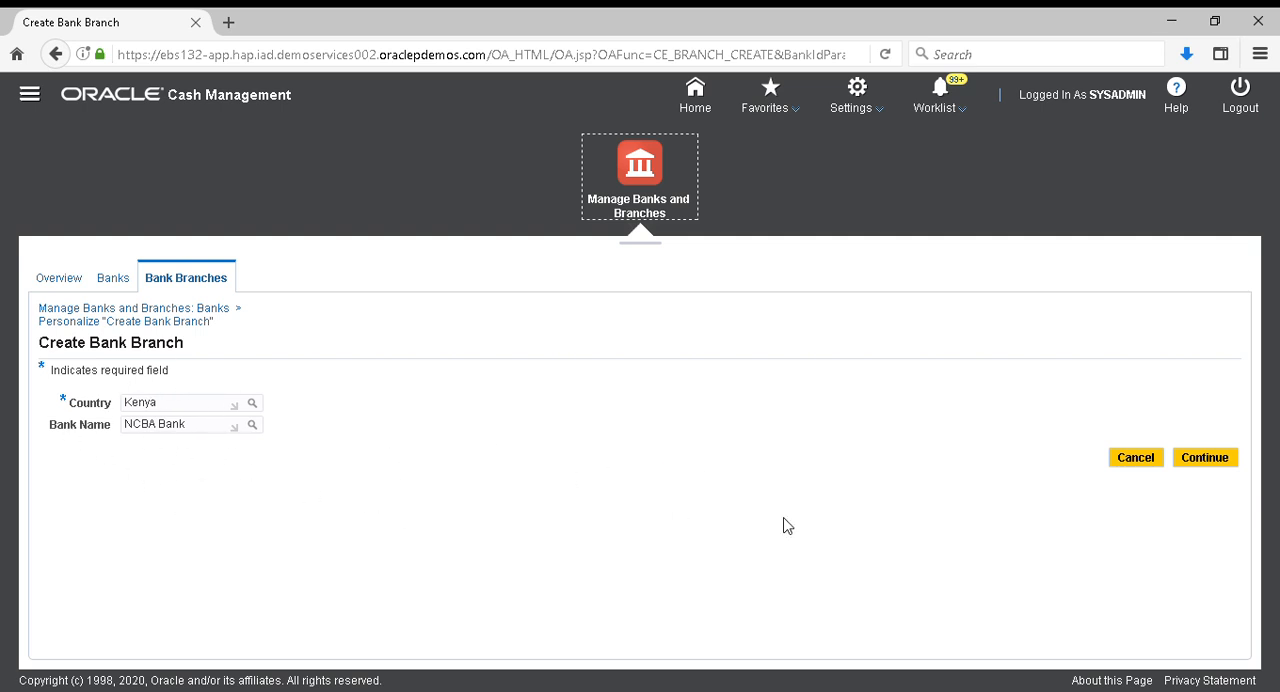
pyautogui.click(1222, 460)
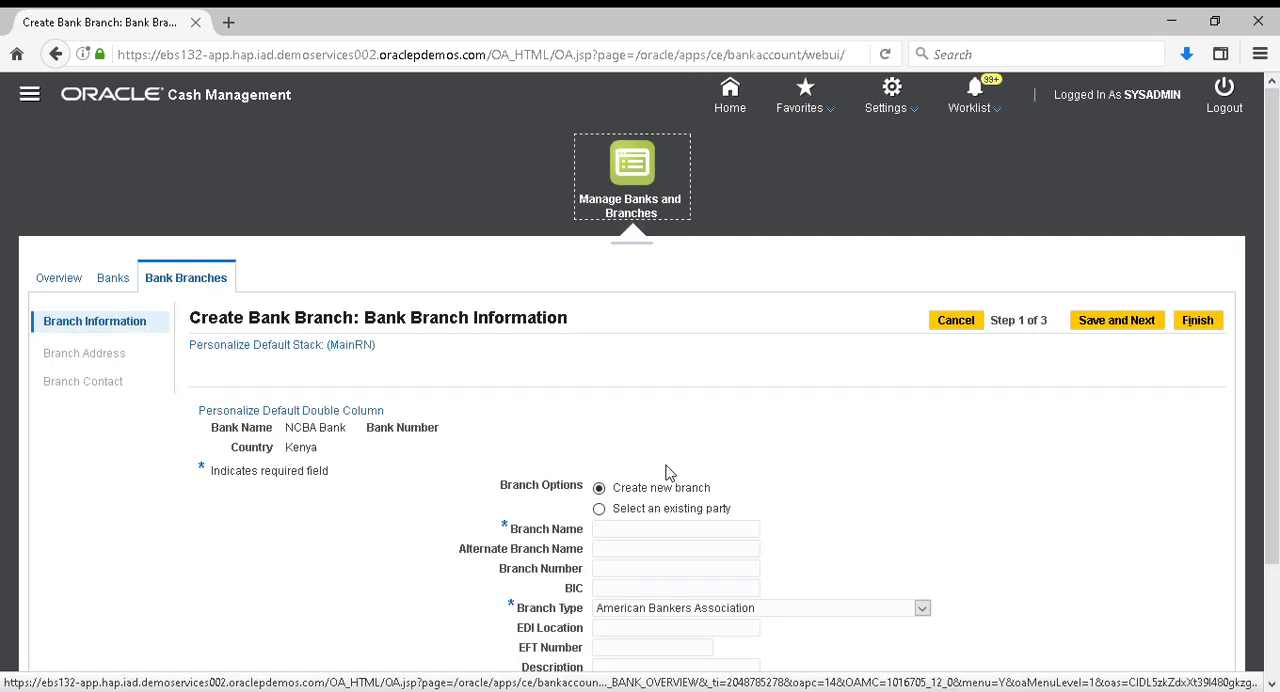
# Name the new branch UPPER HILL with branch type Society for Worldwide Interbank Financial Telecommunication, and save it to continue to the address
pyautogui.scroll(-2, 669, 472)
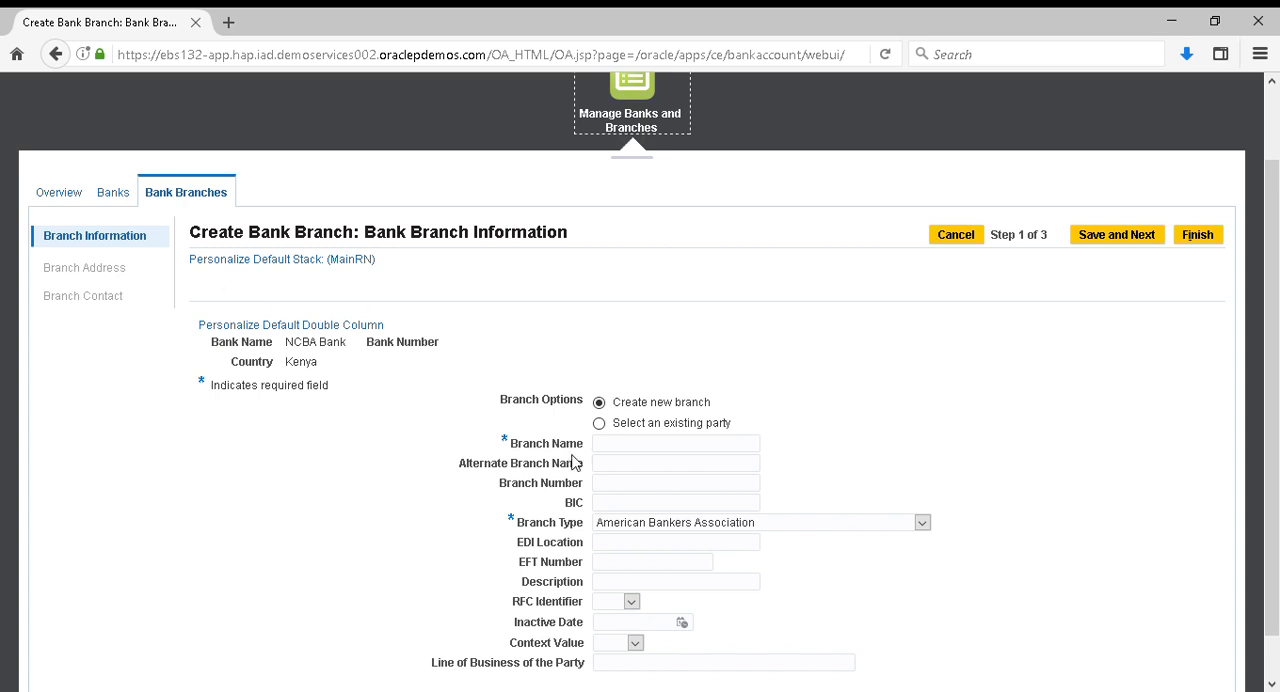
pyautogui.click(616, 449)
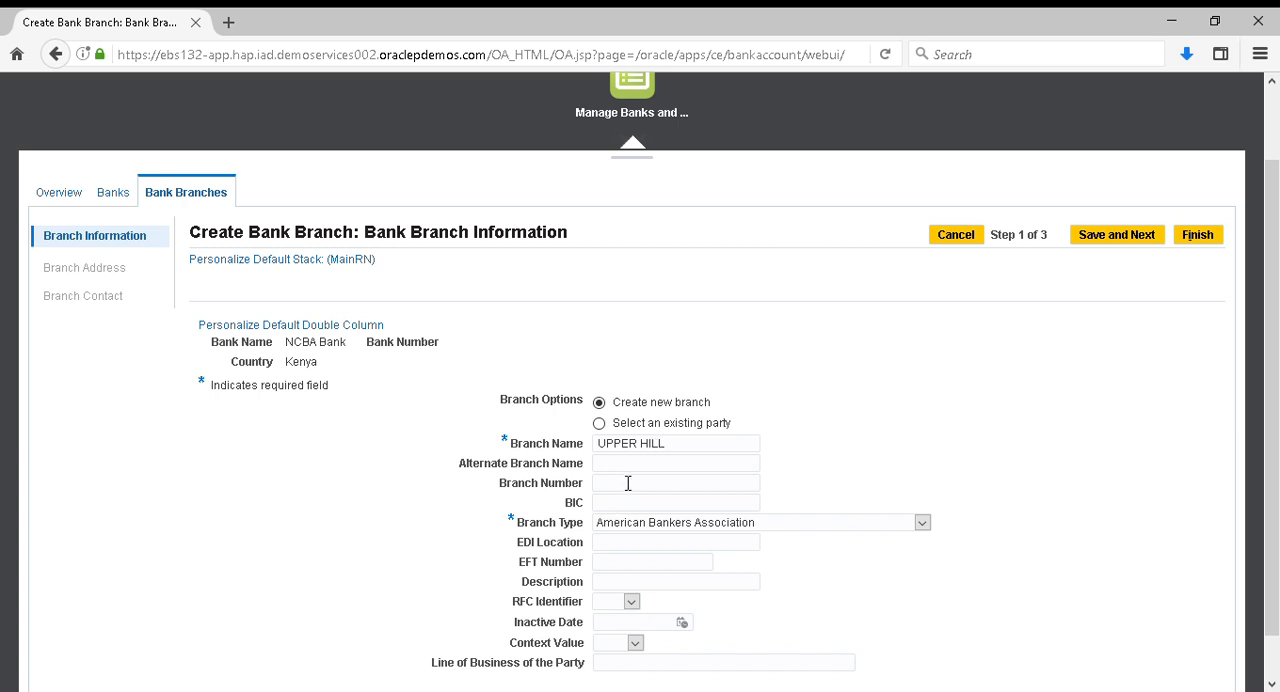
pyautogui.click(922, 526)
pyautogui.click(740, 614)
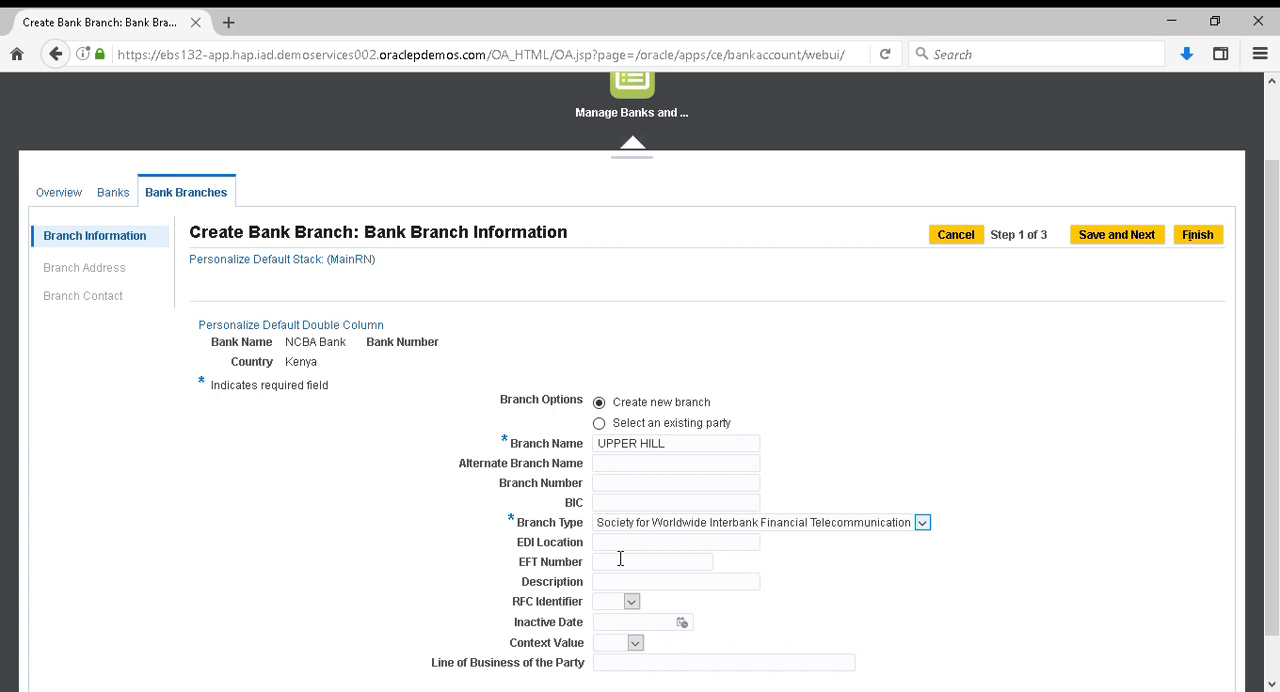
pyautogui.scroll(-1, 790, 566)
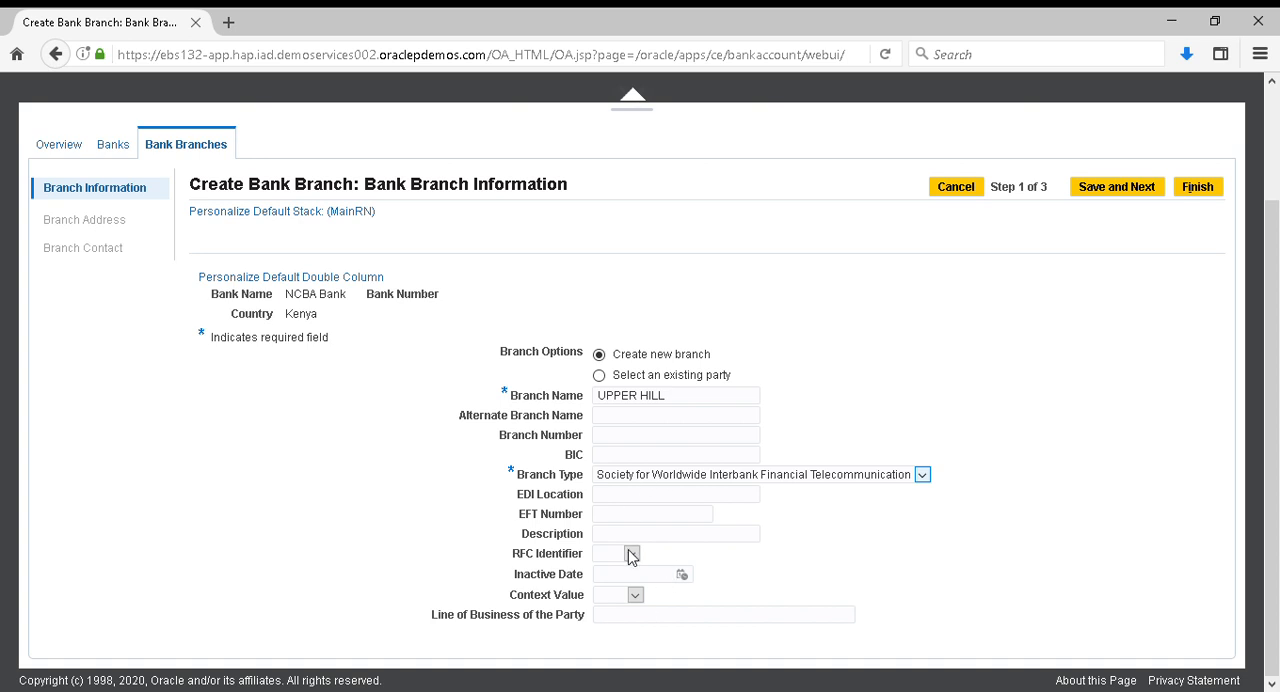
pyautogui.click(641, 455)
pyautogui.scroll(3, 1108, 338)
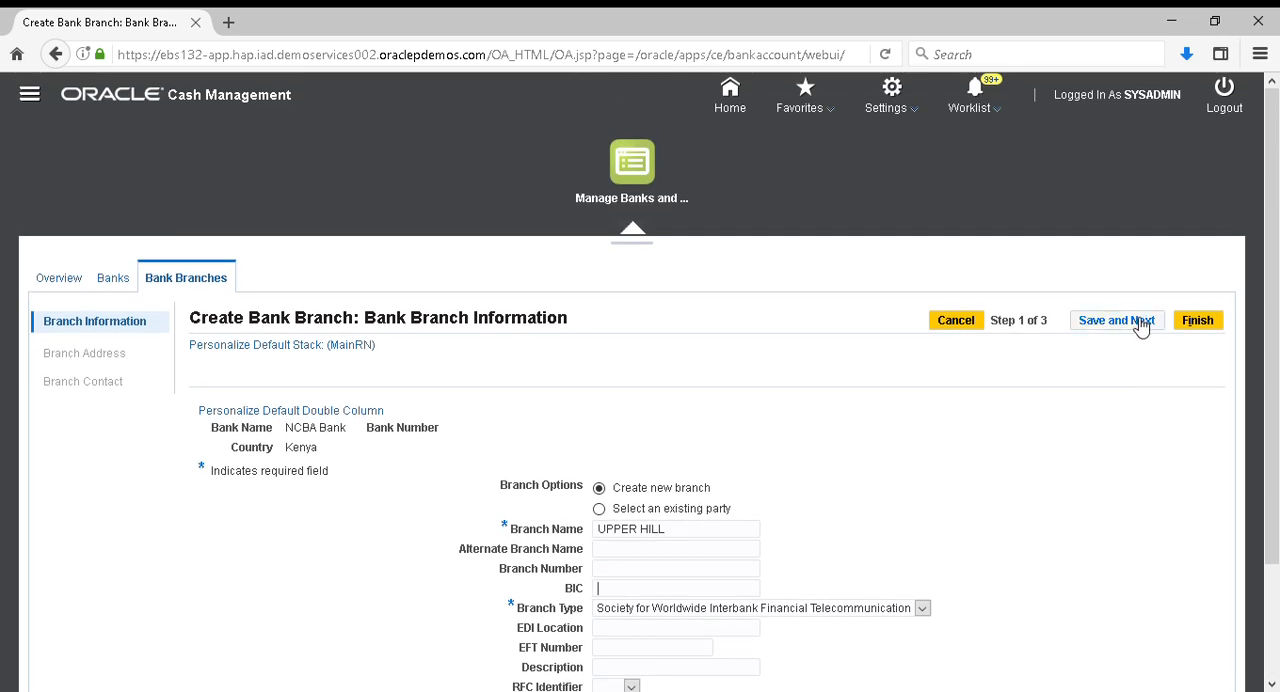
pyautogui.click(1135, 325)
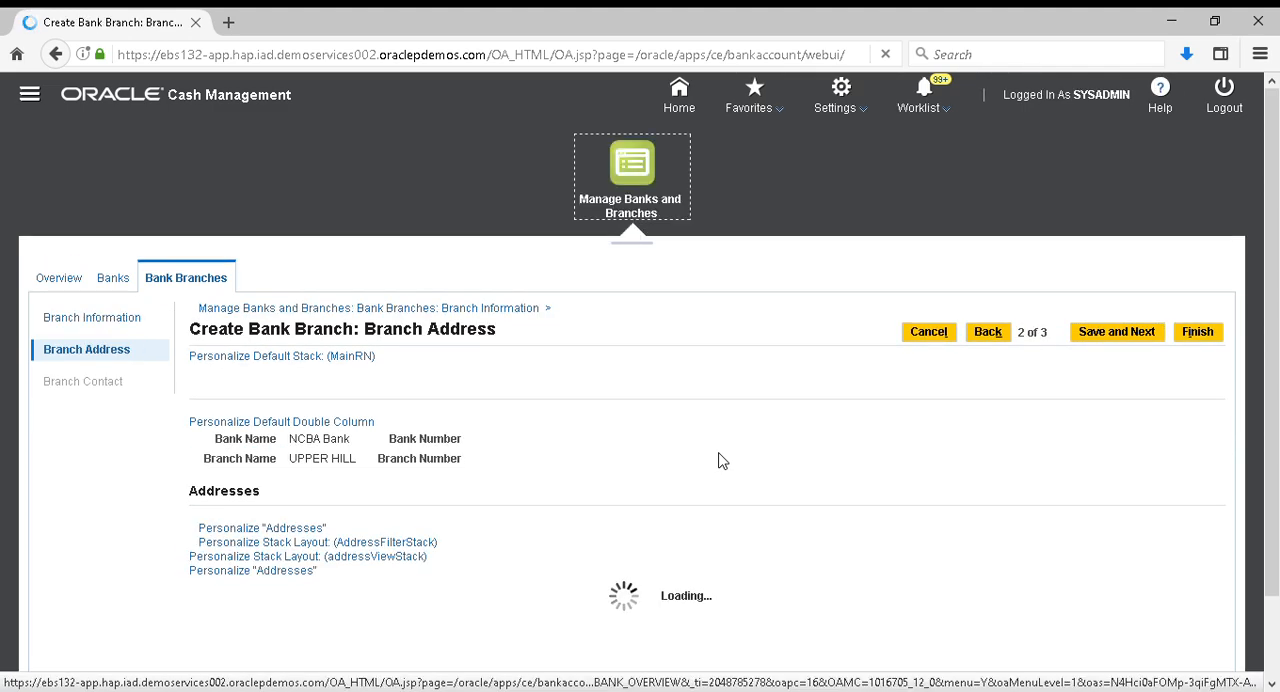
# Start a new address for the UPPER HILL branch and set its country to Kenya
pyautogui.scroll(-1, 722, 461)
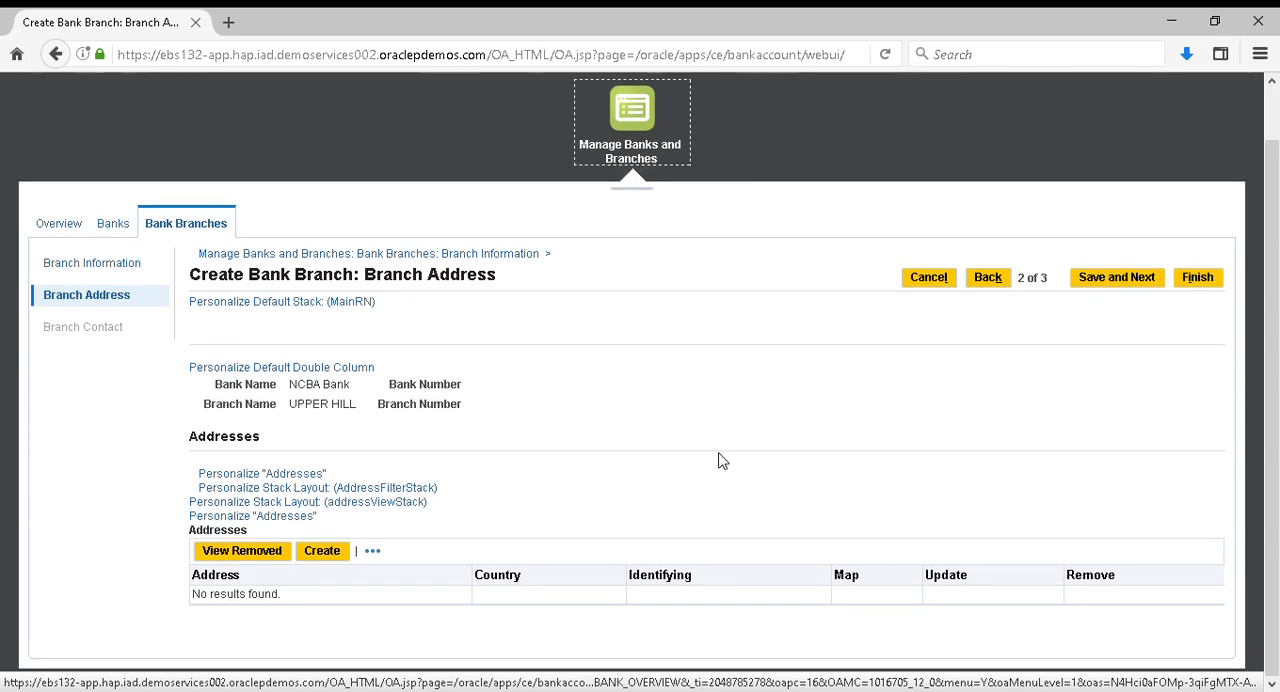
pyautogui.click(323, 551)
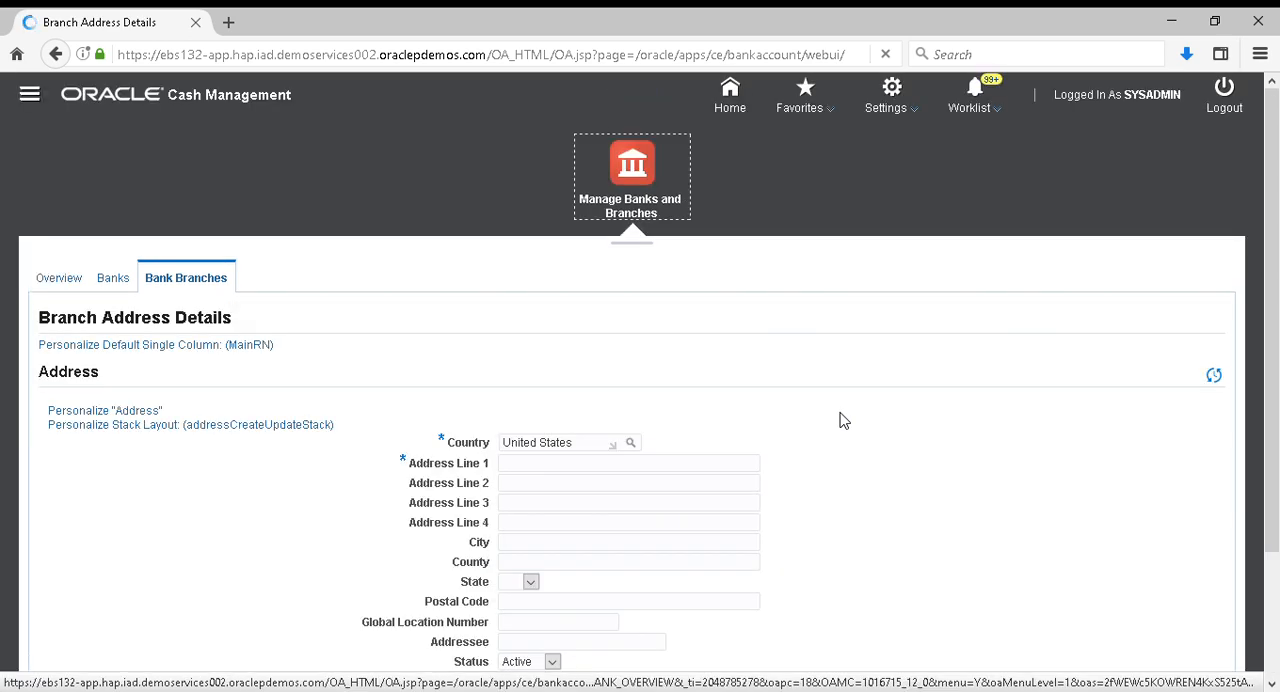
pyautogui.scroll(-2, 843, 420)
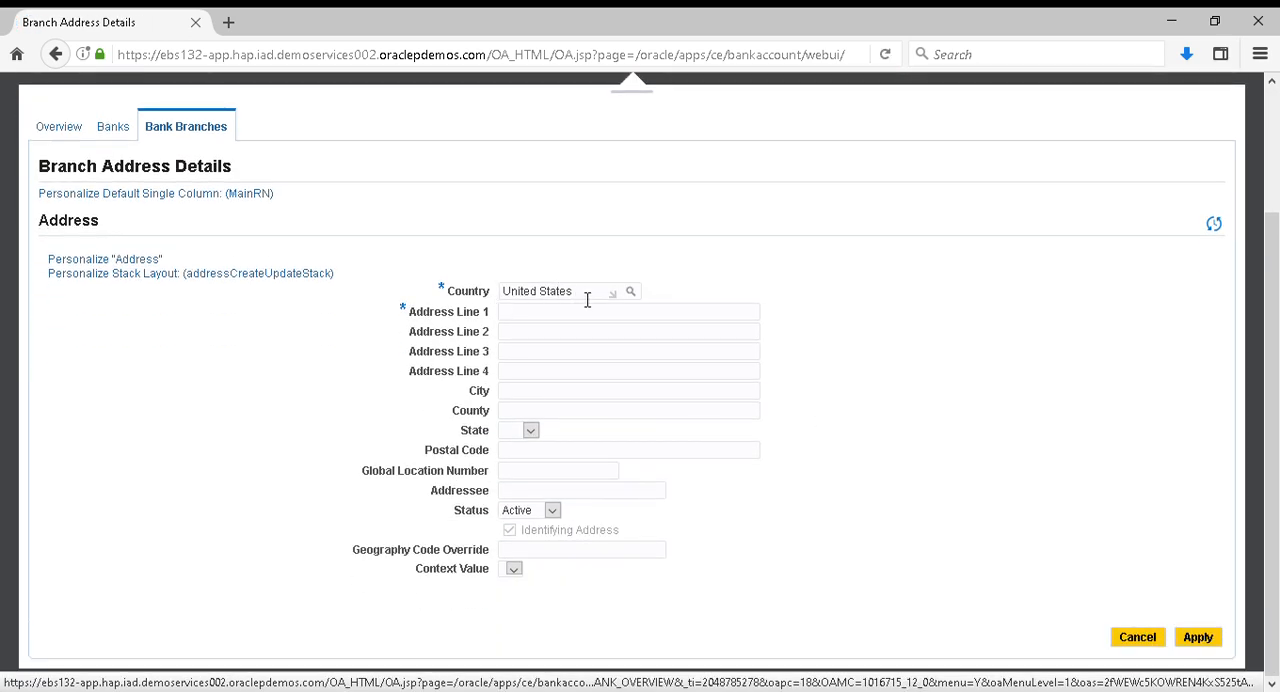
pyautogui.write('Keny')
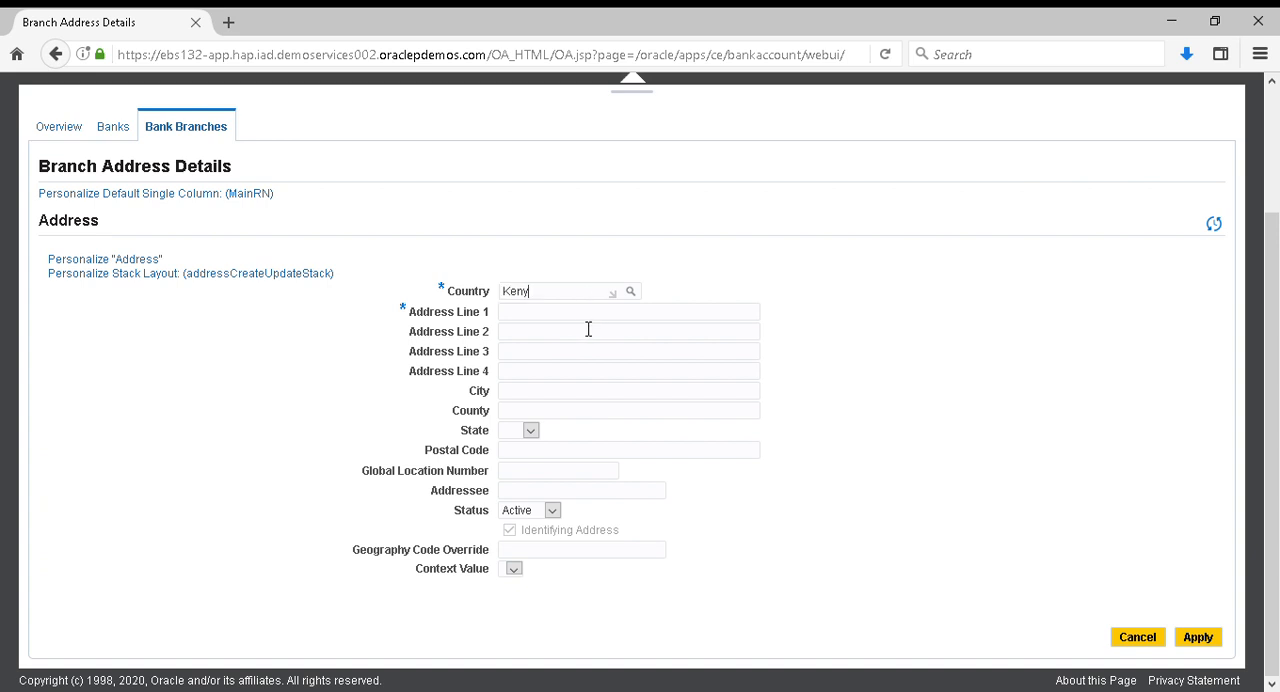
pyautogui.click(558, 347)
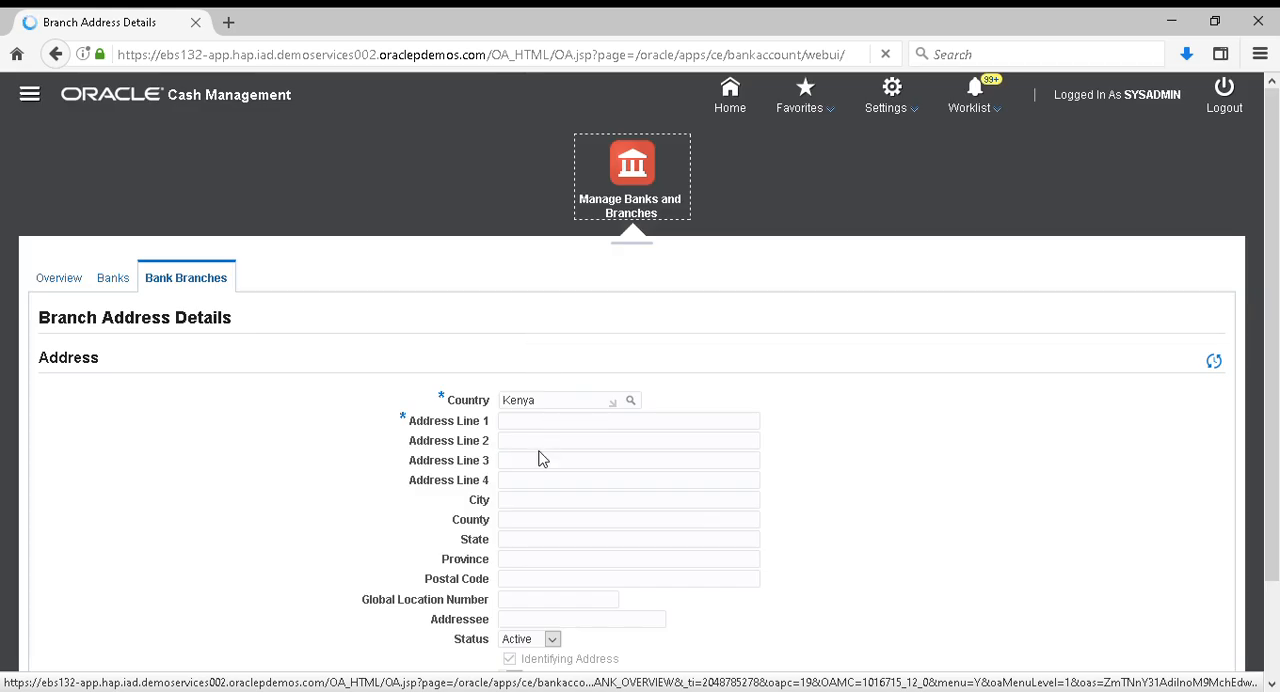
# Fill in the first address line and the city of the branch address, and apply it
pyautogui.click(541, 423)
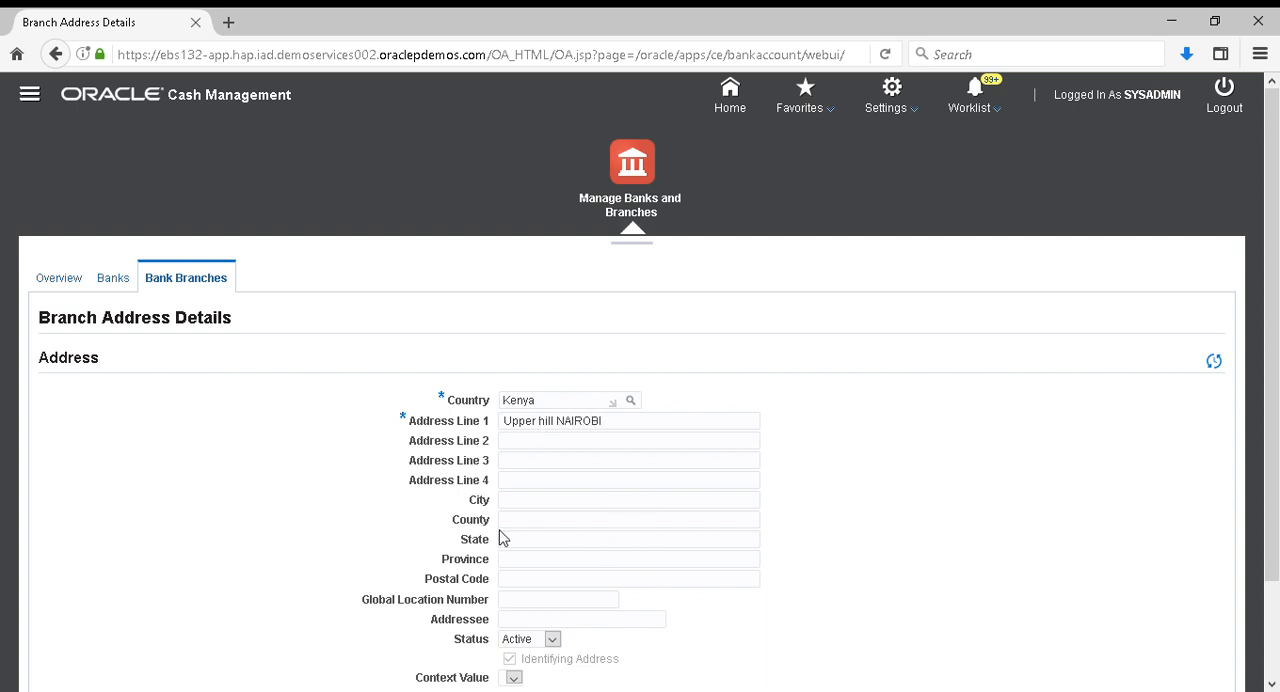
pyautogui.scroll(-2, 560, 557)
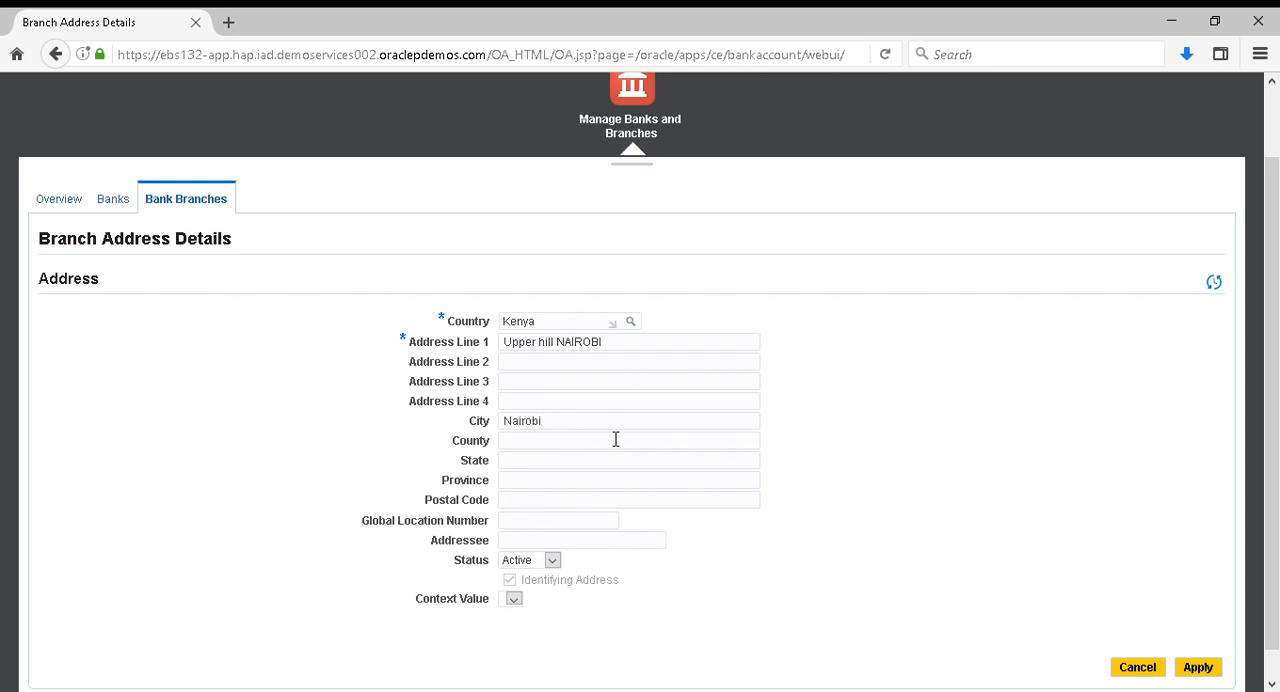
pyautogui.scroll(2, 688, 533)
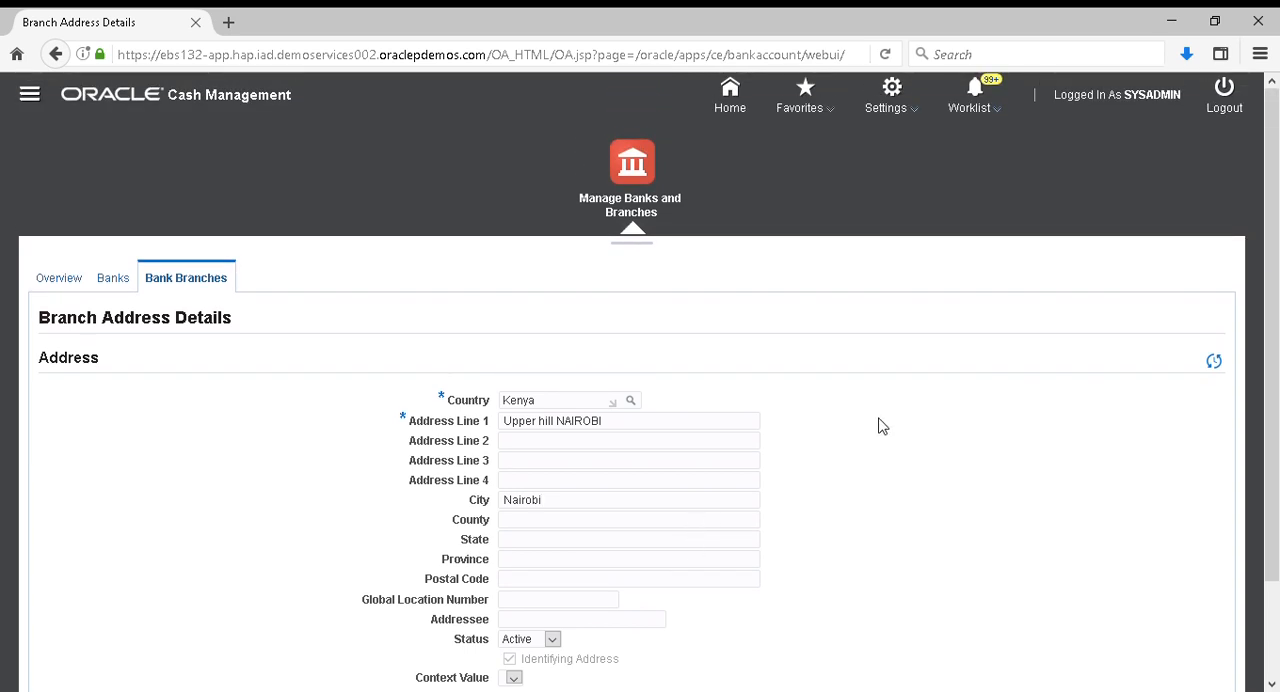
pyautogui.scroll(-3, 880, 423)
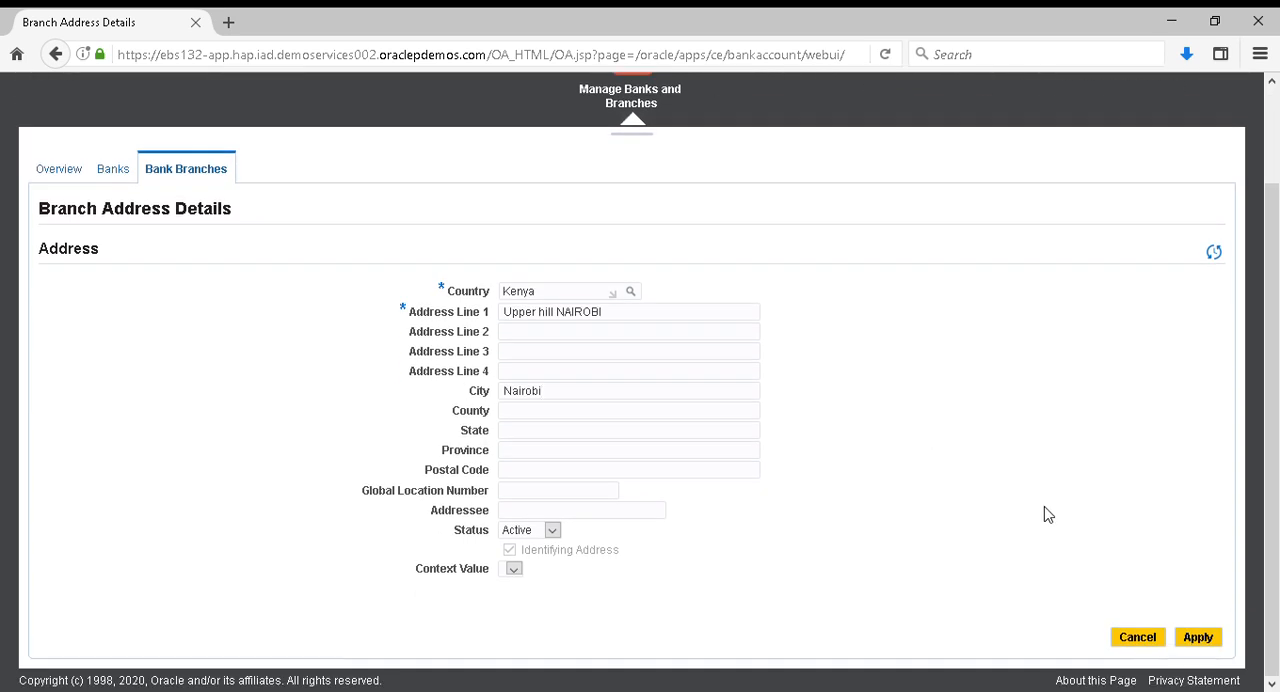
pyautogui.click(1198, 638)
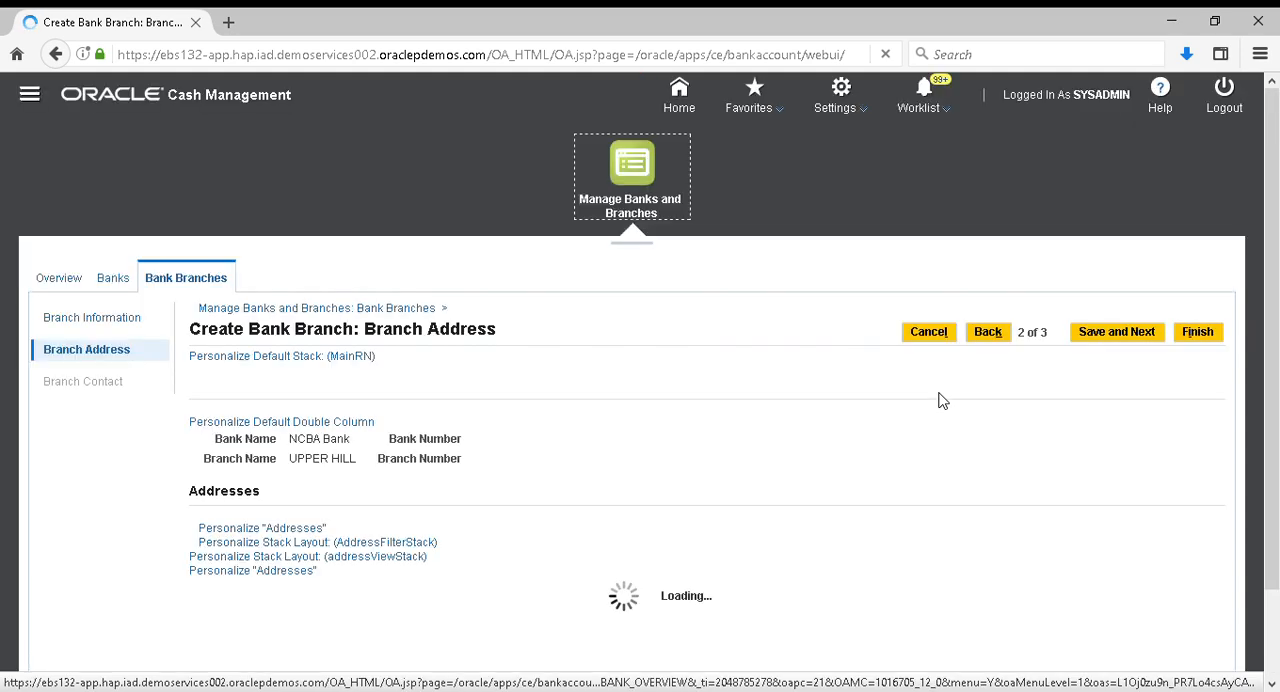
# Save the branch address step and start creating a contact for the UPPER HILL branch
pyautogui.scroll(-2, 937, 397)
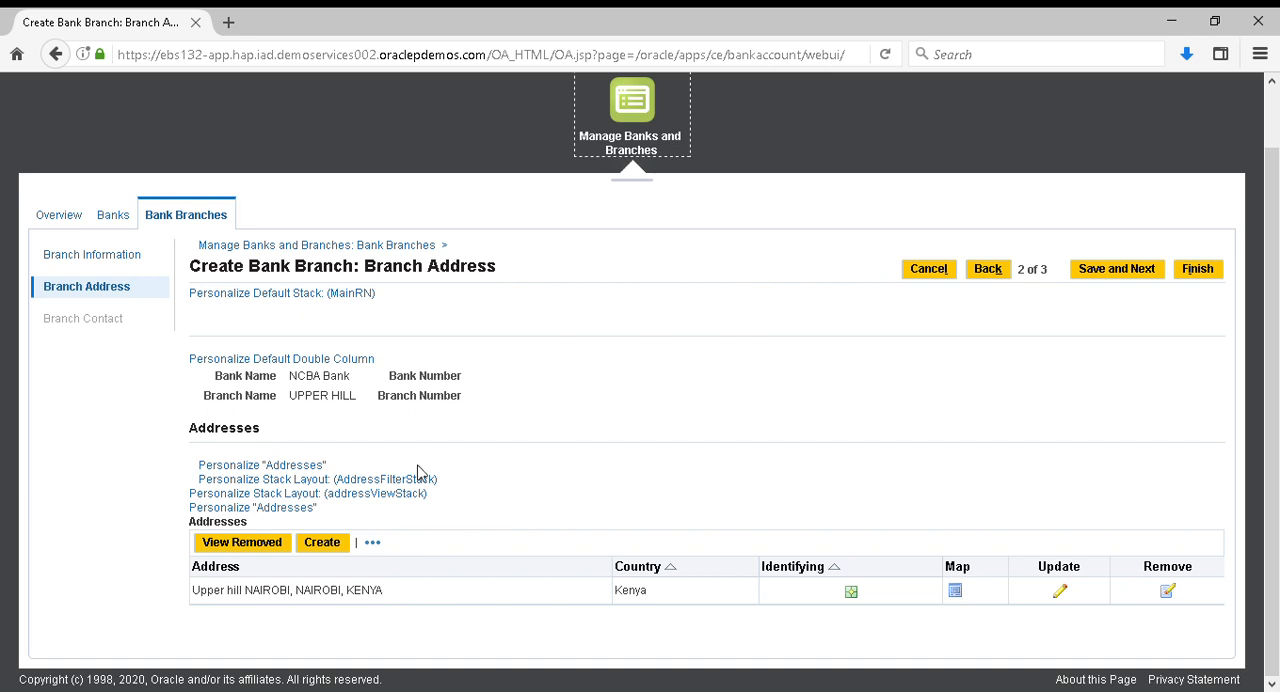
pyautogui.click(1124, 279)
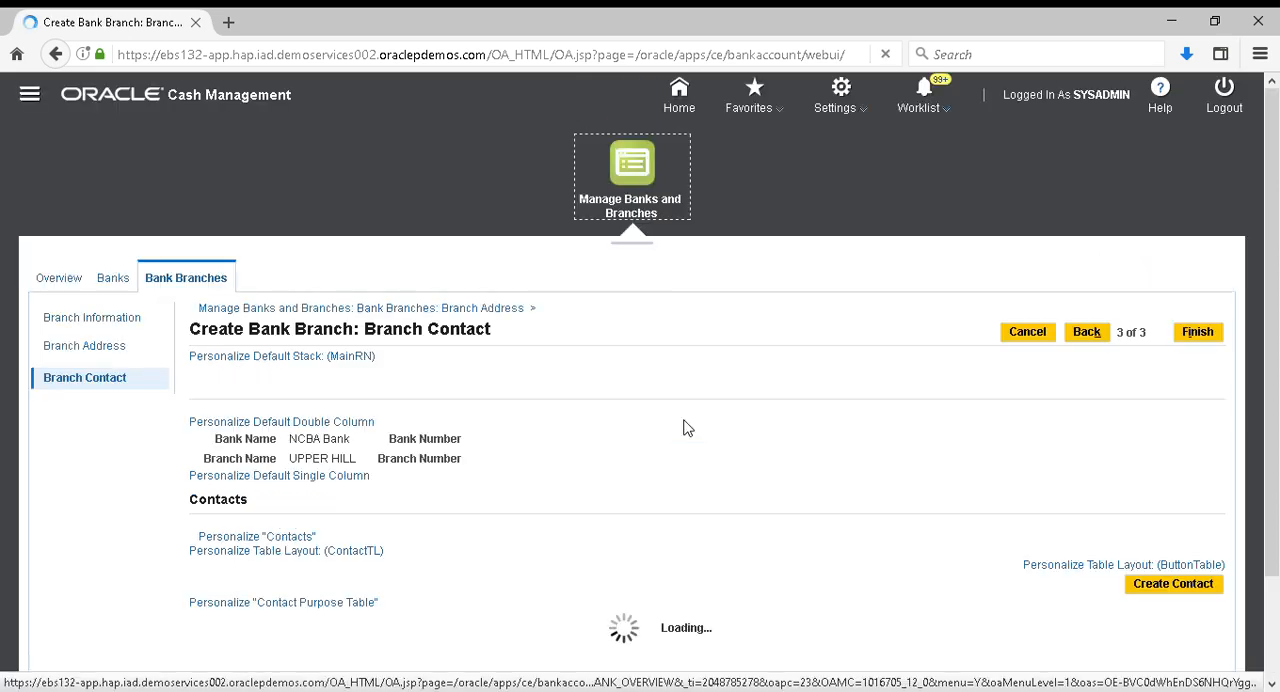
pyautogui.scroll(-2, 687, 428)
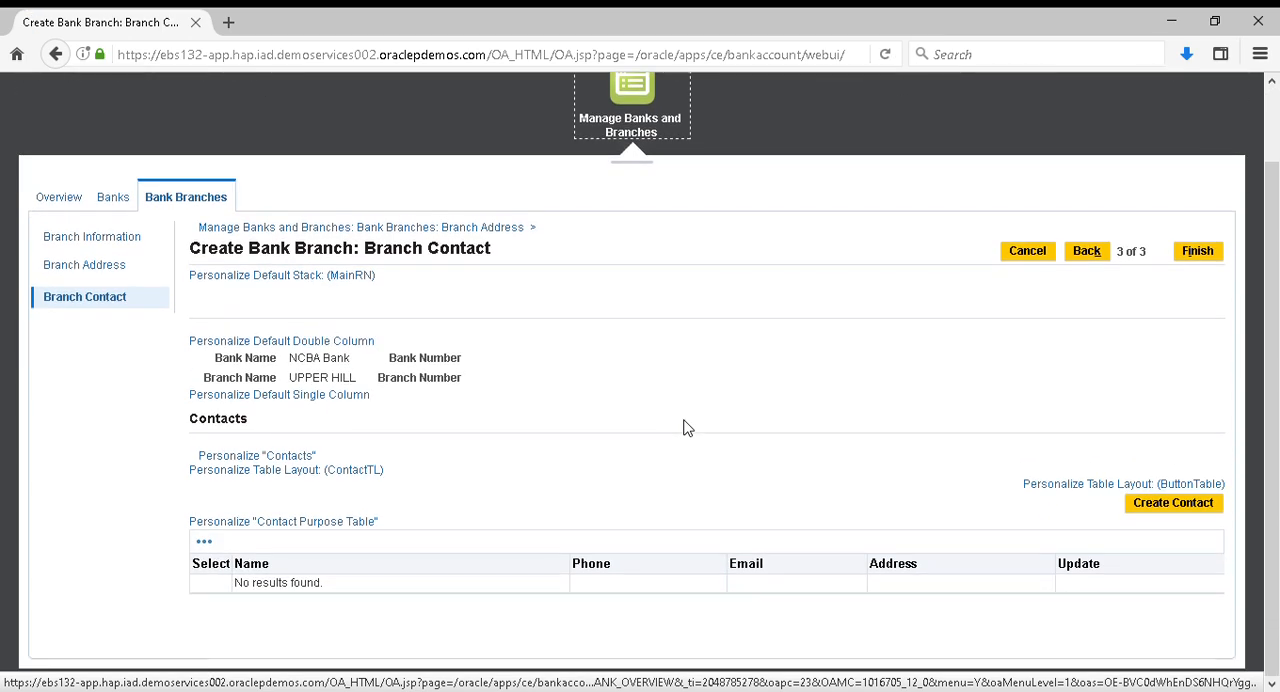
pyautogui.click(1173, 510)
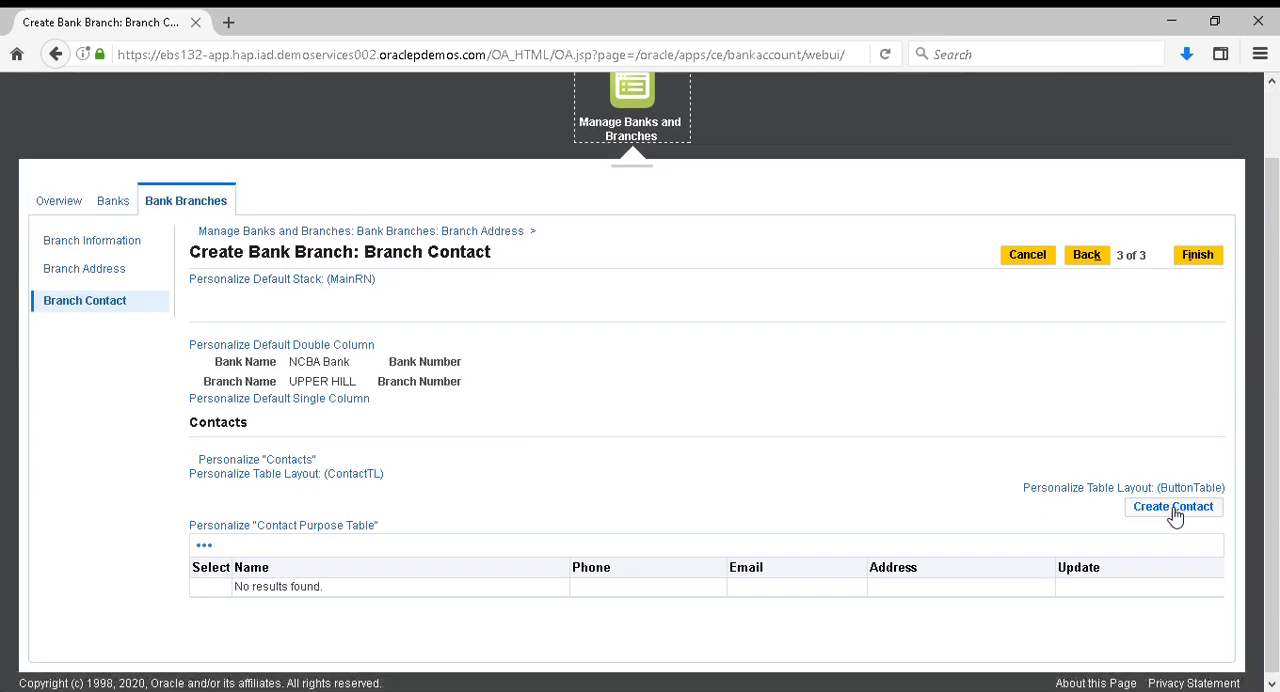
pyautogui.click(1173, 510)
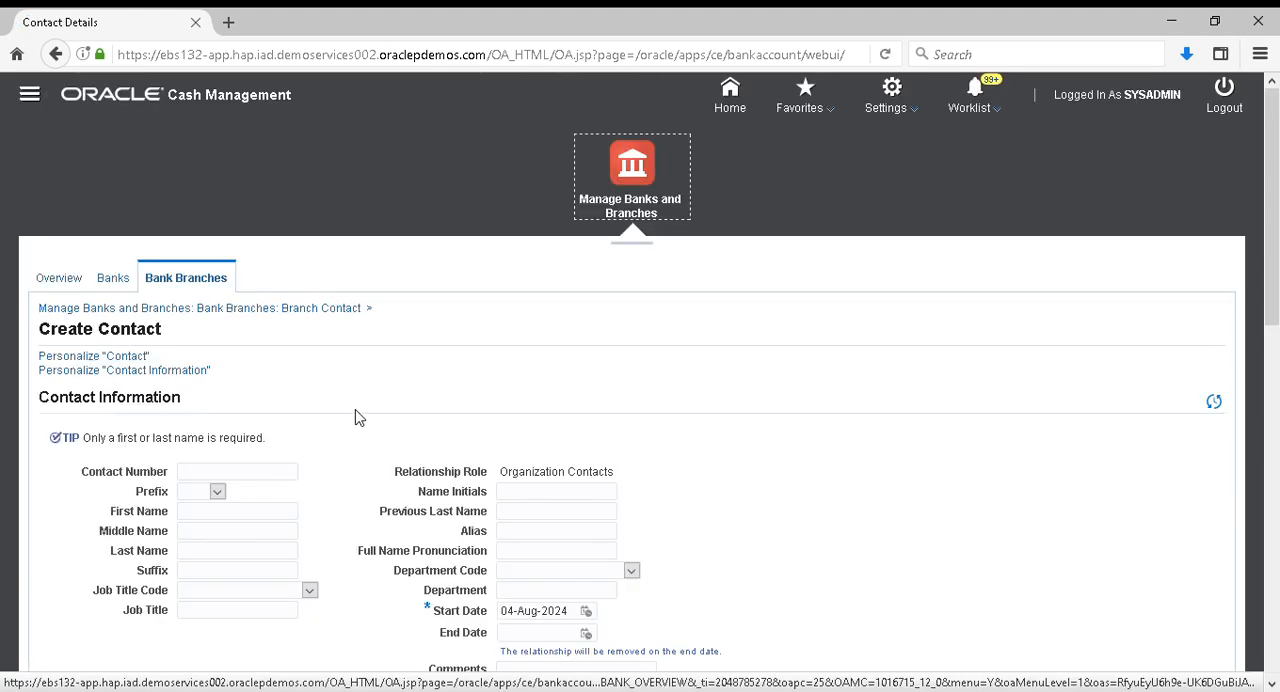
# Enter the branch contact's first name and middle name
pyautogui.click(211, 519)
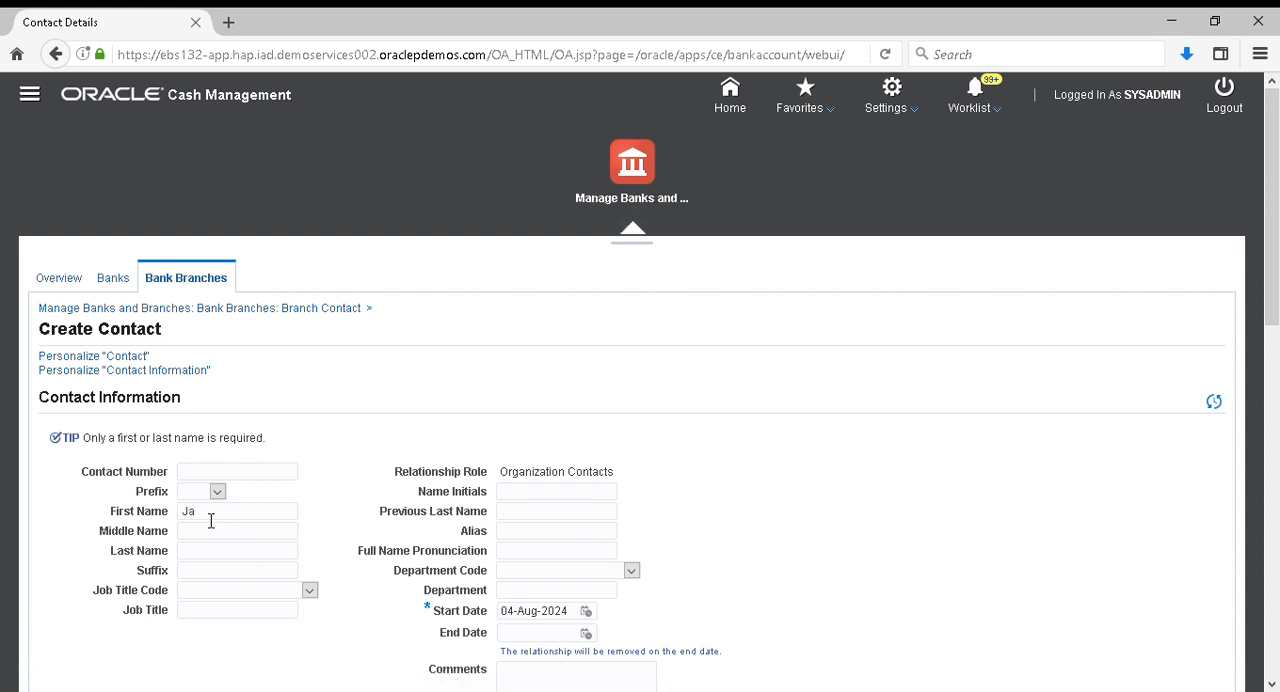
pyautogui.write('mes')
pyautogui.write('Mark')
# Enter the contact's e-mail address in the Email section, replacing the mistyped start
pyautogui.scroll(-3, 349, 483)
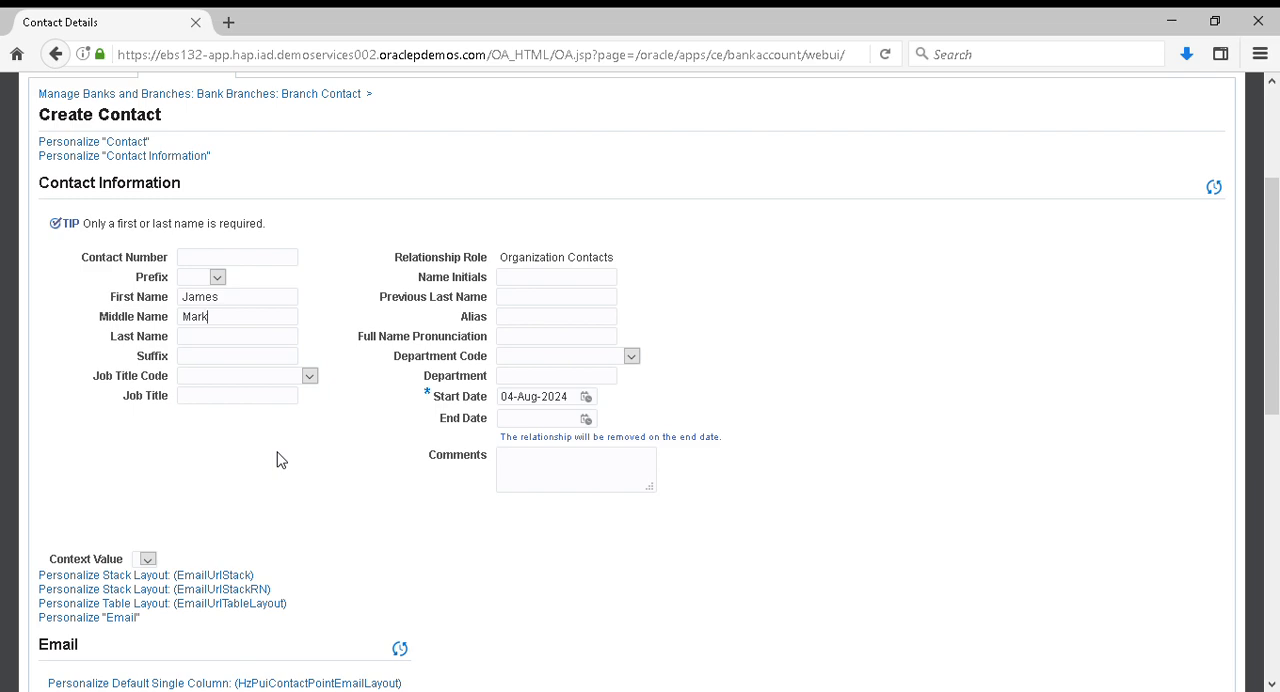
pyautogui.scroll(-3, 280, 460)
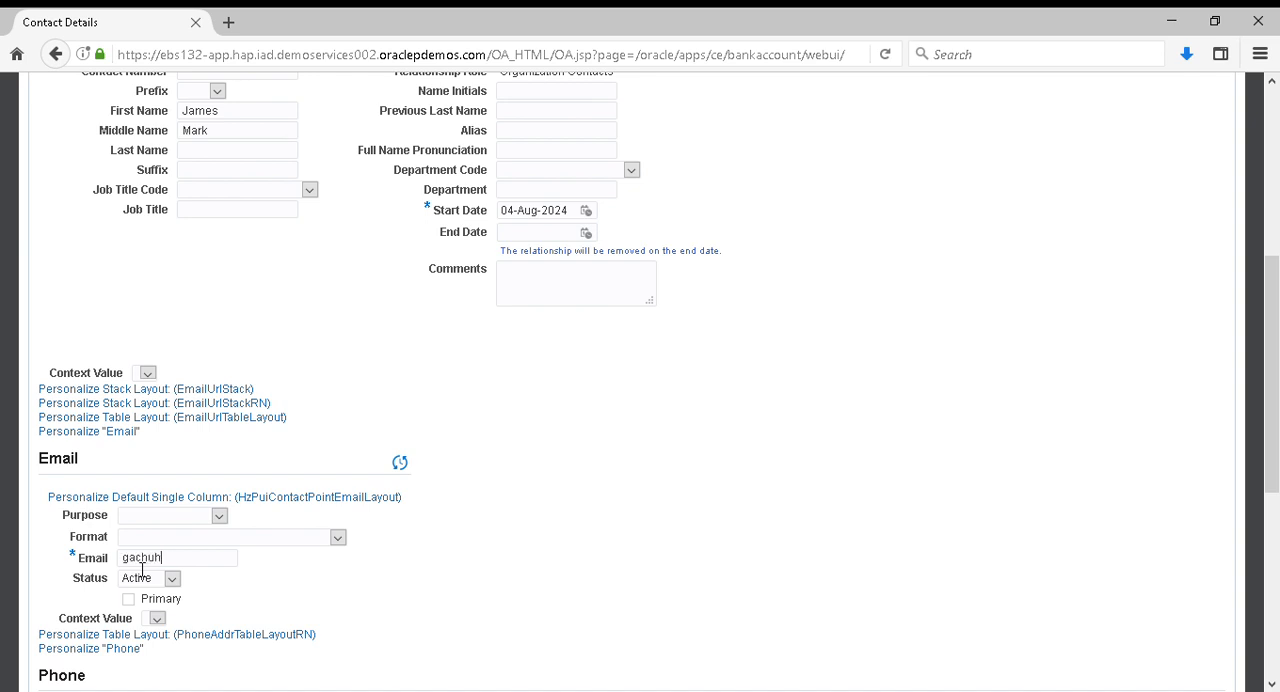
pyautogui.press('BackSpace')
pyautogui.press('BackSpace')
pyautogui.press('BackSpace')
# Move the name entered as the contact's middle name to the Last Name field
pyautogui.scroll(1, 700, 458)
pyautogui.scroll(-1, 700, 458)
pyautogui.scroll(2, 700, 458)
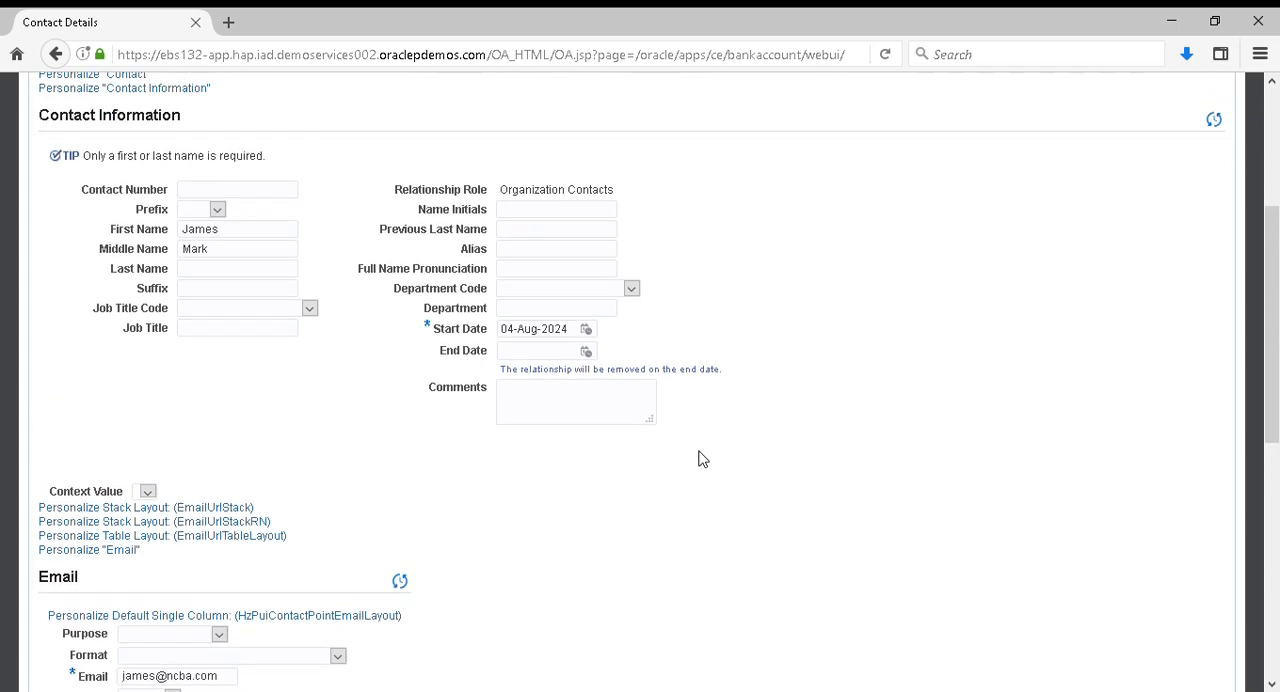
pyautogui.doubleClick(224, 253)
pyautogui.hotkey('ctrl', 'c')
pyautogui.press('BackSpace')
pyautogui.click(205, 274)
pyautogui.hotkey('ctrl', 'v')
pyautogui.scroll(-3, 466, 449)
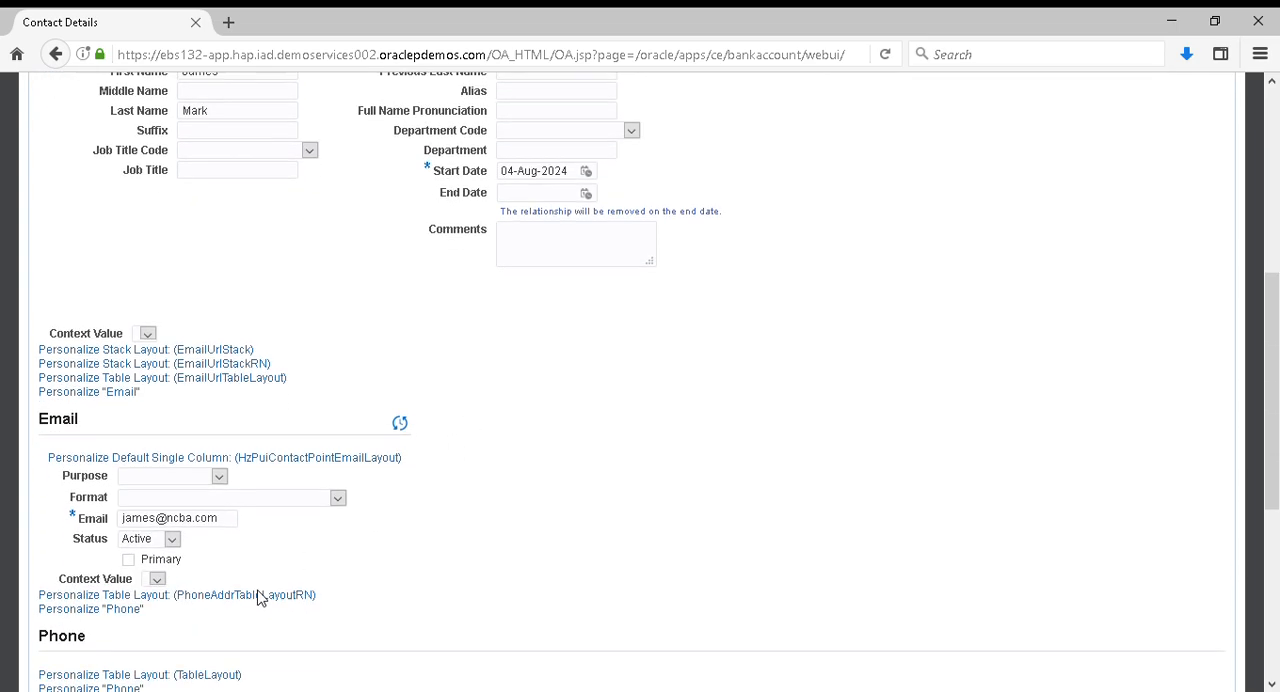
# Review the contact details without adding a phone or address, and apply the new branch contact
pyautogui.scroll(-1, 258, 597)
pyautogui.scroll(3, 641, 478)
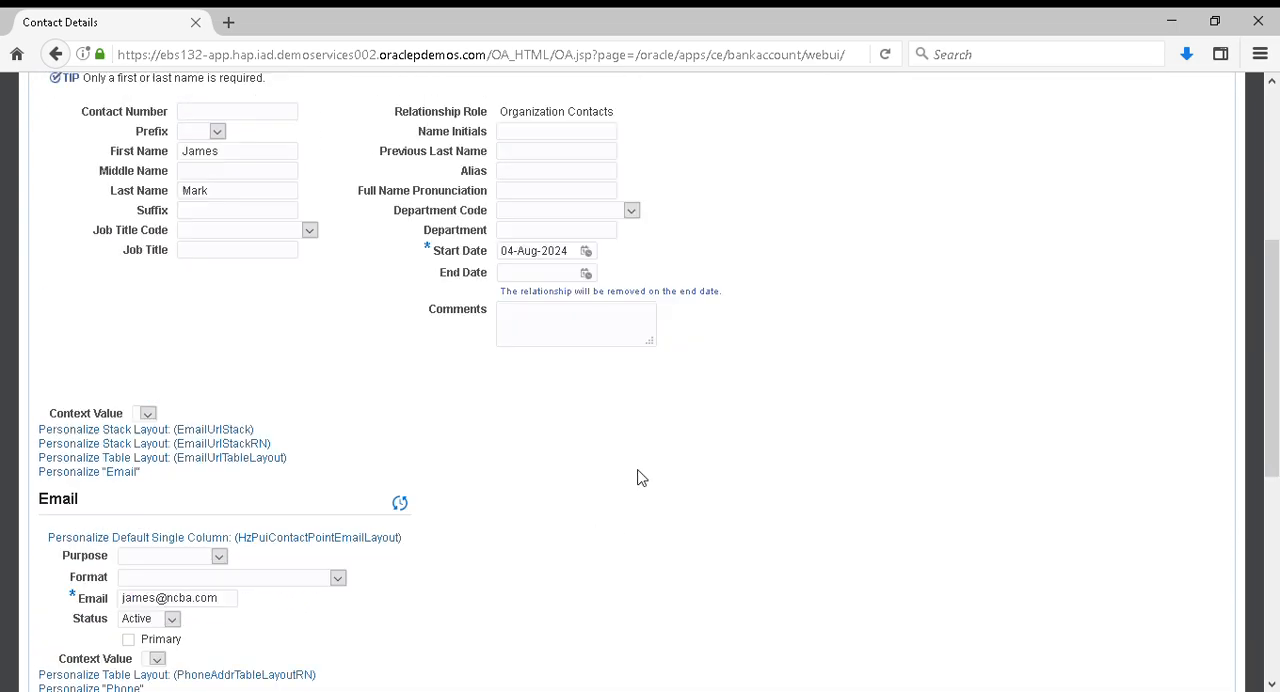
pyautogui.scroll(7, 641, 478)
pyautogui.scroll(-15, 1155, 349)
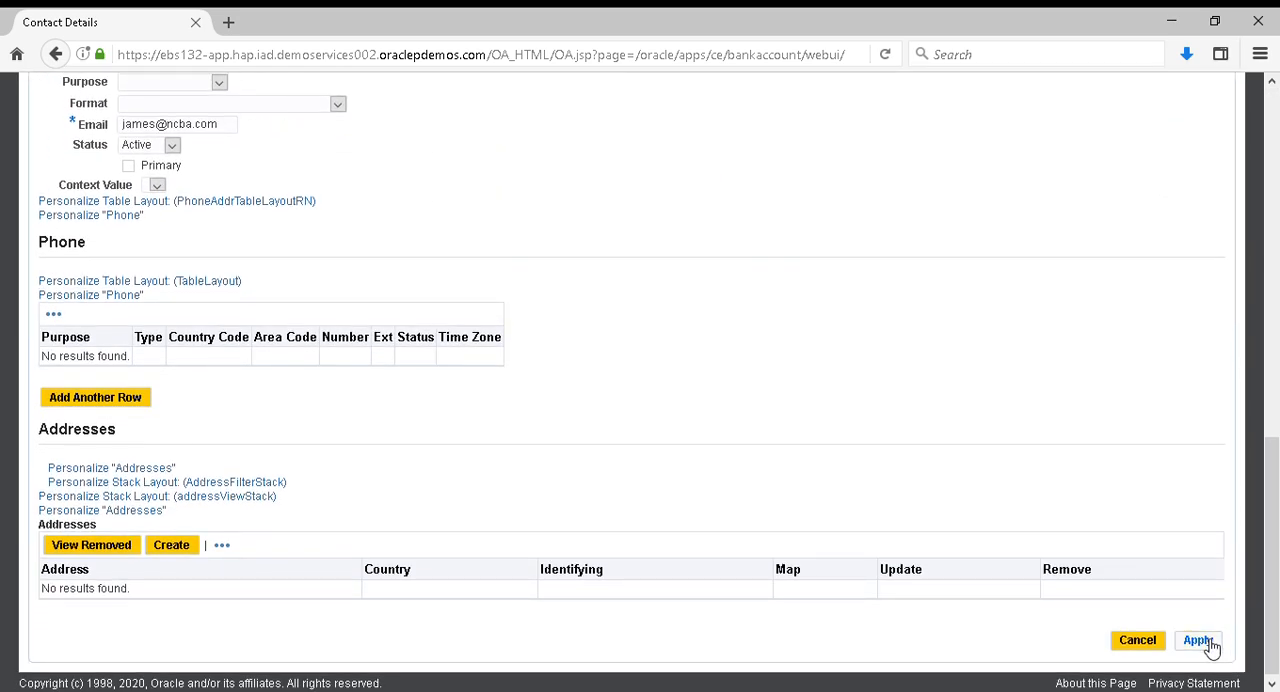
pyautogui.click(1199, 641)
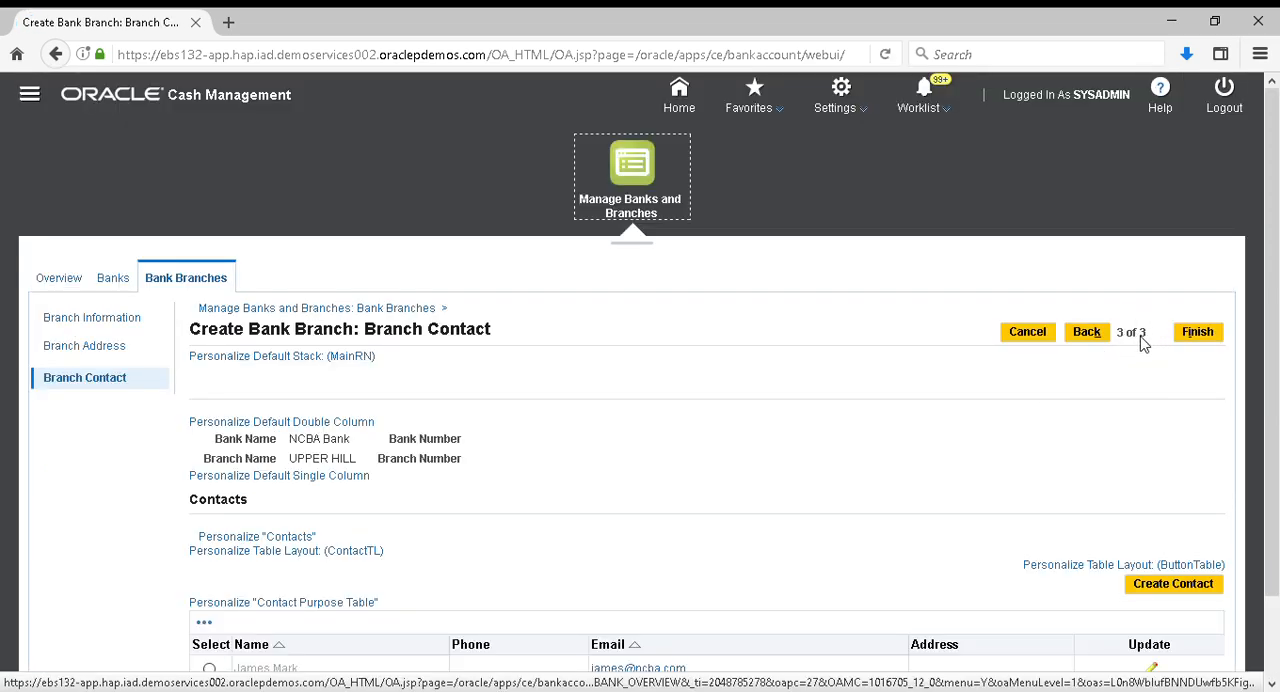
# Review the contact listed for the UPPER HILL branch and finish creating the branch
pyautogui.scroll(-1, 1092, 458)
pyautogui.scroll(-2, 1092, 458)
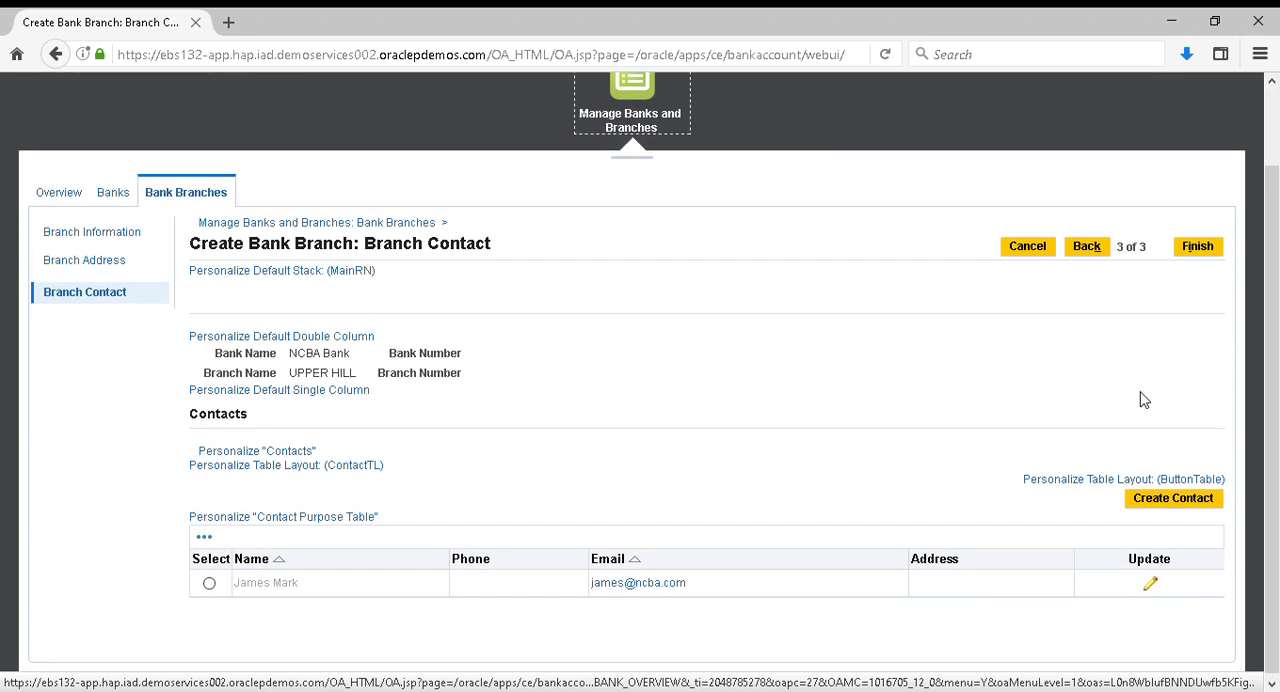
pyautogui.click(1200, 250)
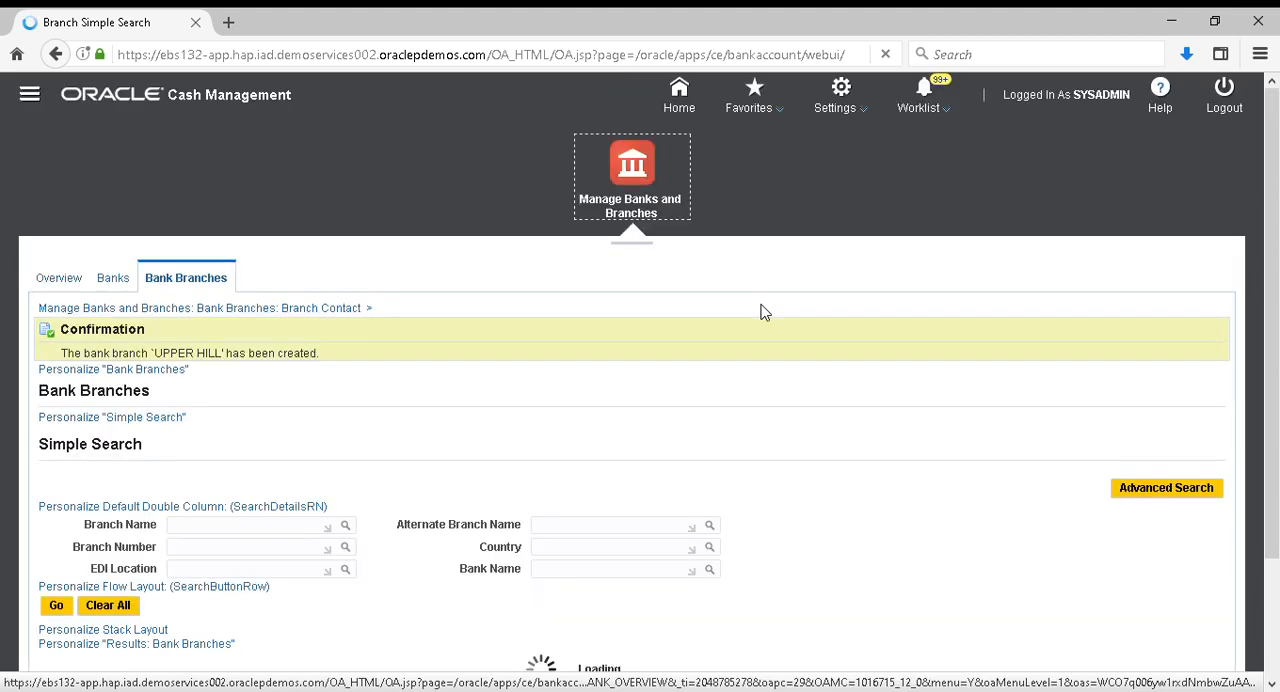
# Start creating a bank account for the UPPER HILL branch from the bank branches results
pyautogui.scroll(-2, 501, 417)
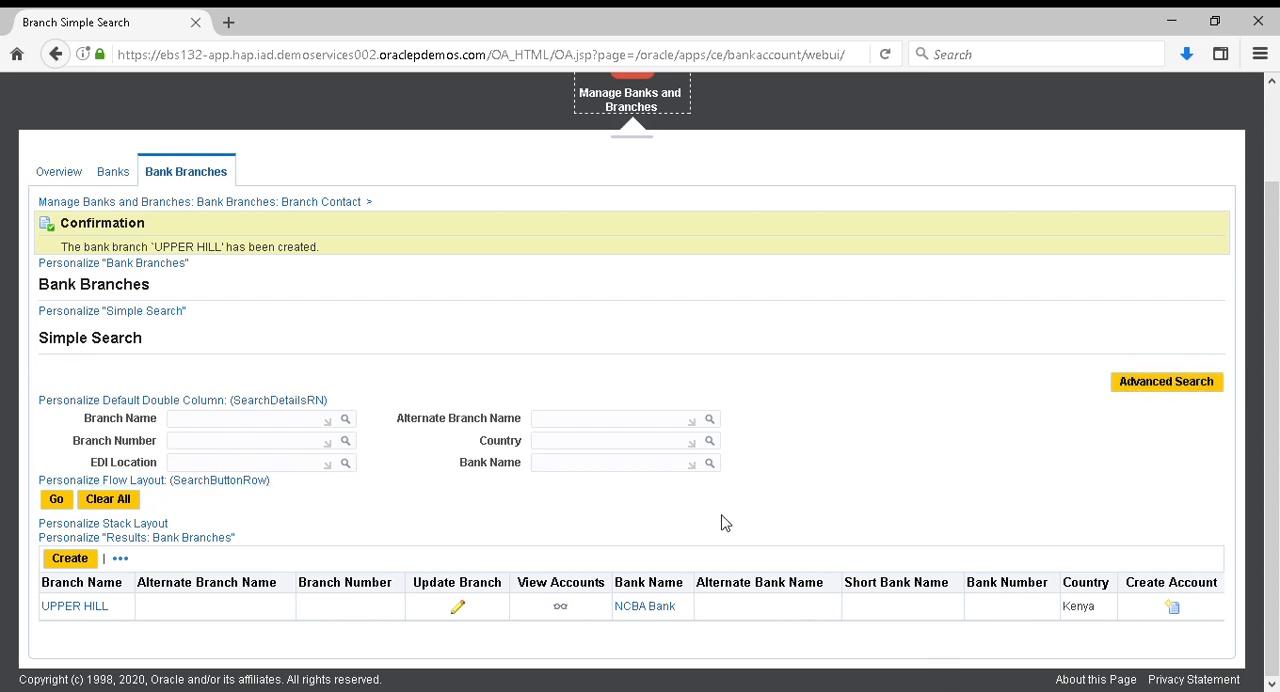
pyautogui.scroll(2, 725, 523)
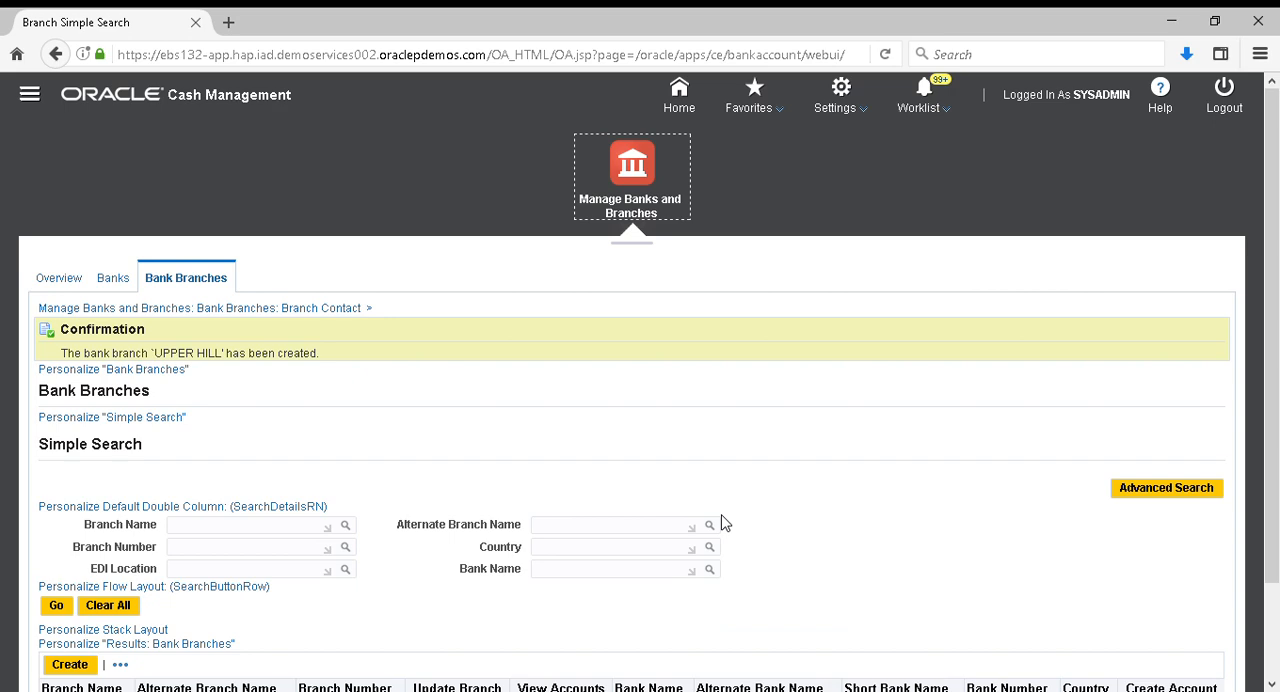
pyautogui.scroll(-2, 725, 523)
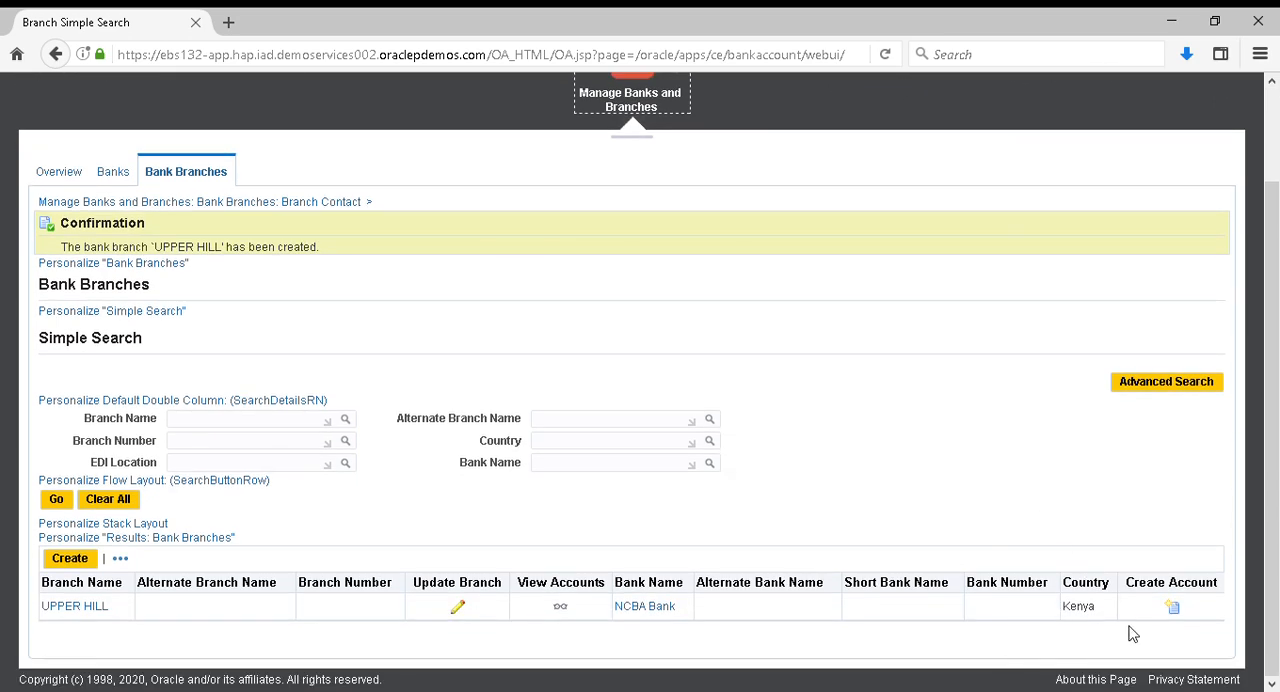
pyautogui.moveTo(1172, 612)
pyautogui.mouseDown()
pyautogui.moveTo(1177, 598)
pyautogui.moveTo(1179, 610)
pyautogui.mouseUp()
pyautogui.click(1179, 612)
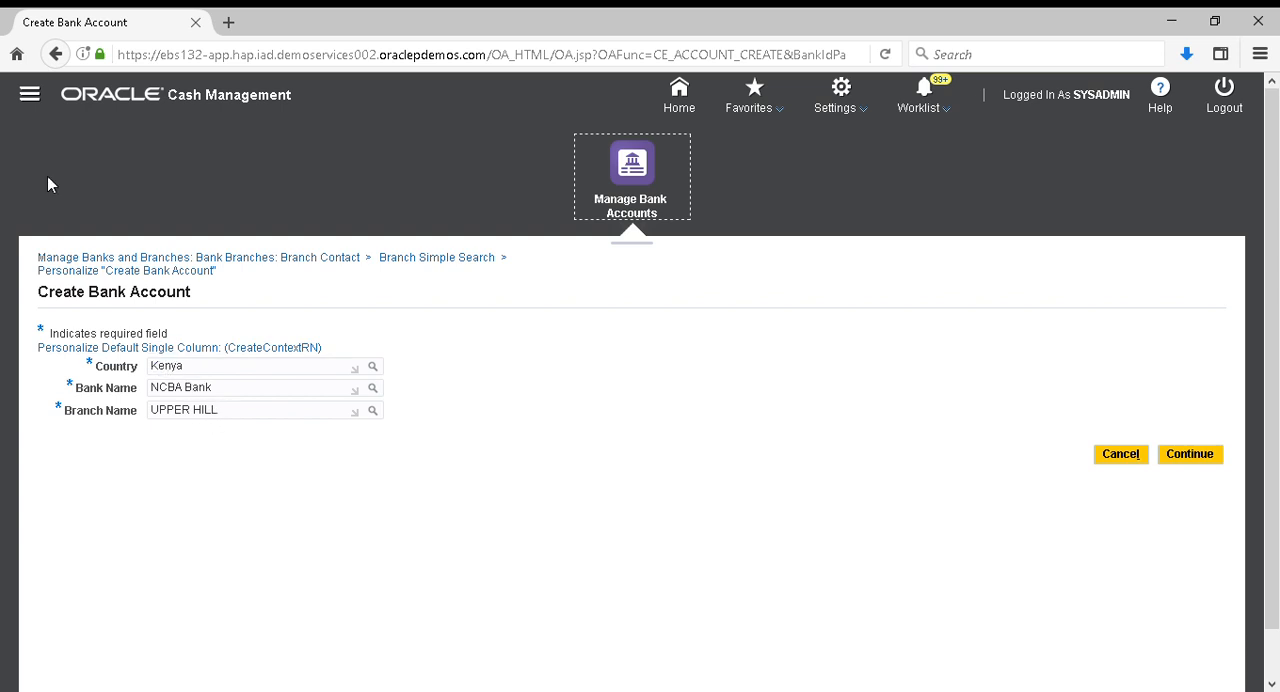
pyautogui.click(30, 94)
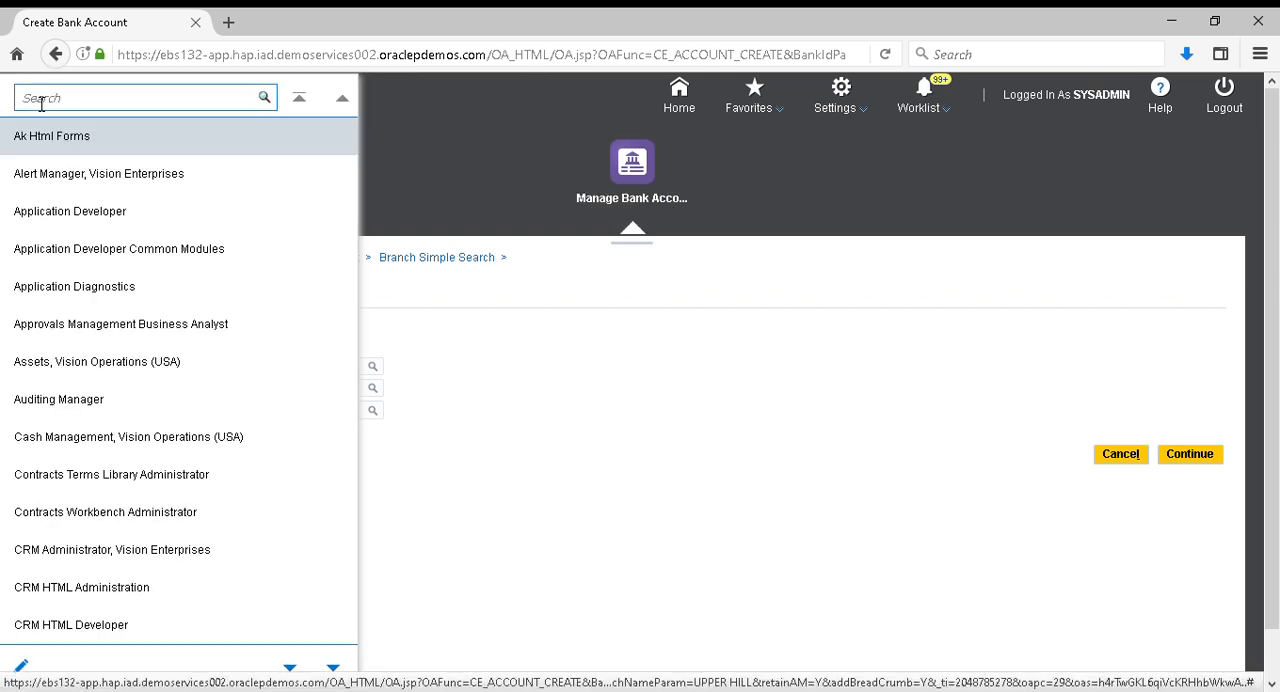
pyautogui.click(120, 447)
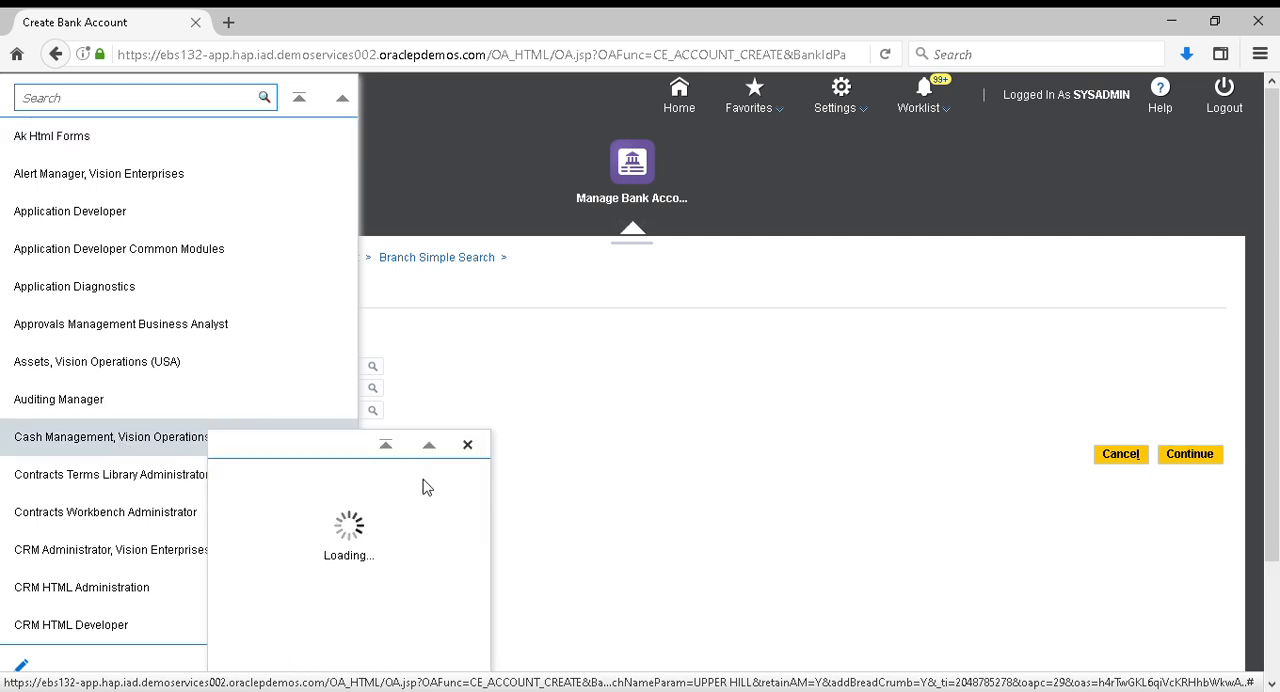
pyautogui.click(277, 556)
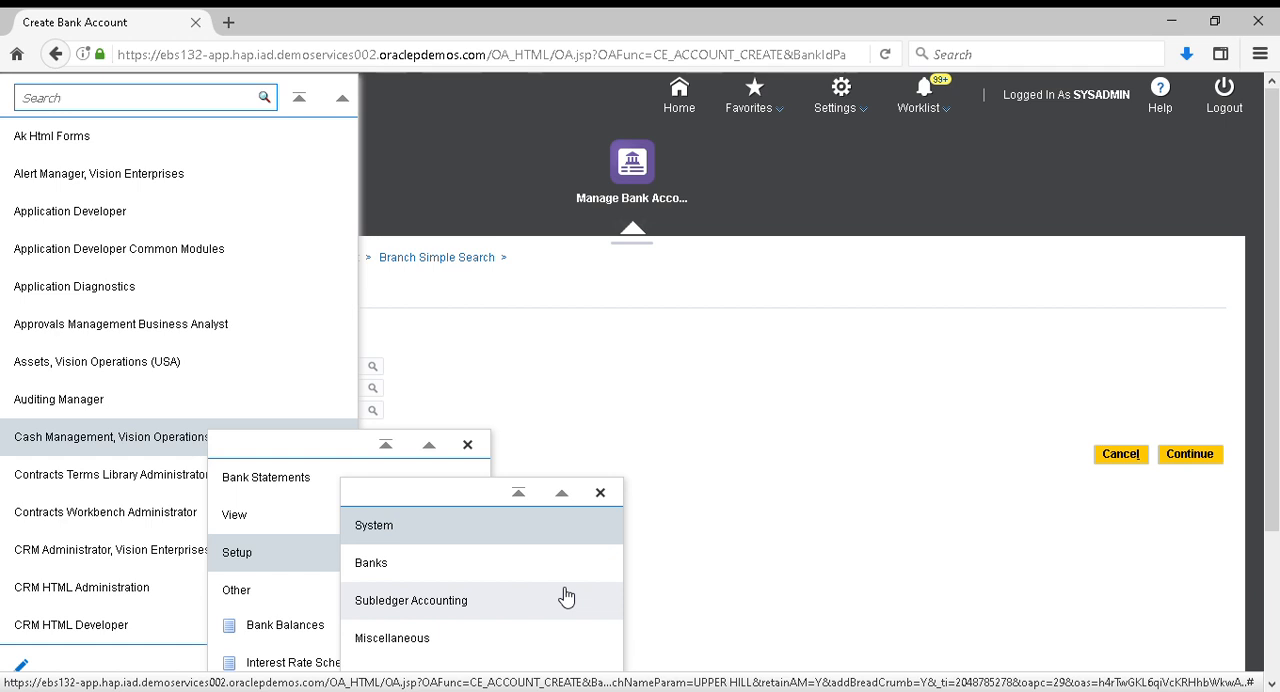
pyautogui.click(410, 566)
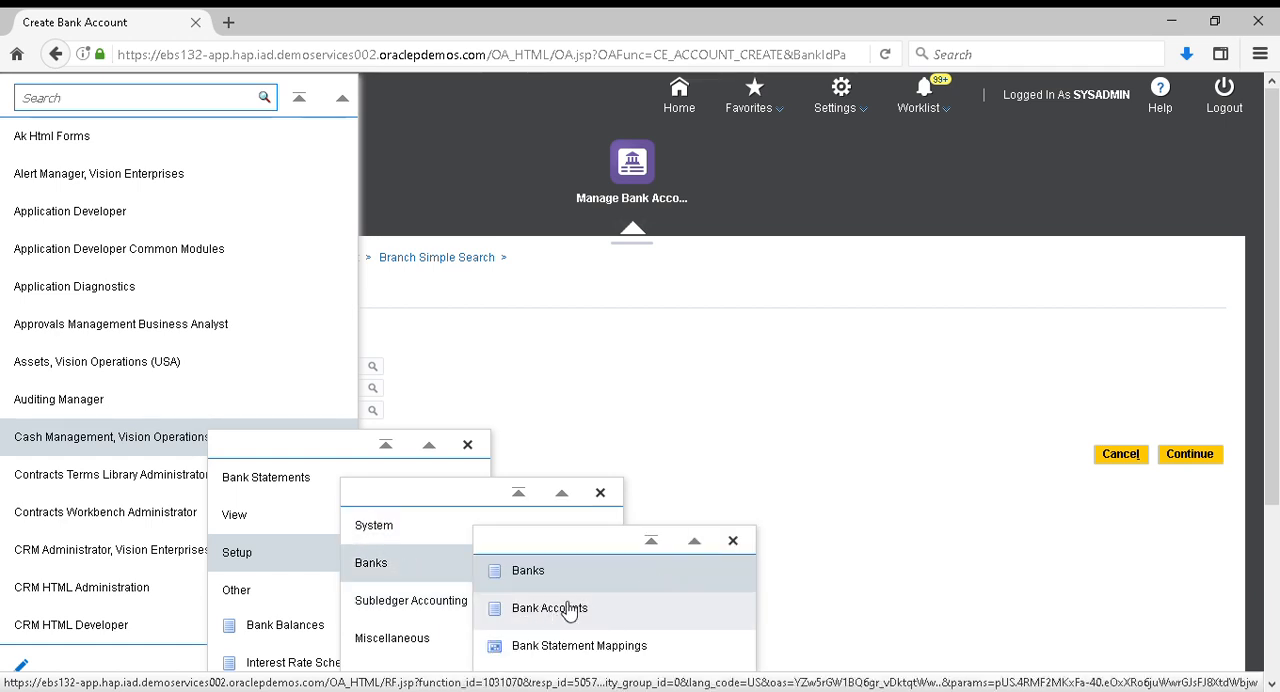
pyautogui.click(523, 349)
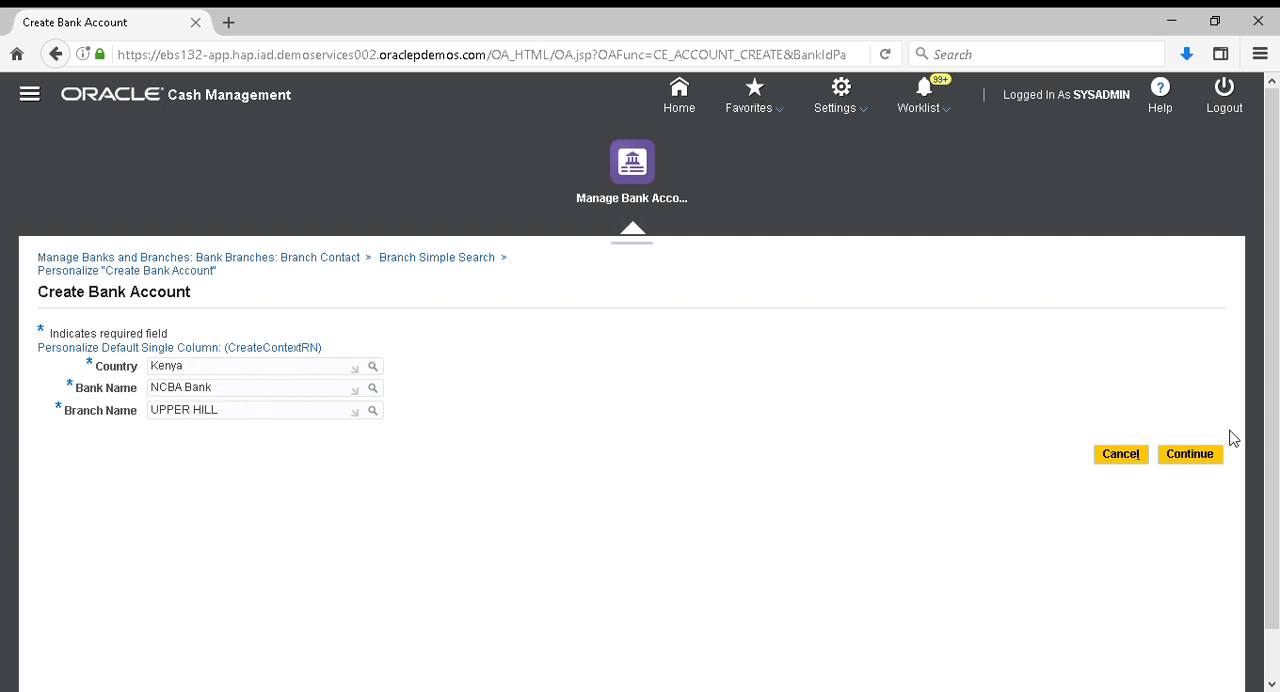
# Continue with the UPPER HILL branch, set Vision Operations as account owner with Payables and Receivables use, and proceed to the account information
pyautogui.click(1213, 456)
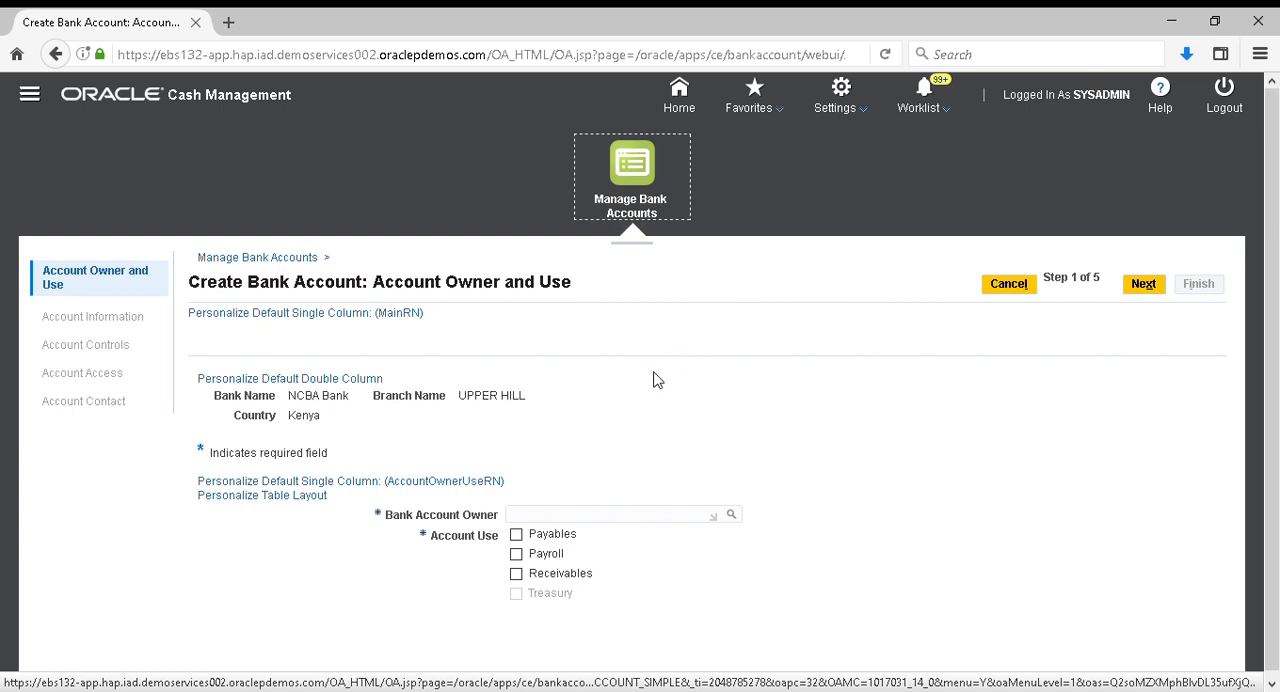
pyautogui.scroll(-1, 586, 411)
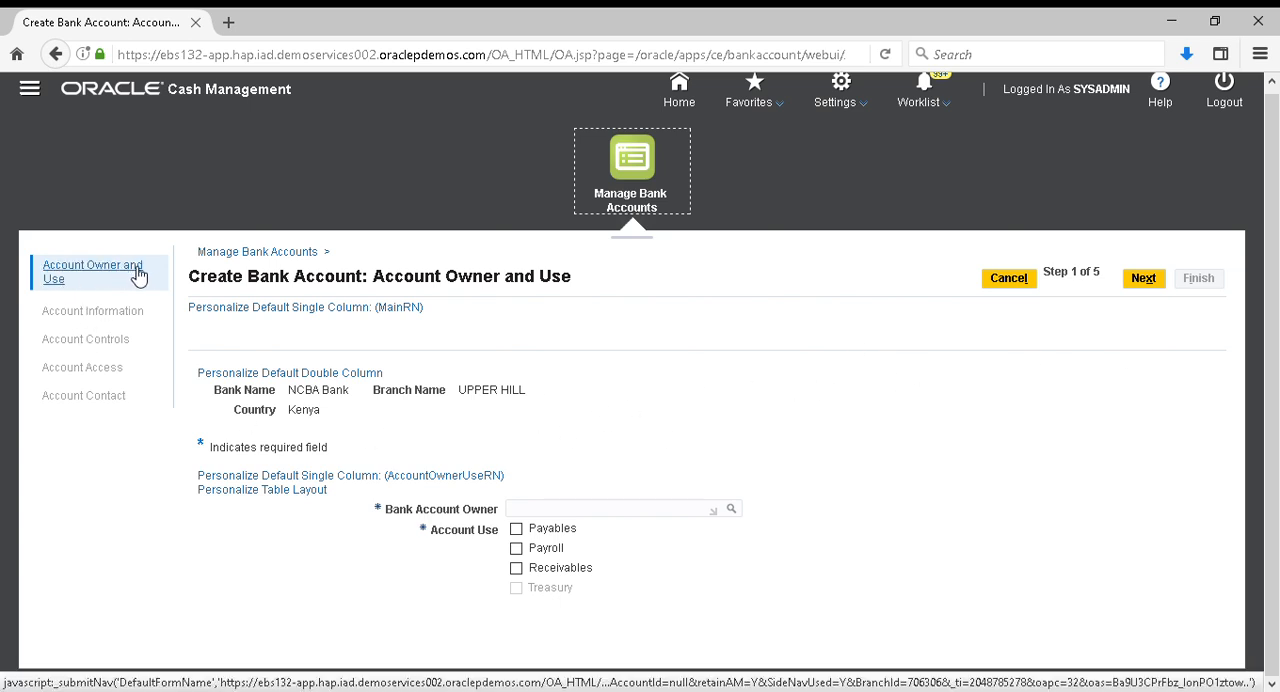
pyautogui.click(554, 512)
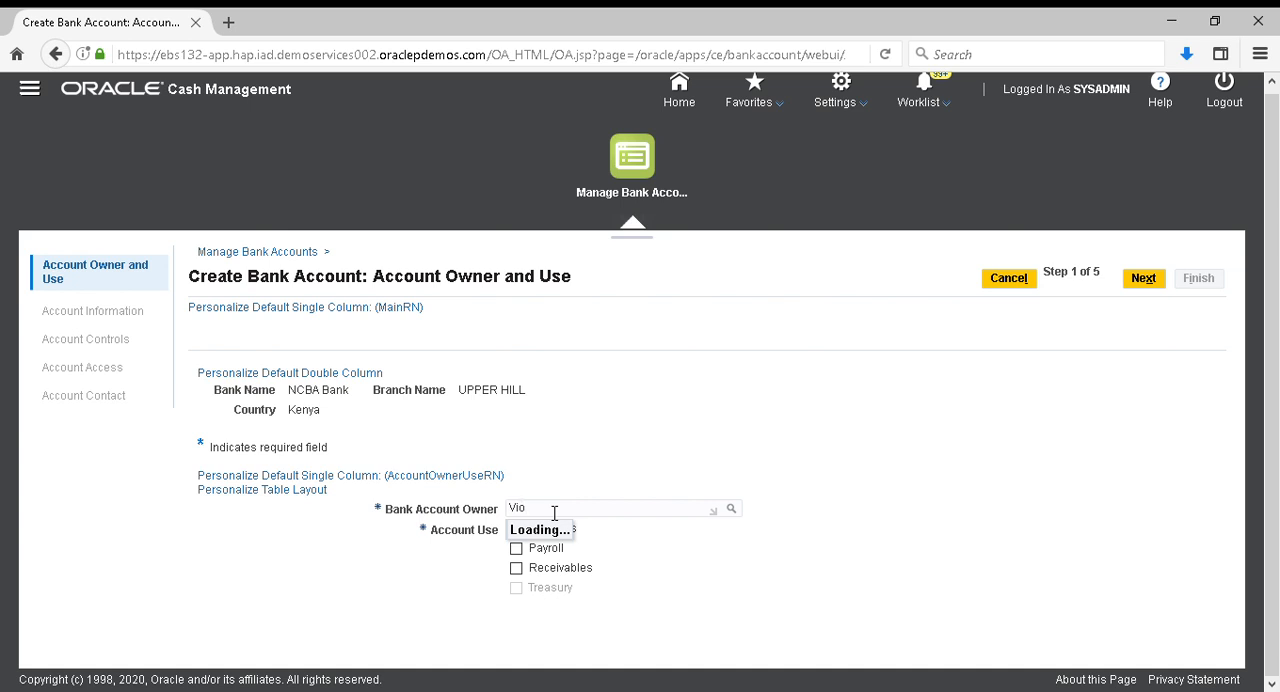
pyautogui.press('BackSpace')
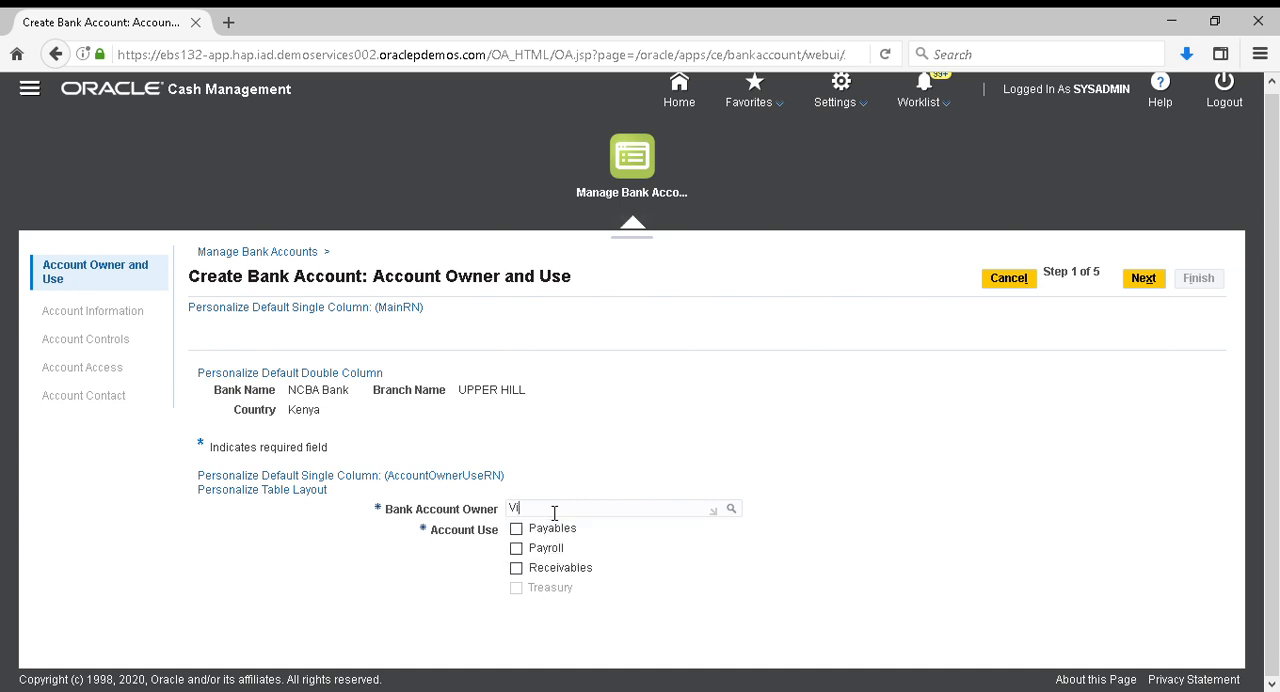
pyautogui.write('sion')
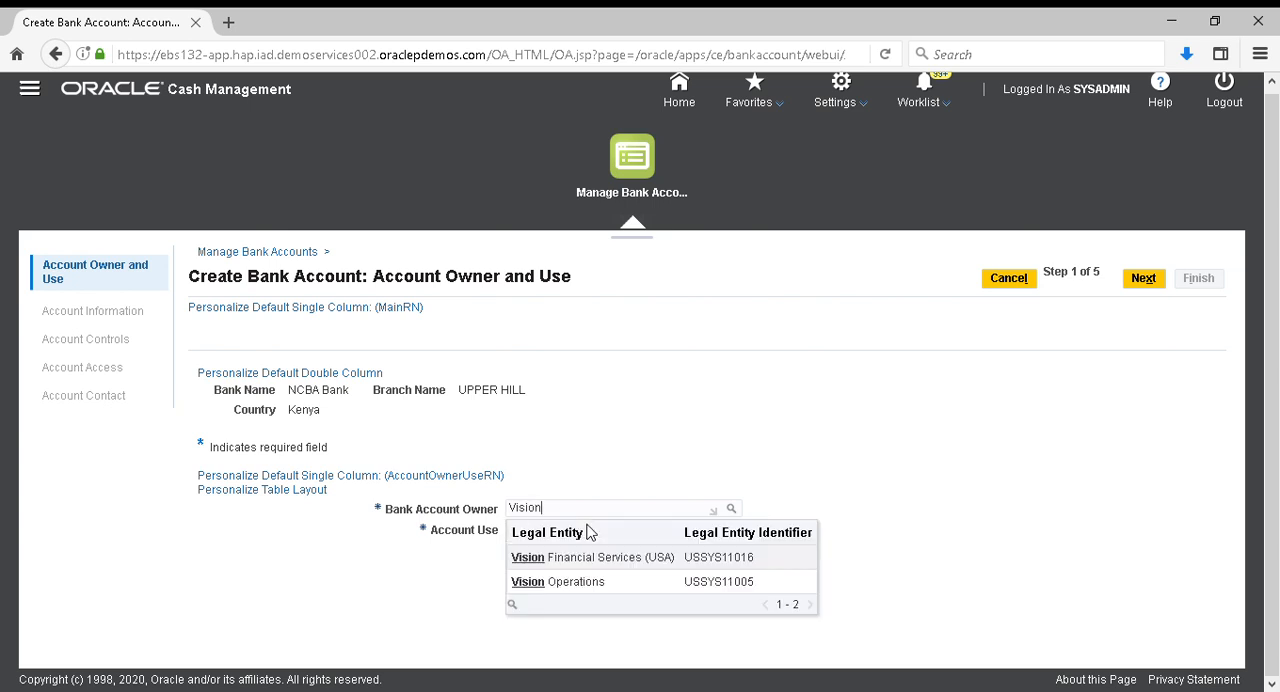
pyautogui.click(592, 586)
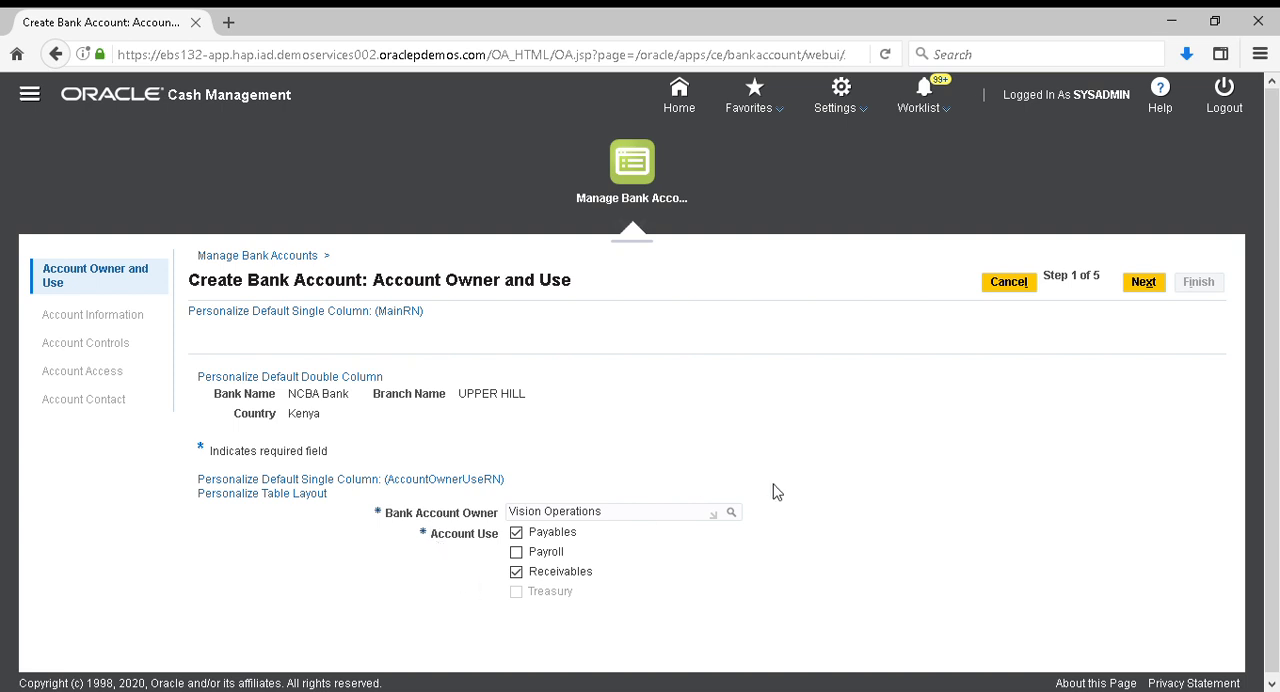
pyautogui.click(1145, 284)
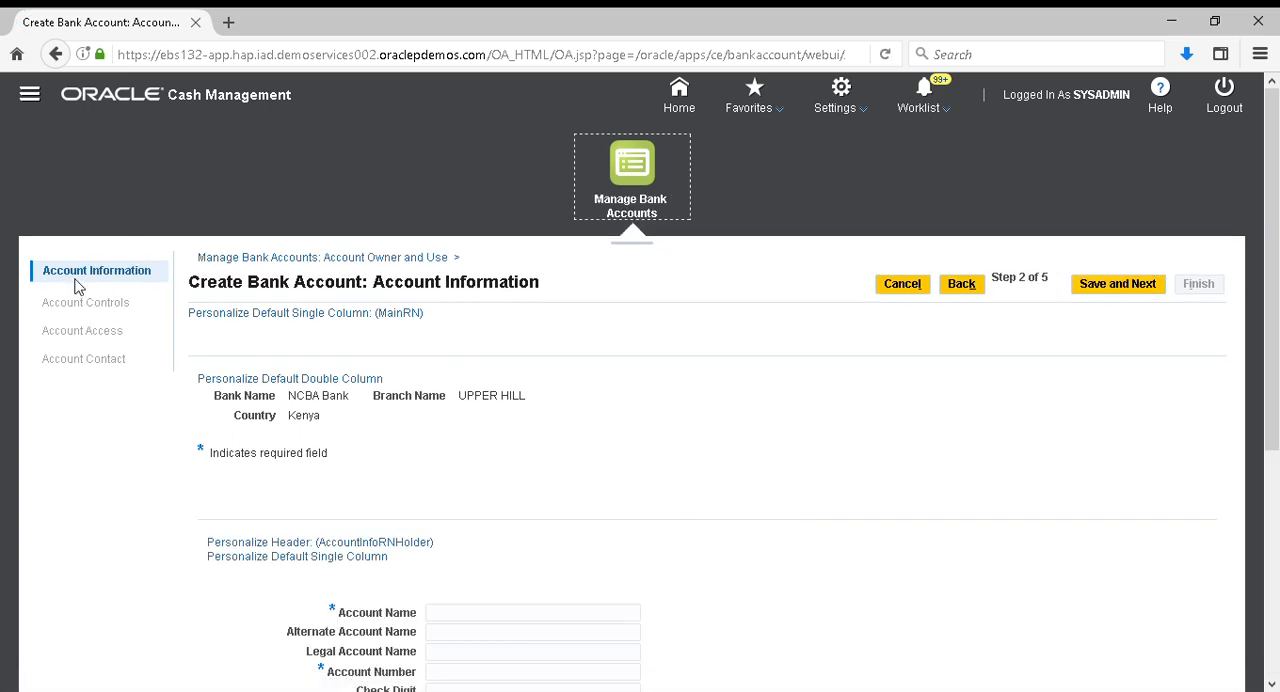
# Enter "Kenya Vision NCBA USD Current A/C" as the account name
pyautogui.scroll(-3, 659, 533)
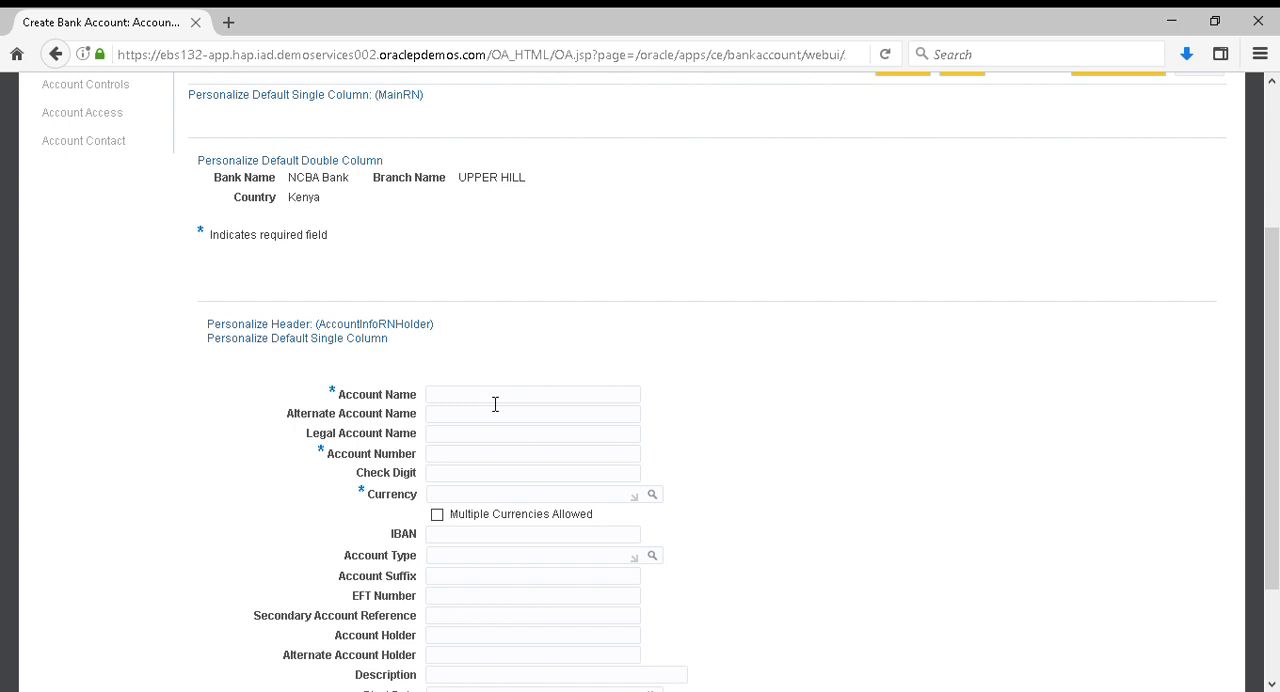
pyautogui.write('enya')
pyautogui.press('BackSpace')
pyautogui.press('BackSpace')
pyautogui.press('BackSpace')
pyautogui.write('enya ')
pyautogui.write('Vision ')
pyautogui.write('USD')
pyautogui.write(' Curre')
pyautogui.write('NCBA ')
pyautogui.write('c')
pyautogui.write('C')
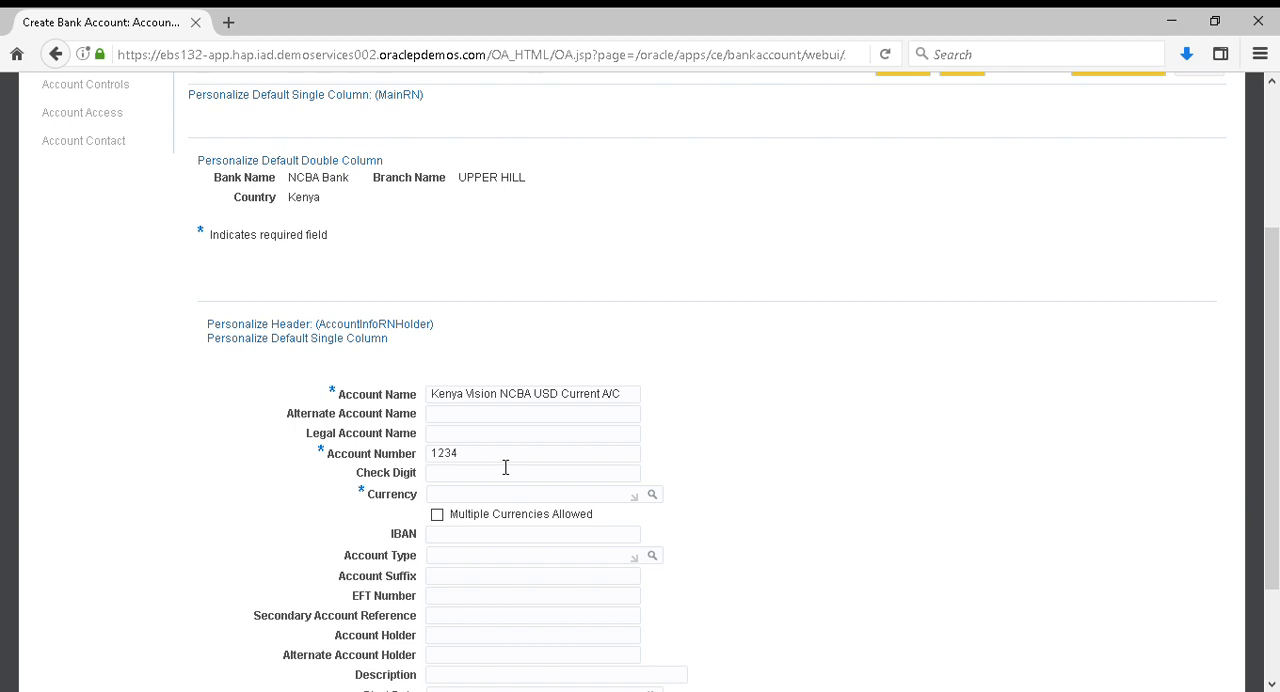
# Enter the account number and USD as the currency, and save the account information to continue to the account controls
pyautogui.write('876')
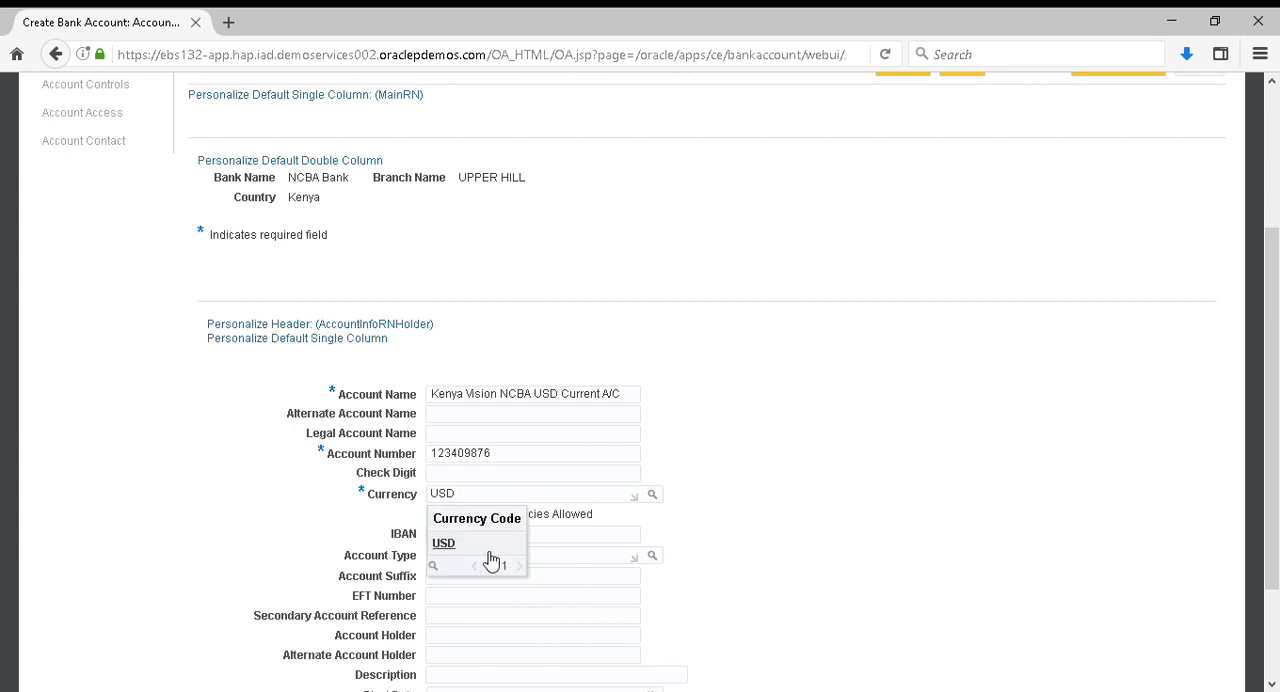
pyautogui.click(487, 547)
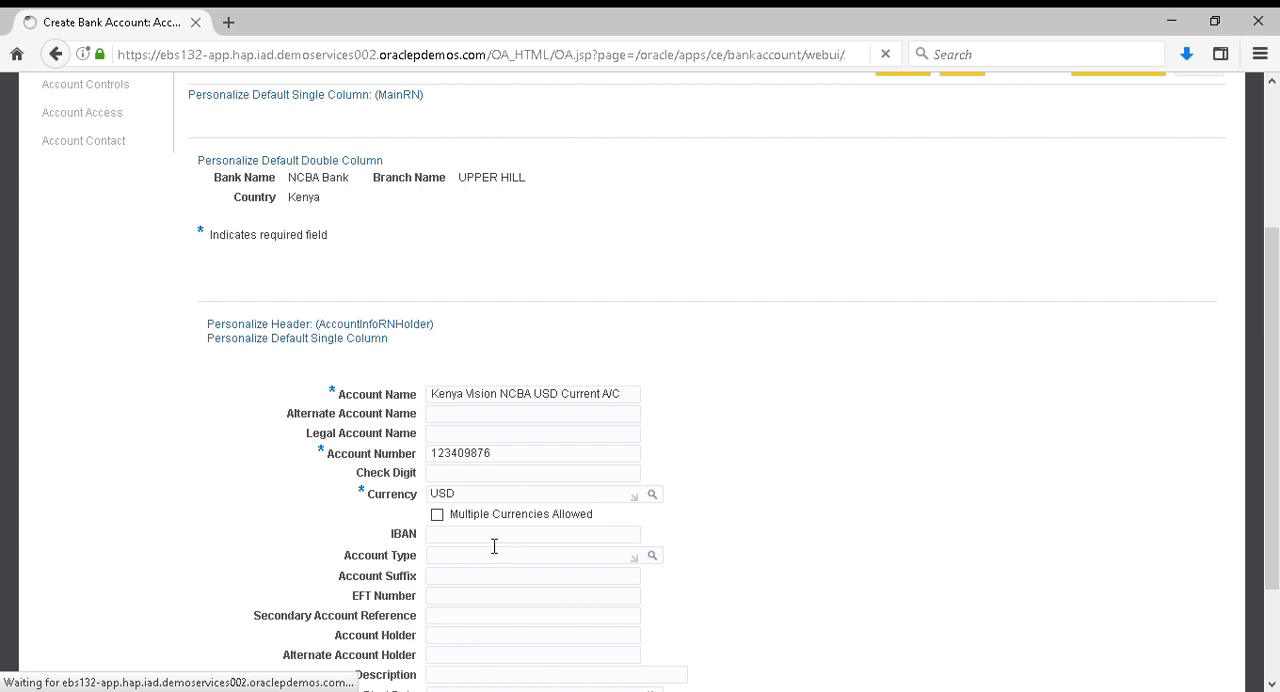
pyautogui.scroll(-3, 483, 535)
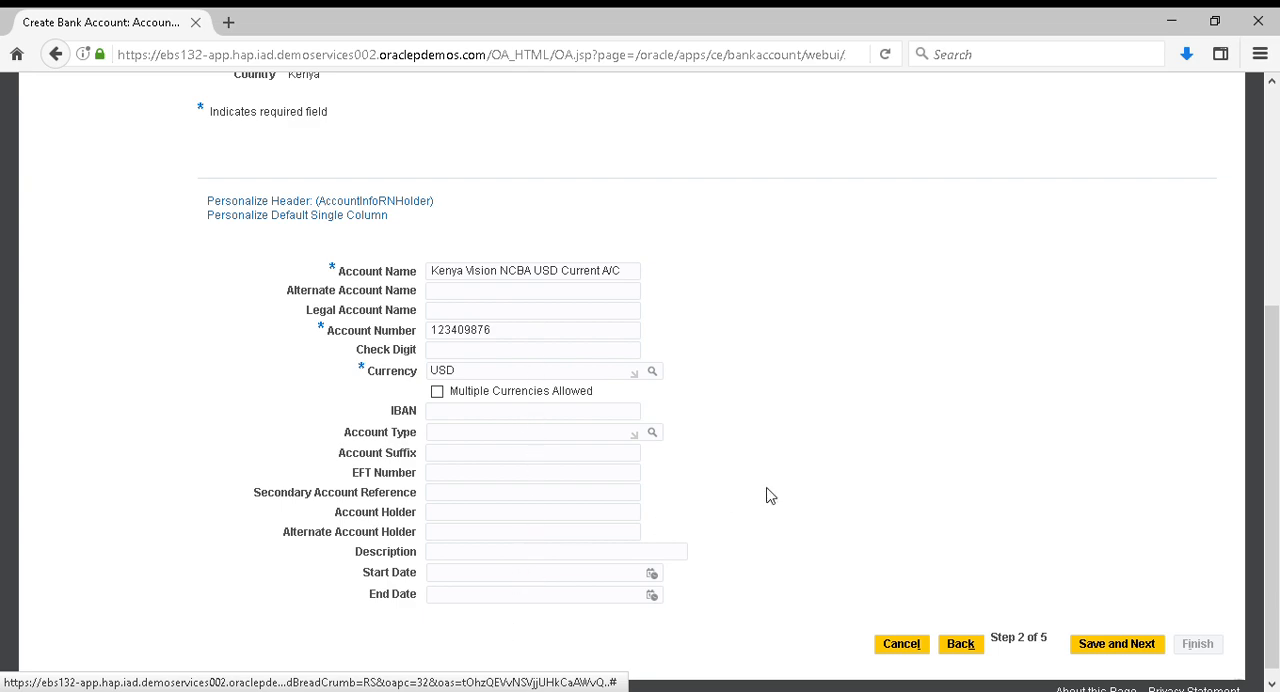
pyautogui.scroll(3, 766, 494)
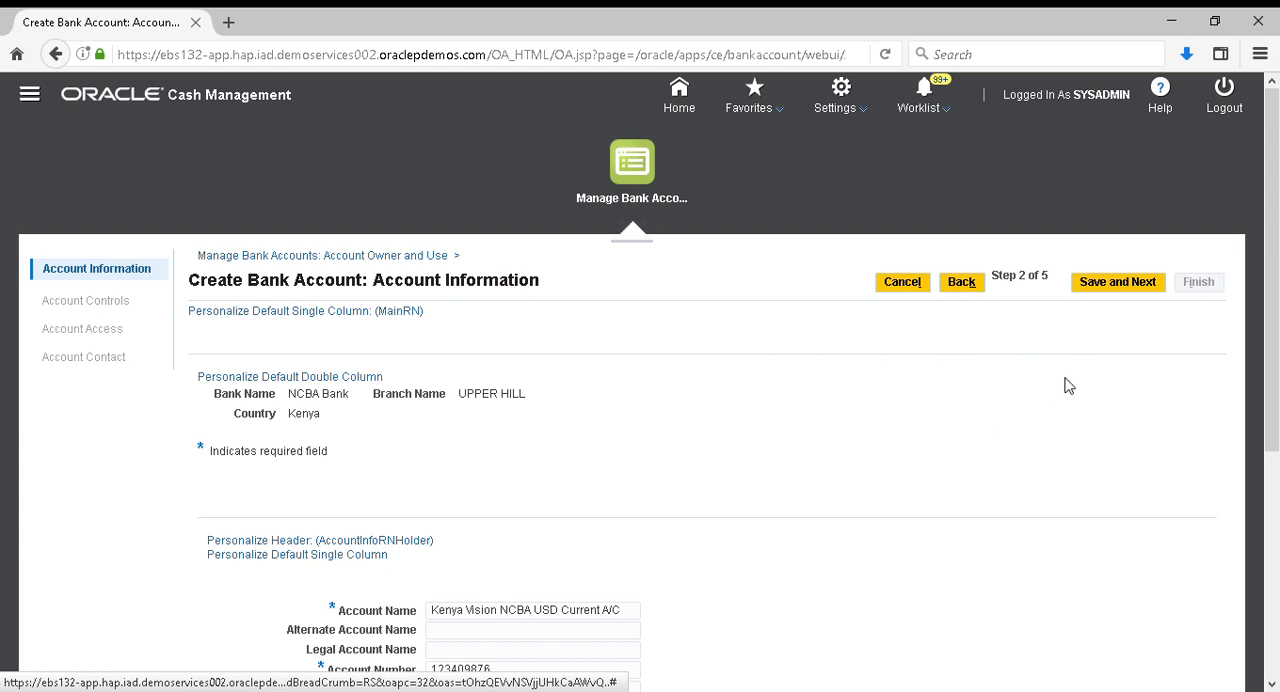
pyautogui.click(1124, 291)
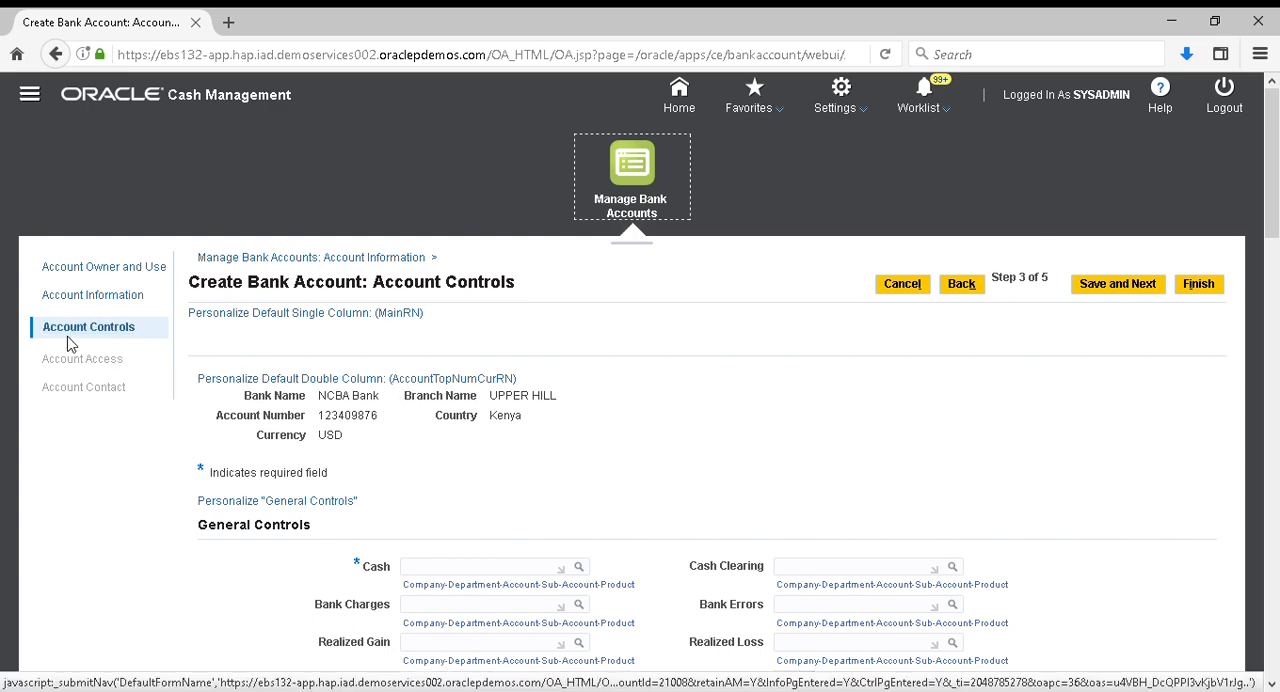
# Open the Cash account lookup and set company 01, department 000, sub-account 0000 and product 000
pyautogui.scroll(-3, 697, 553)
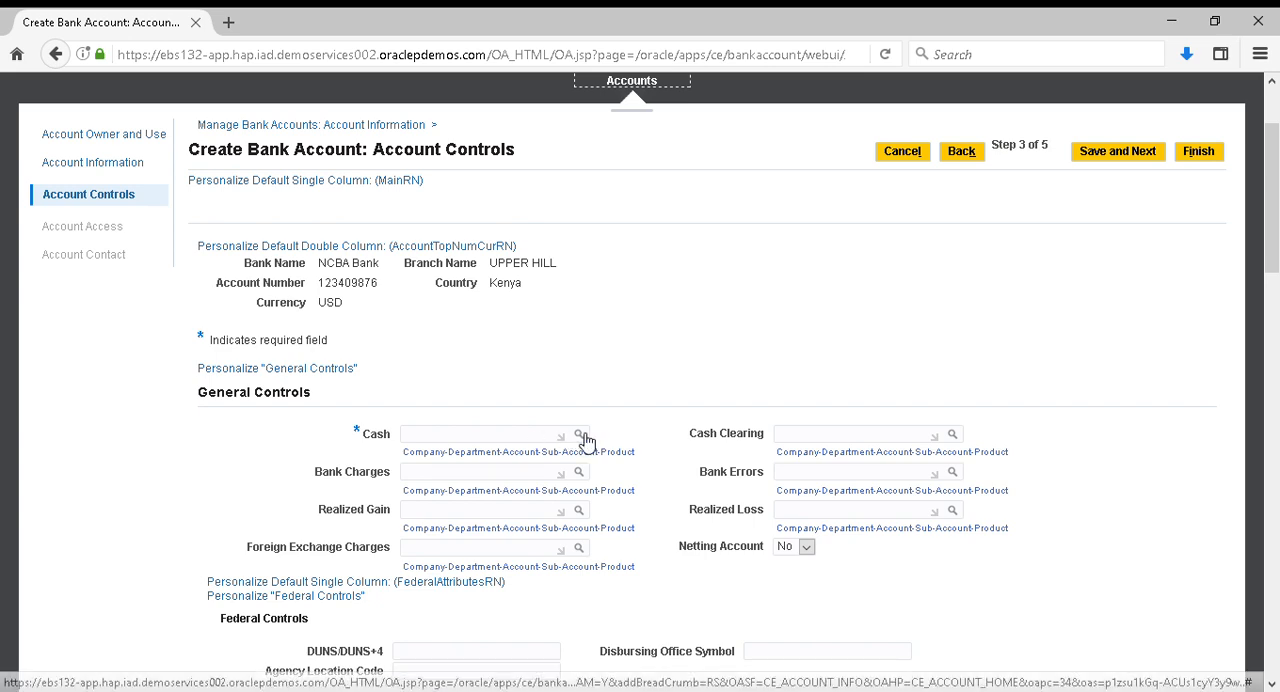
pyautogui.click(580, 436)
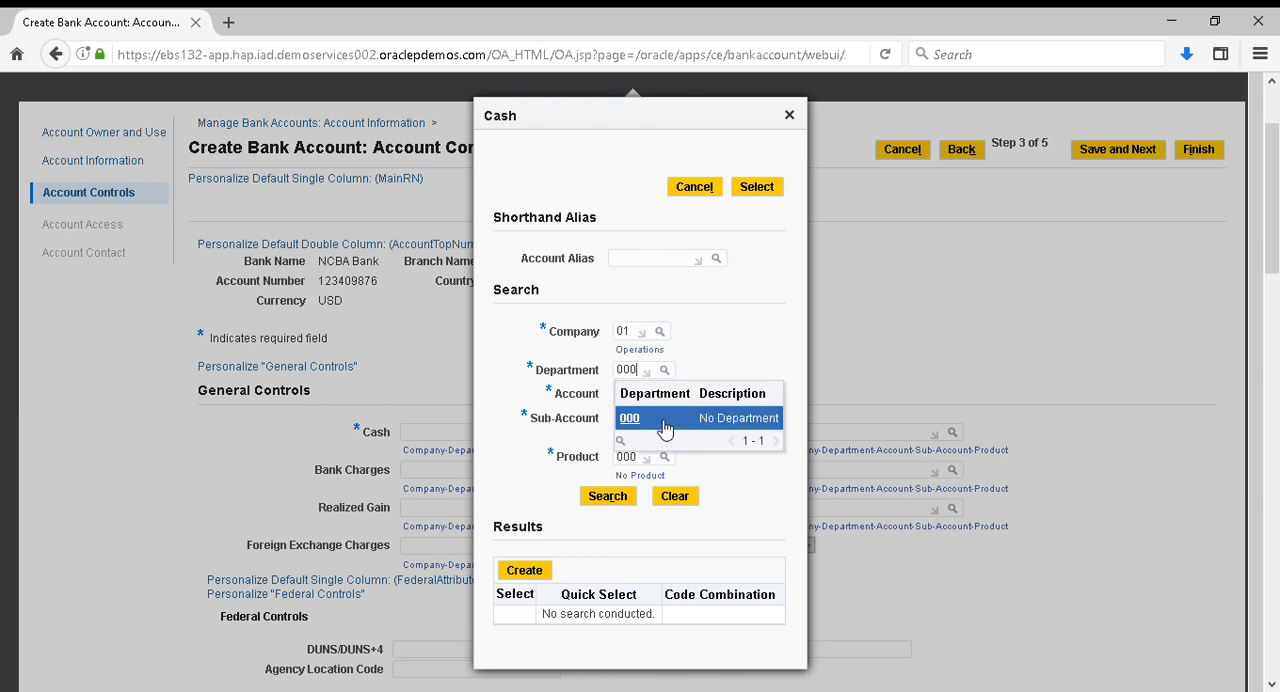
pyautogui.click(664, 427)
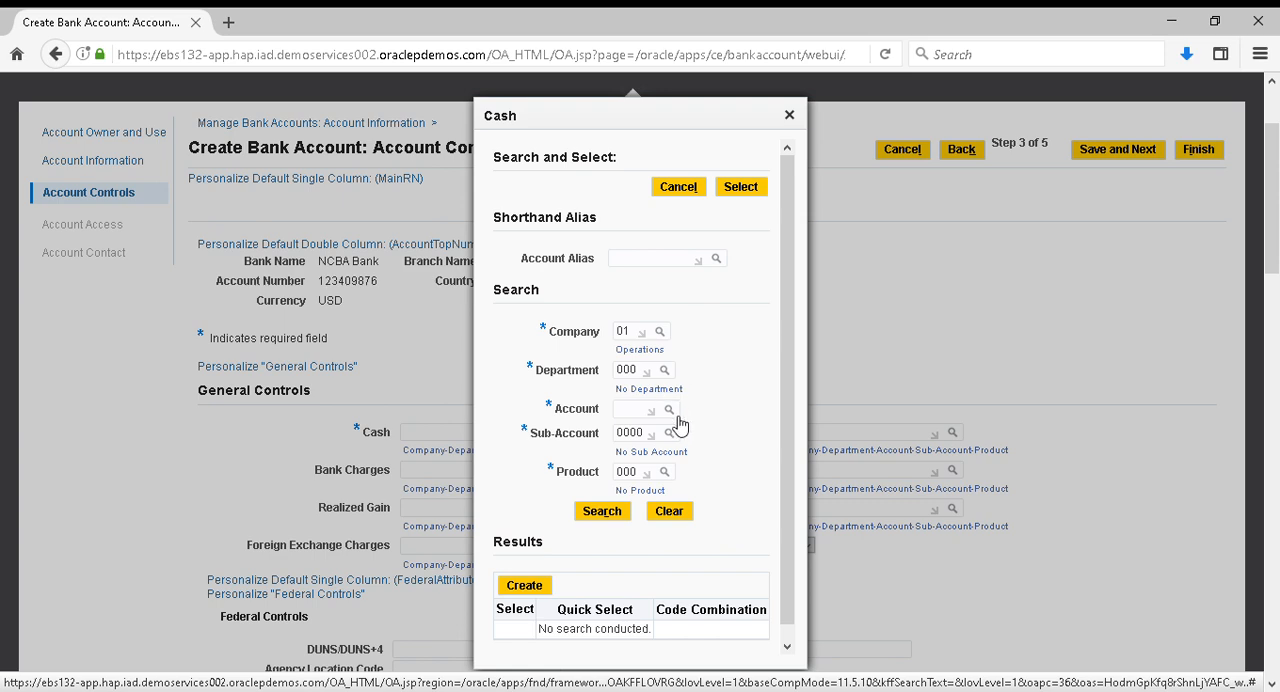
# Search the Account segment values by the description "Cash" and choose account 1110
pyautogui.click(676, 418)
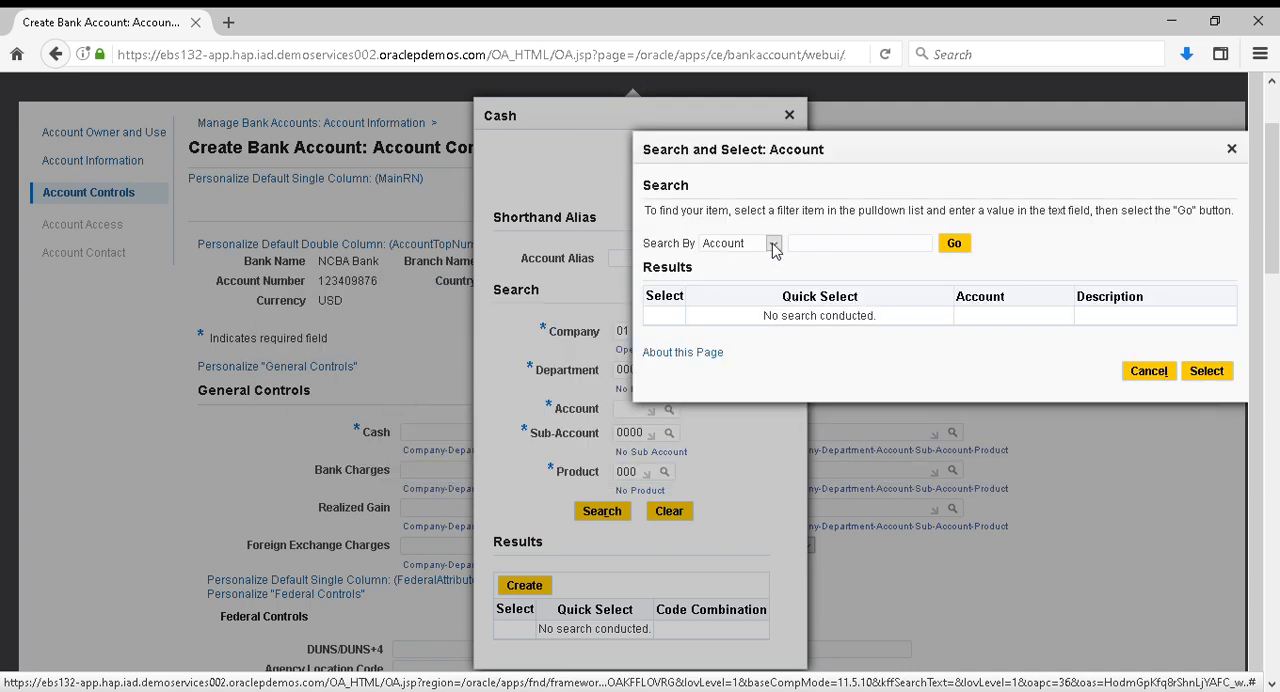
pyautogui.click(731, 289)
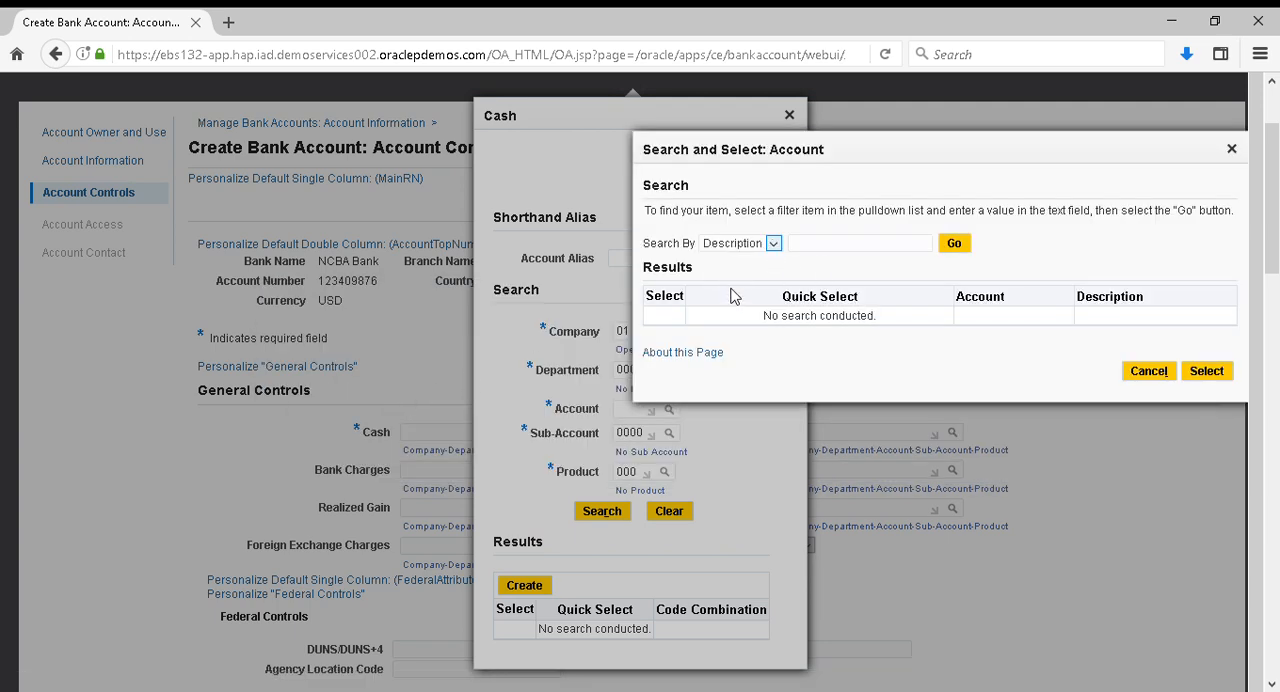
pyautogui.click(830, 248)
pyautogui.click(958, 246)
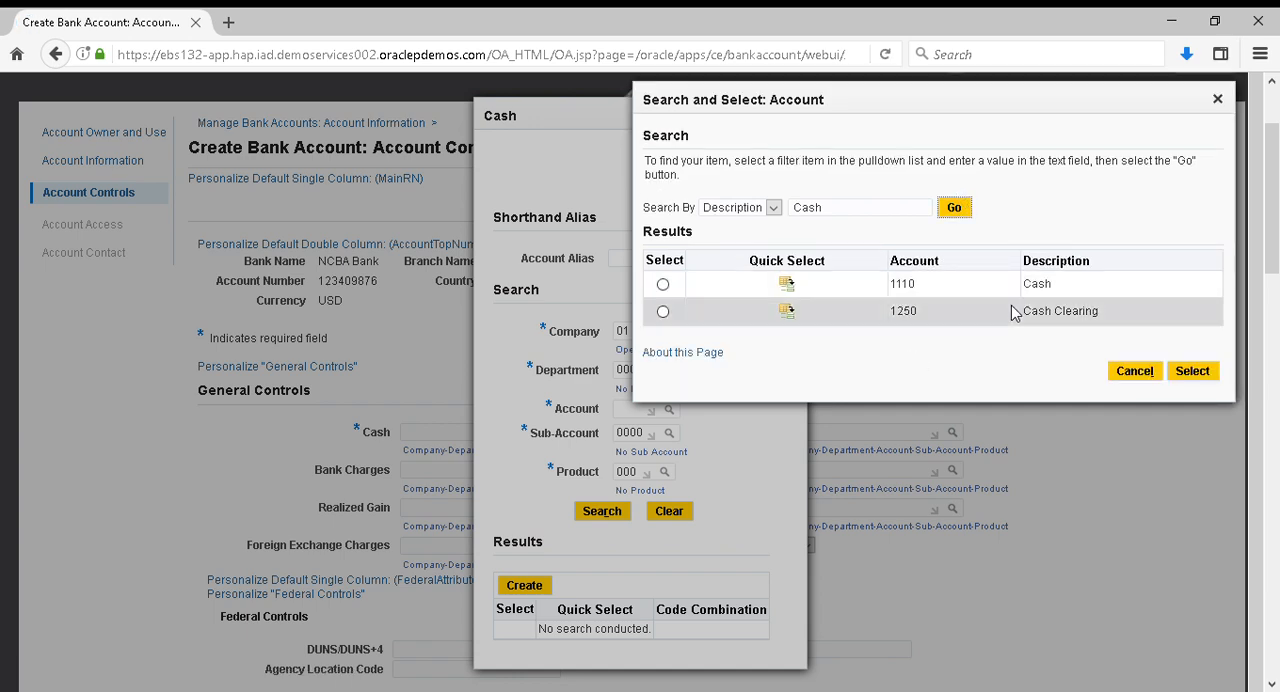
pyautogui.click(792, 291)
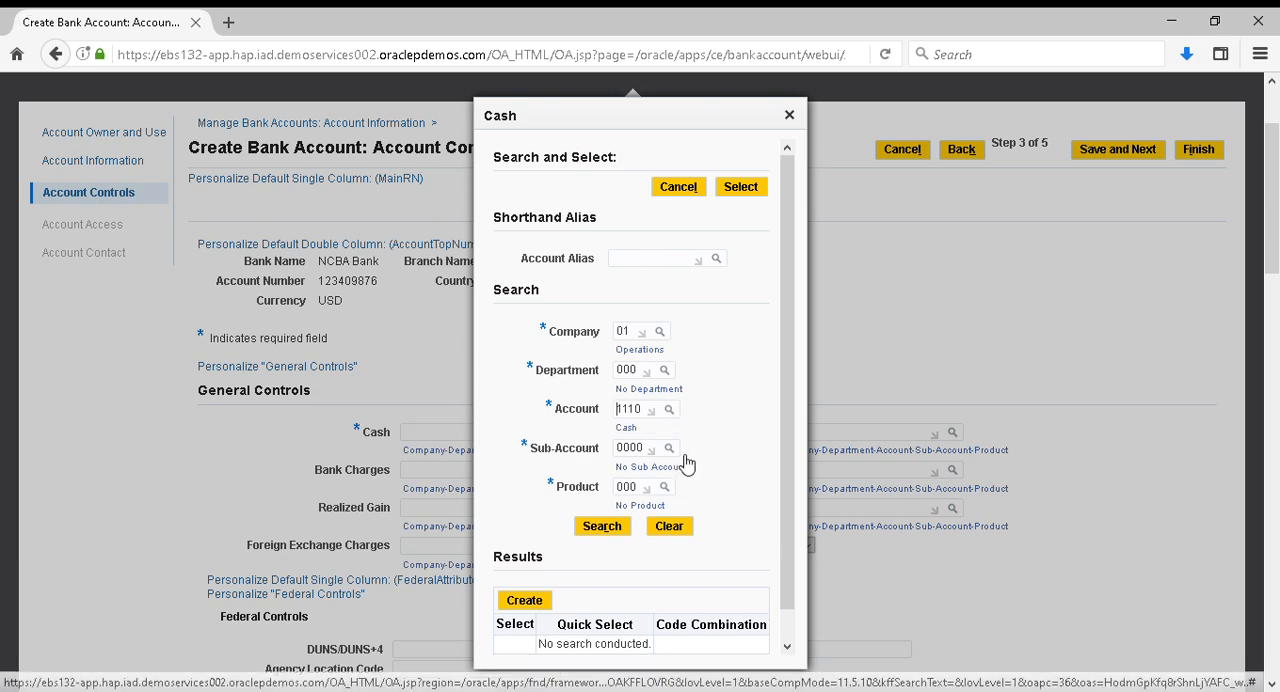
pyautogui.scroll(-2, 679, 462)
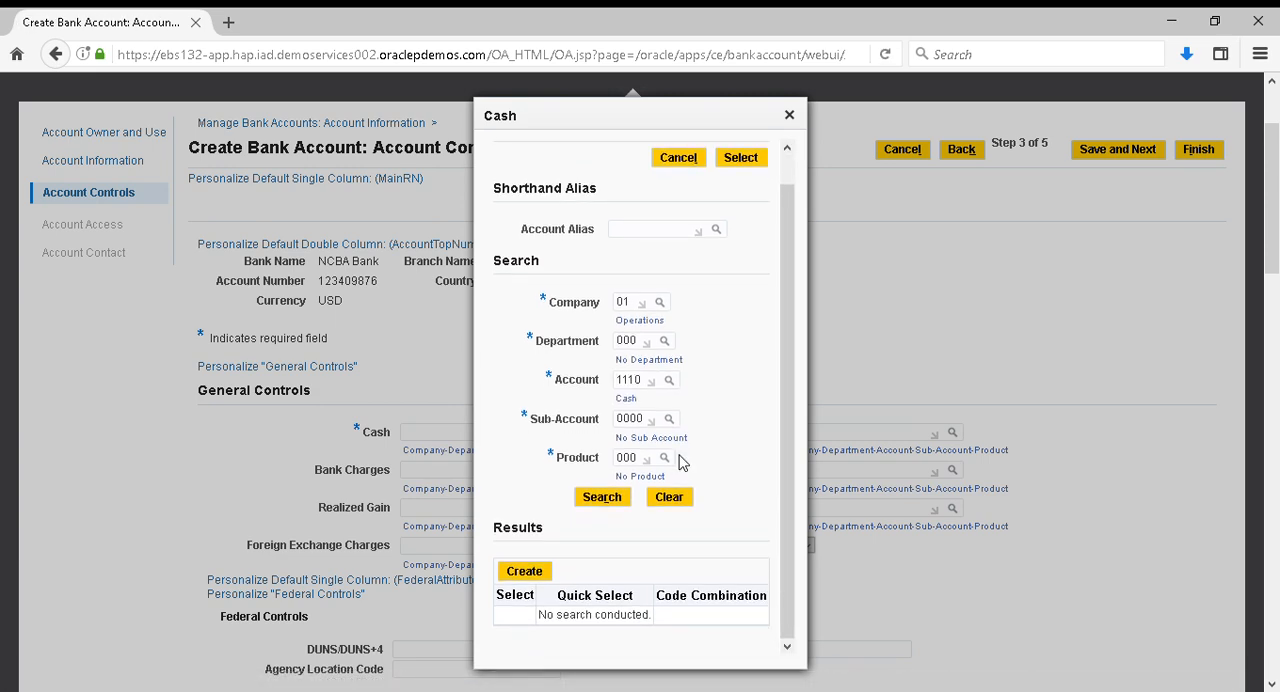
pyautogui.click(603, 498)
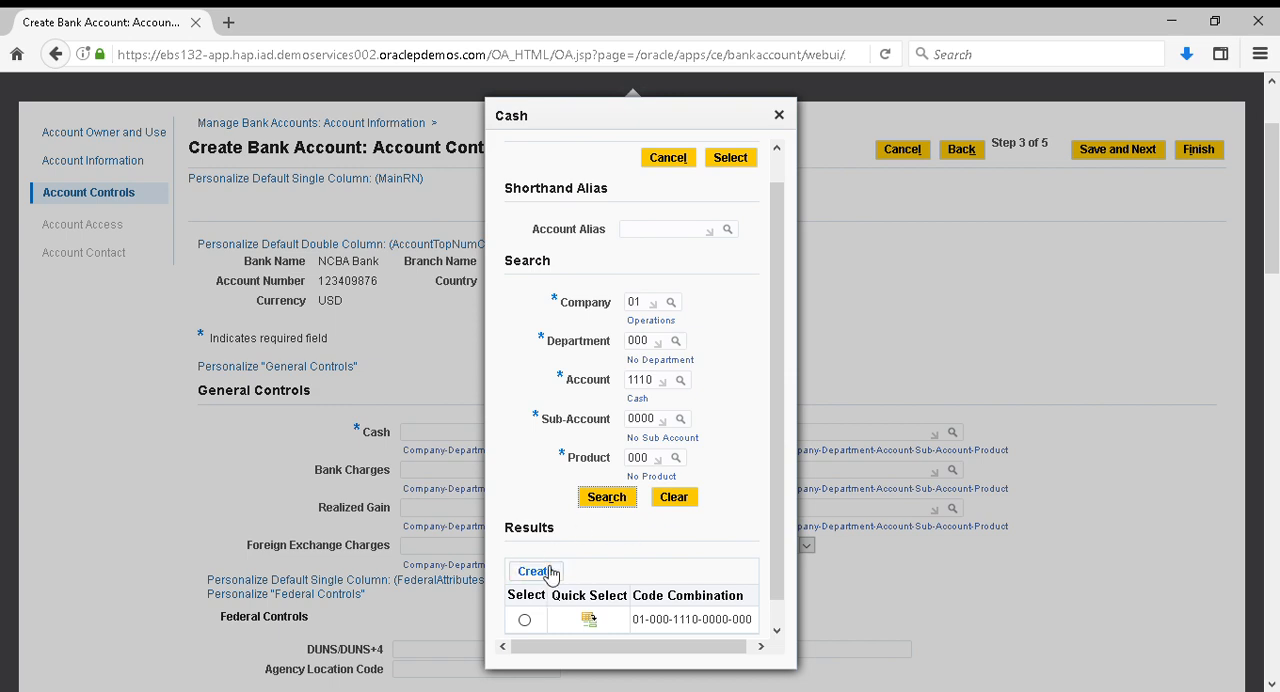
pyautogui.click(590, 622)
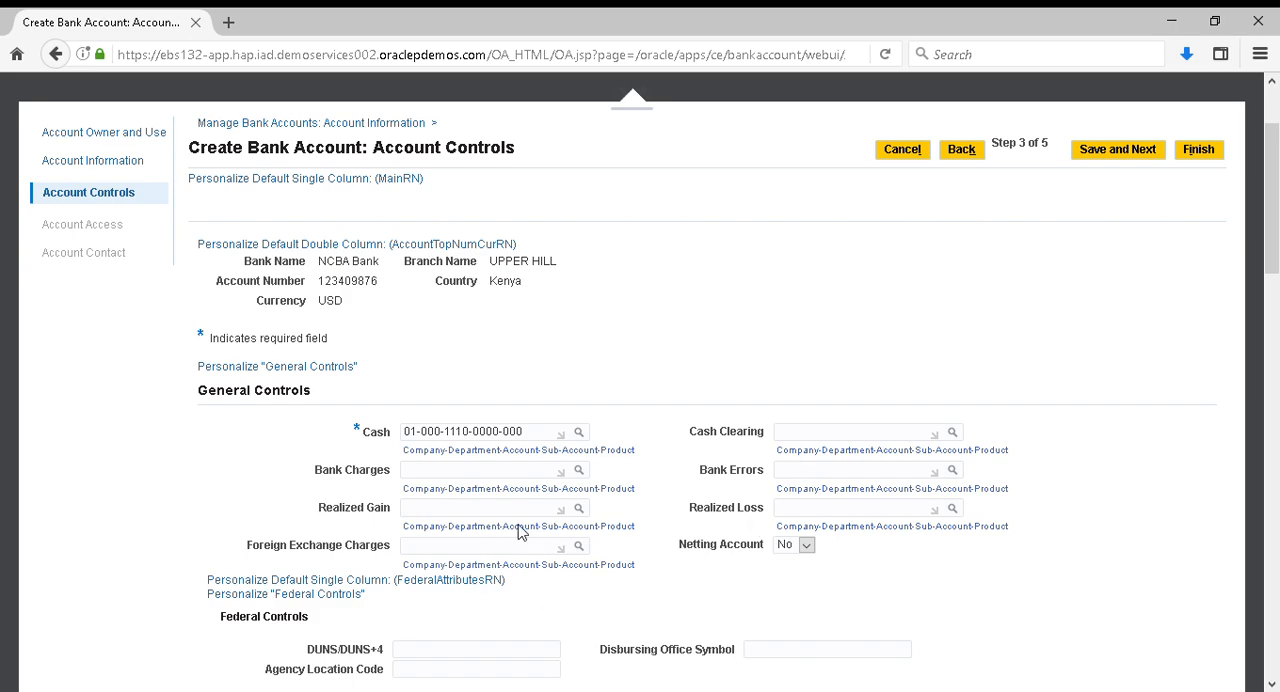
# Save the account controls with only the Cash account filled in and continue to the account access stage
pyautogui.scroll(-3, 605, 570)
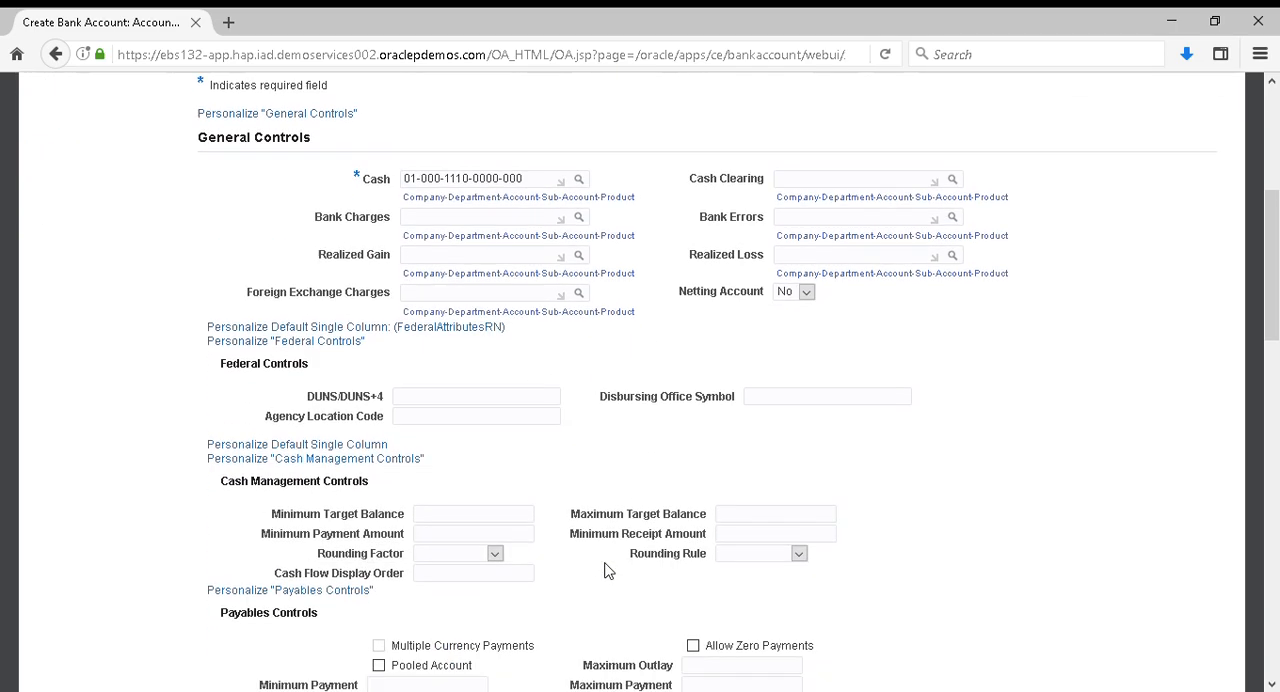
pyautogui.scroll(5, 605, 570)
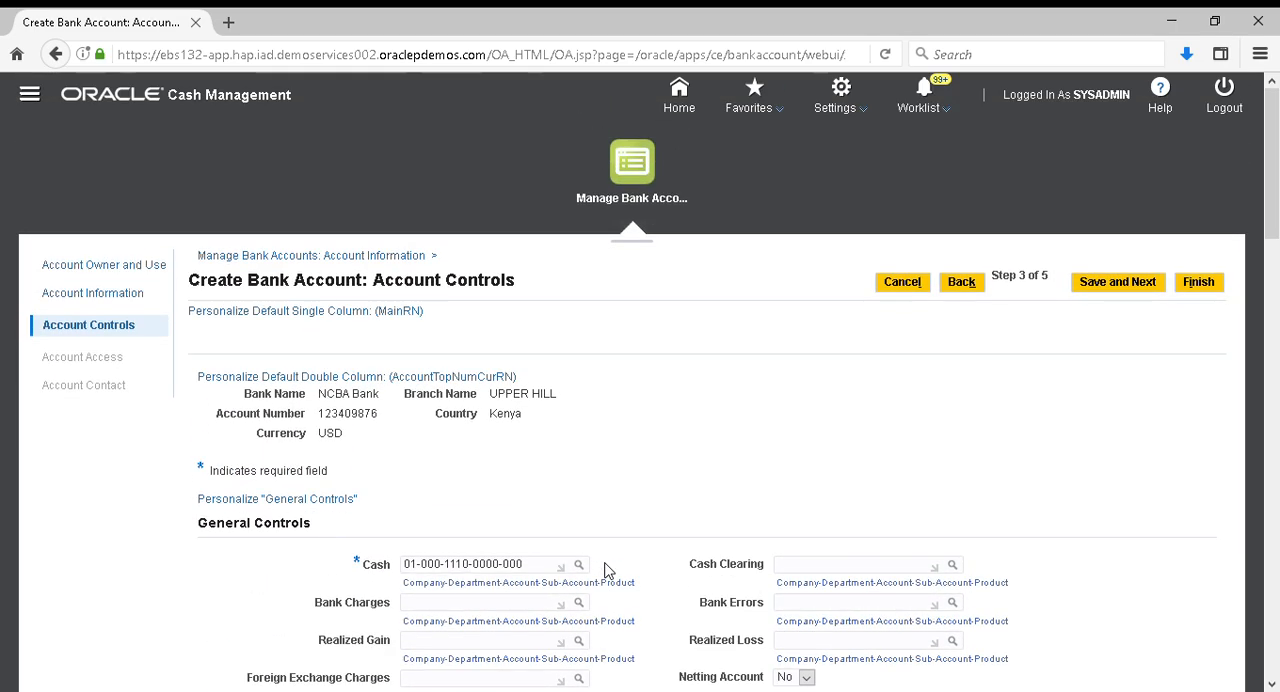
pyautogui.click(1138, 287)
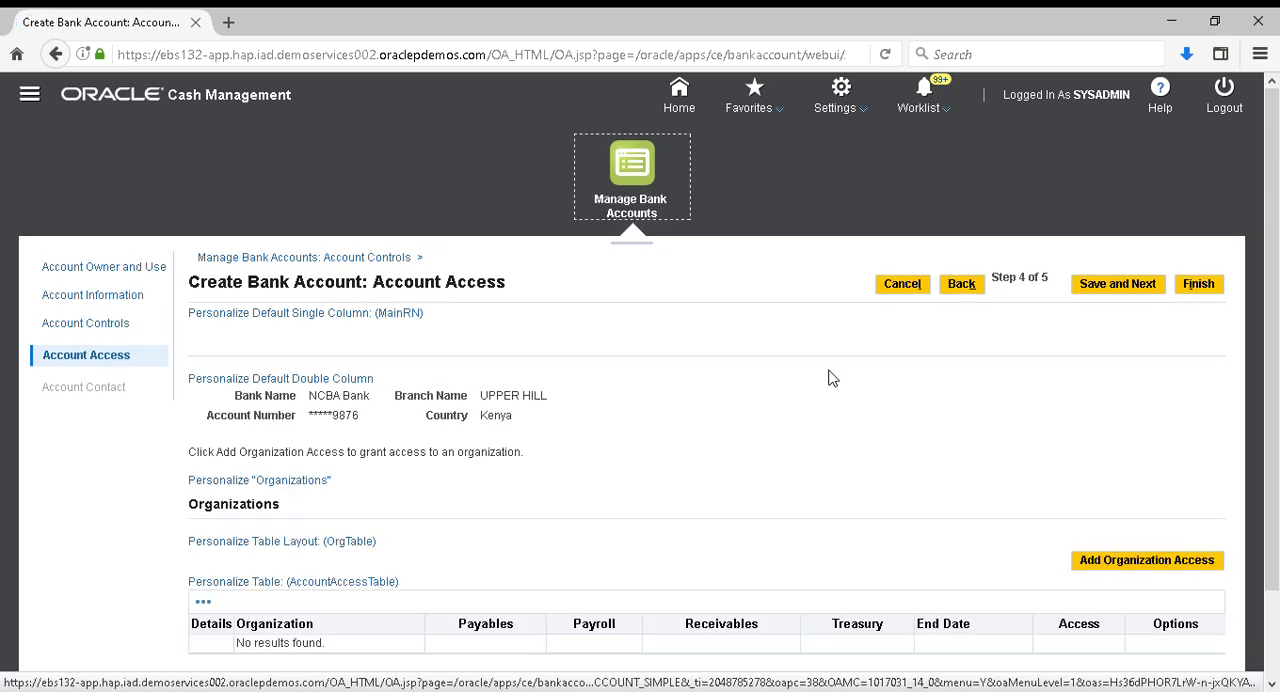
# Add an organization access for the account and enable Payables and Receivables as its account use
pyautogui.scroll(-2, 829, 378)
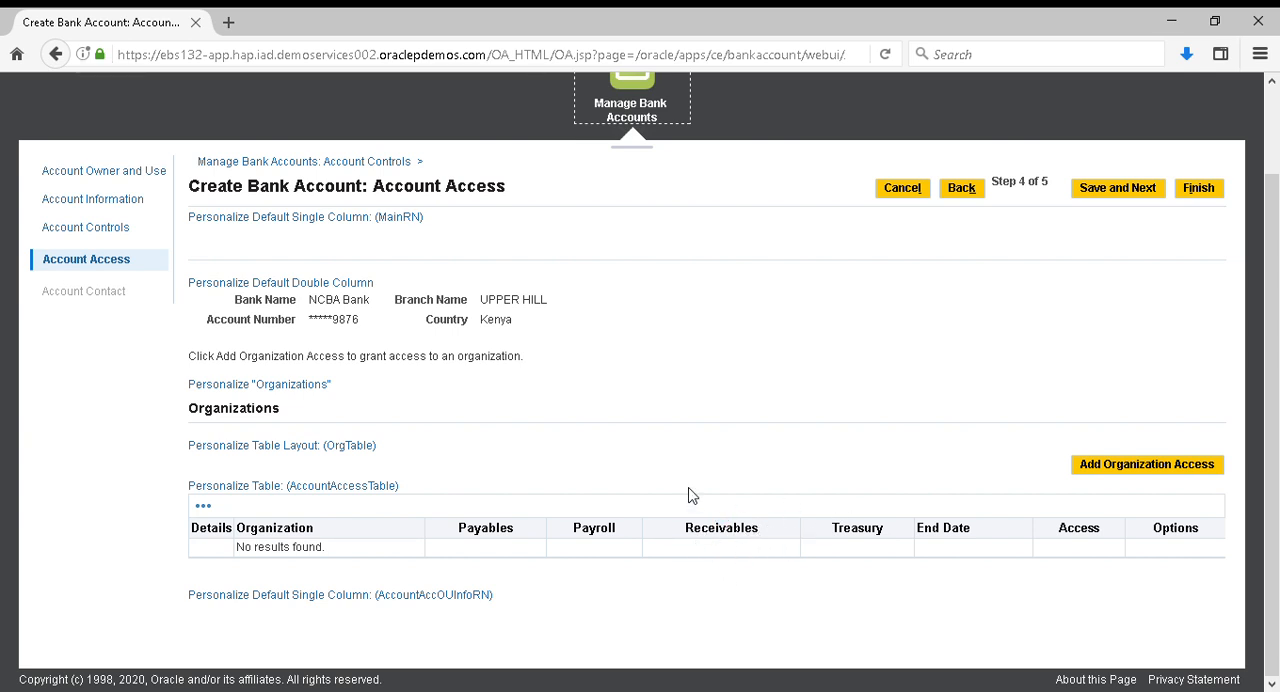
pyautogui.click(1158, 476)
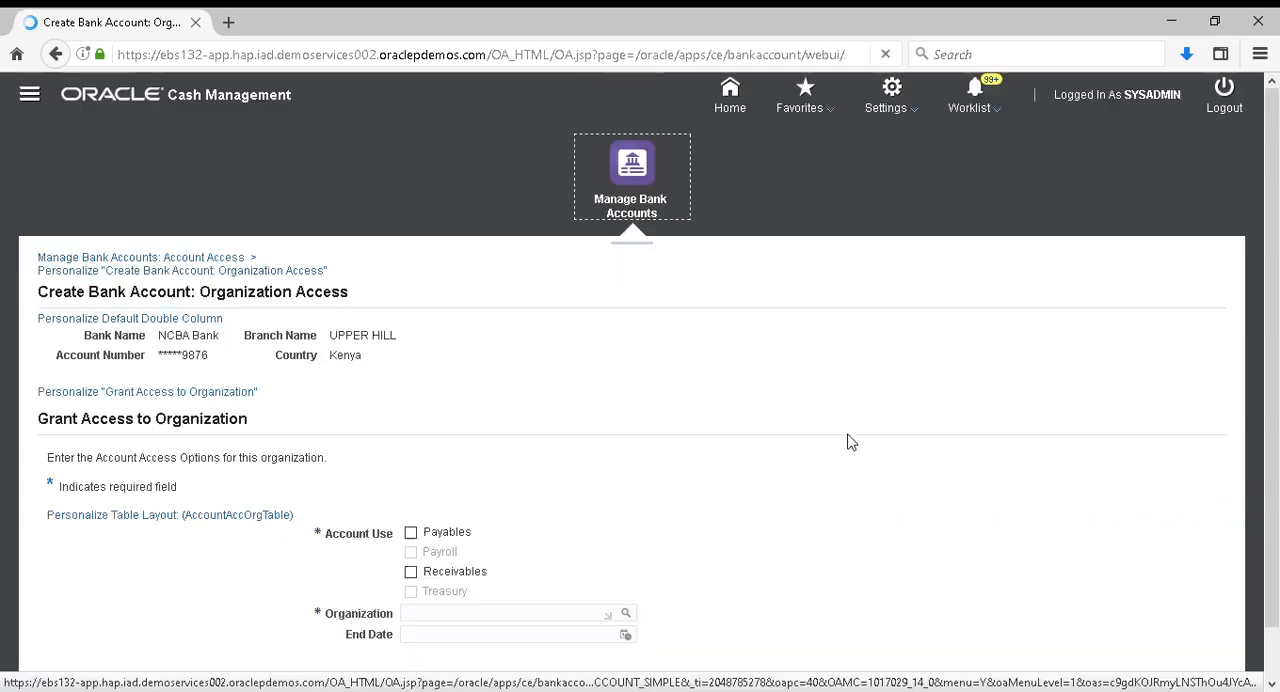
pyautogui.click(410, 533)
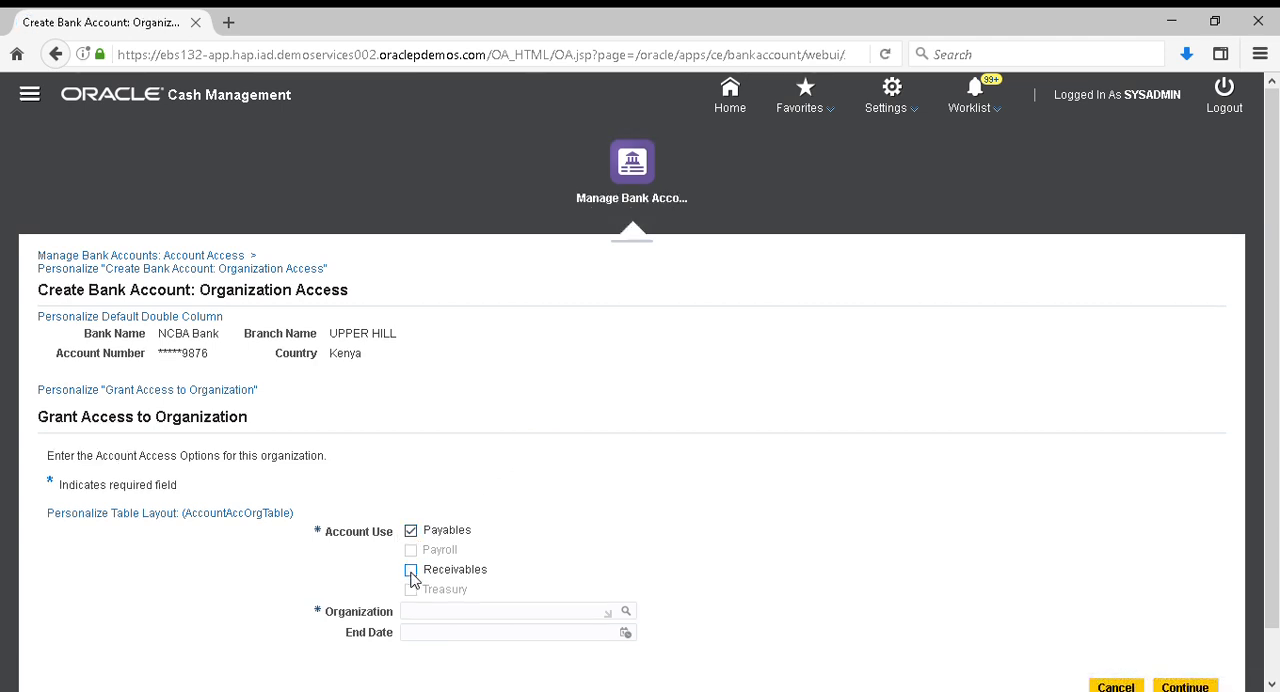
pyautogui.click(410, 571)
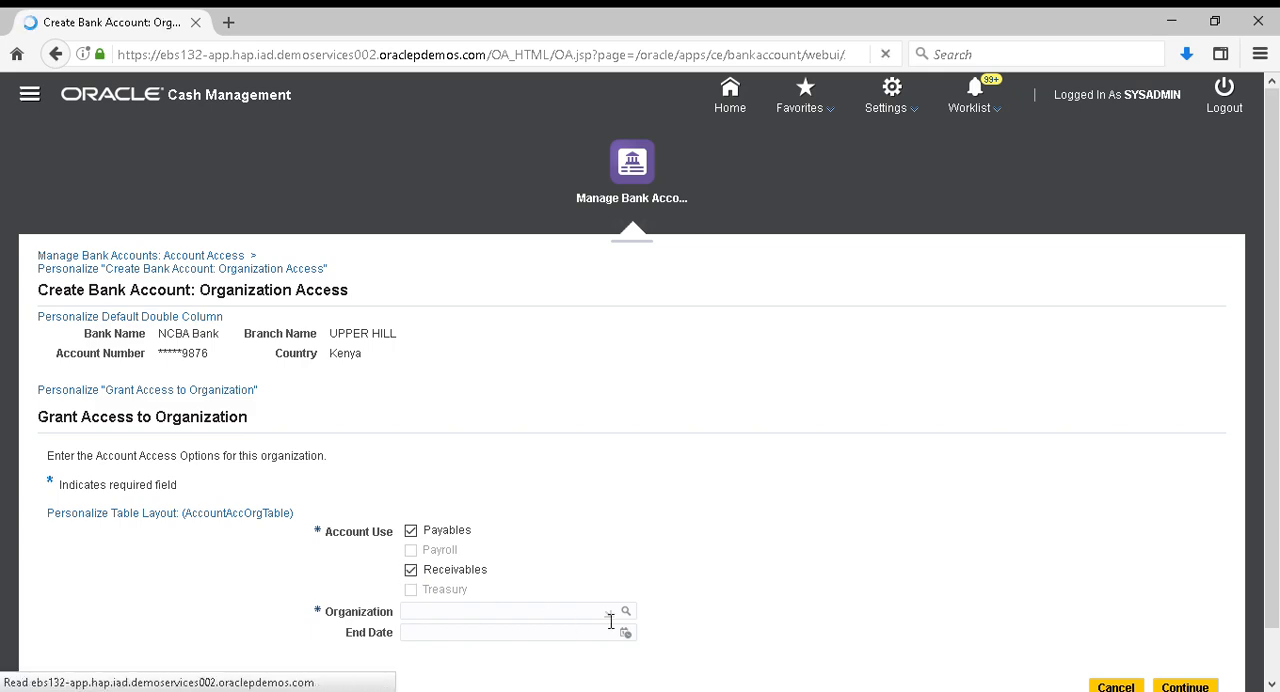
# Search for the available organizations and assign Vision Operations as the organization being granted access
pyautogui.click(628, 614)
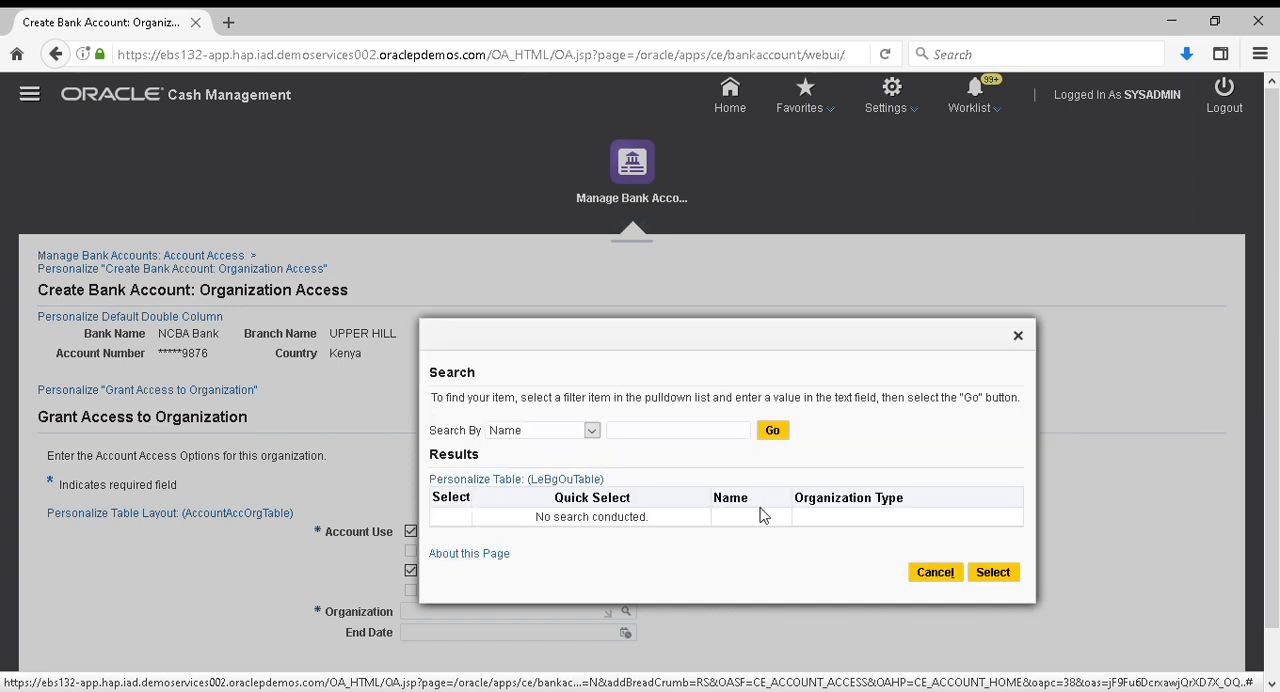
pyautogui.click(778, 437)
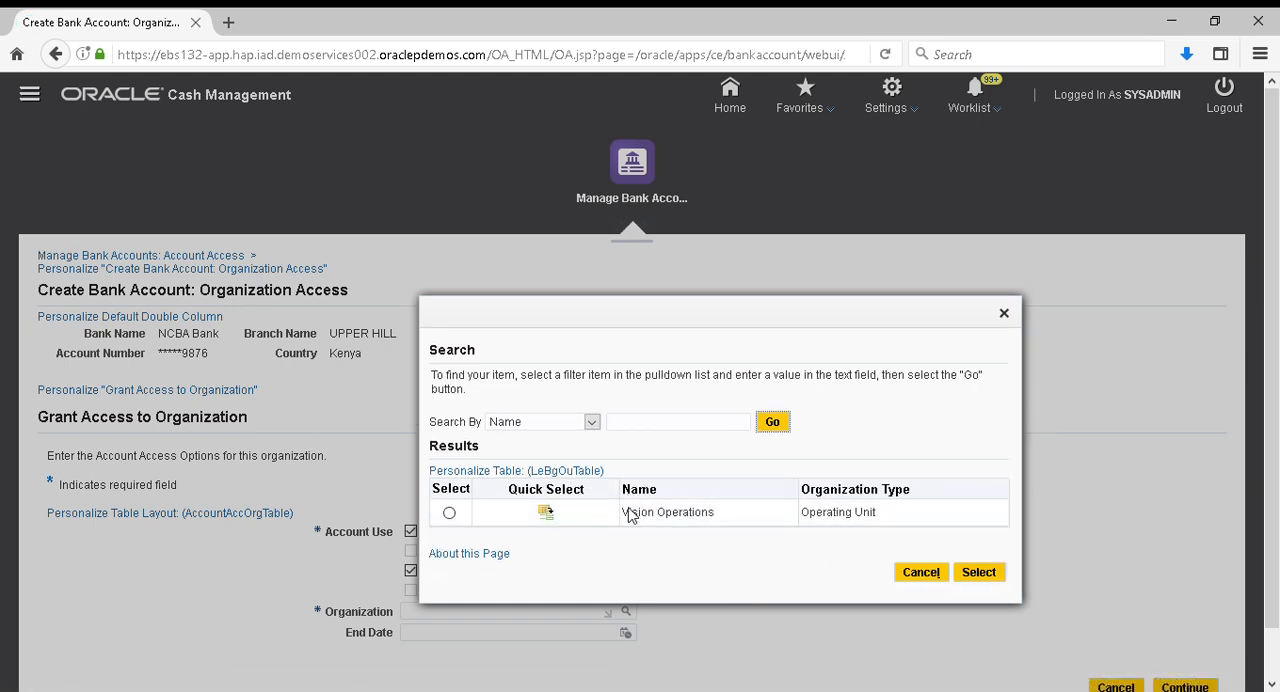
pyautogui.click(547, 515)
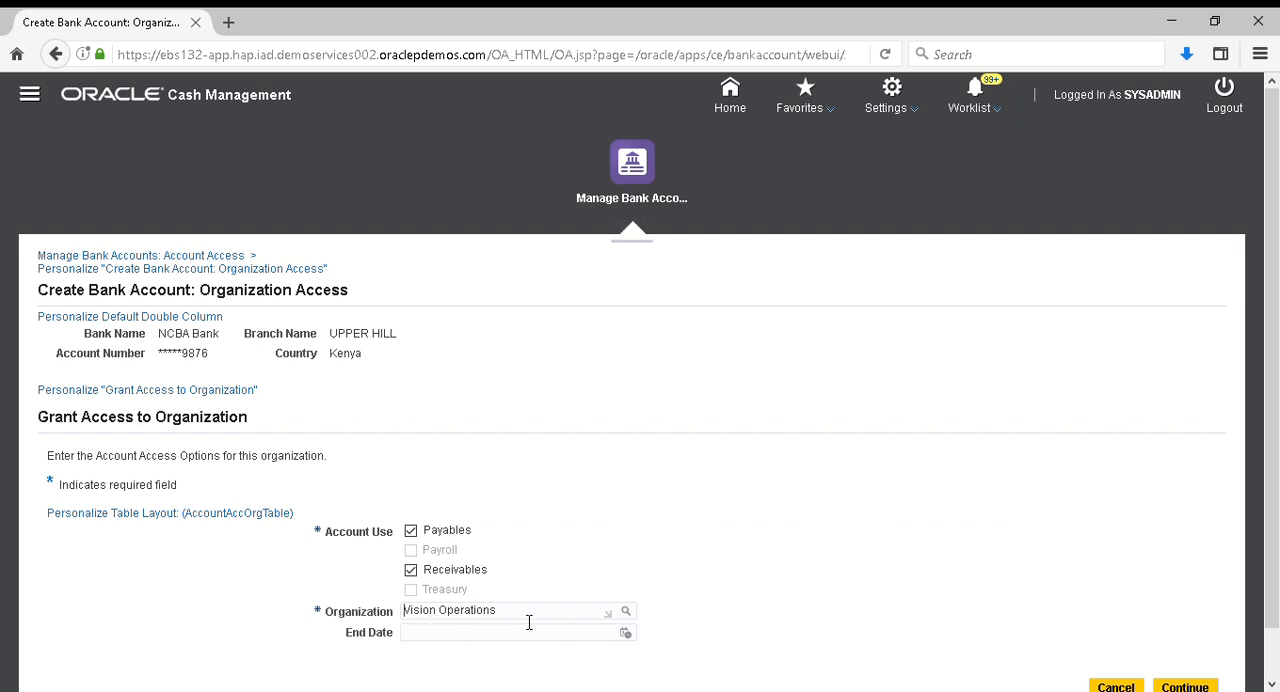
# Continue to the account access options and apply the default Payables and Receivables options for Vision Operations
pyautogui.scroll(-1, 869, 509)
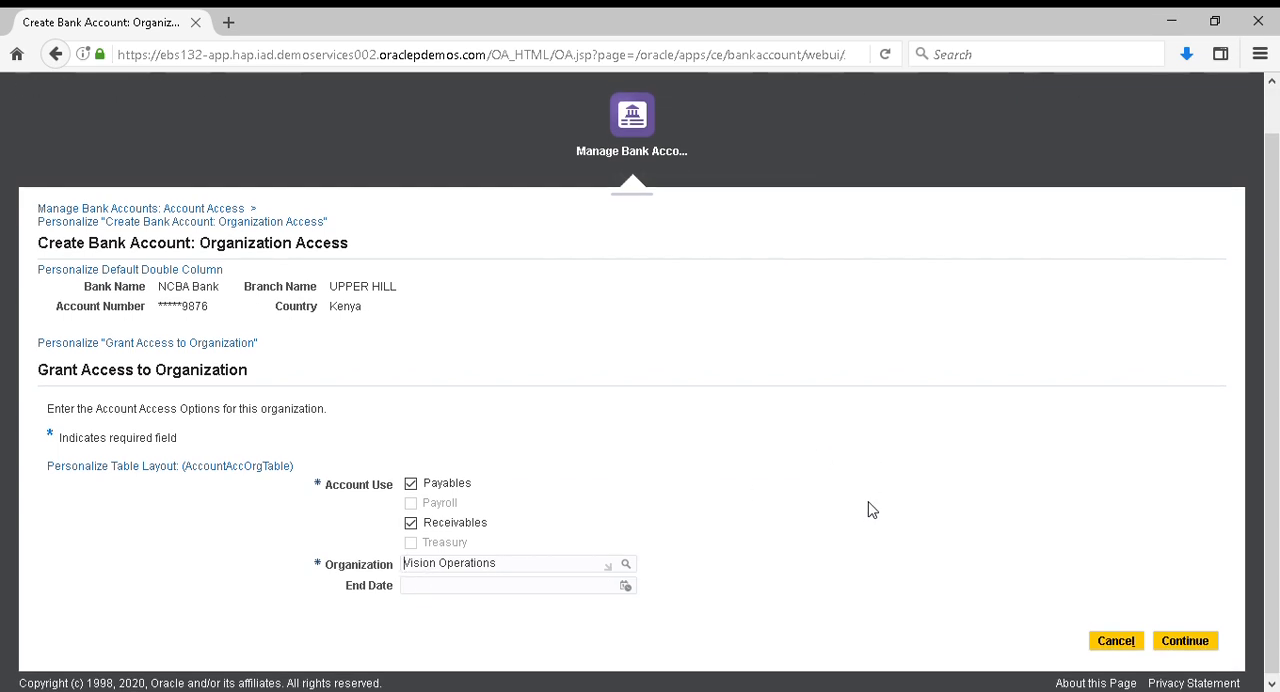
pyautogui.click(1183, 640)
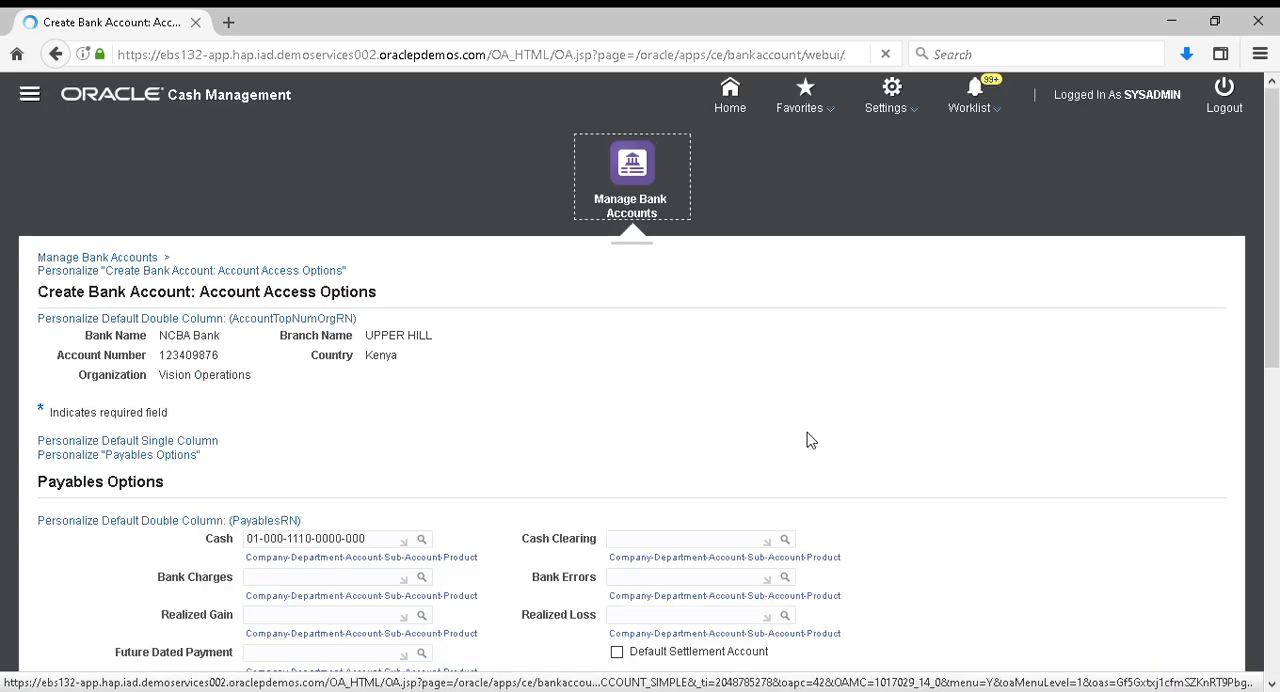
pyautogui.scroll(-6, 955, 563)
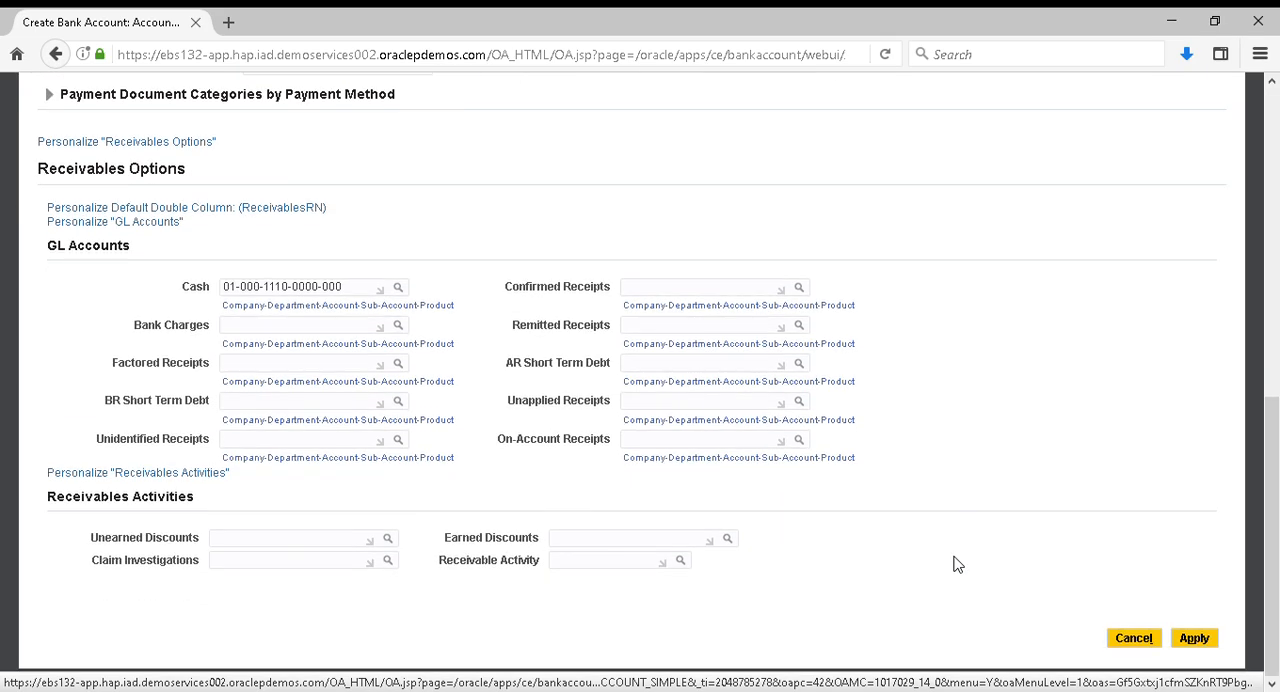
pyautogui.click(1197, 640)
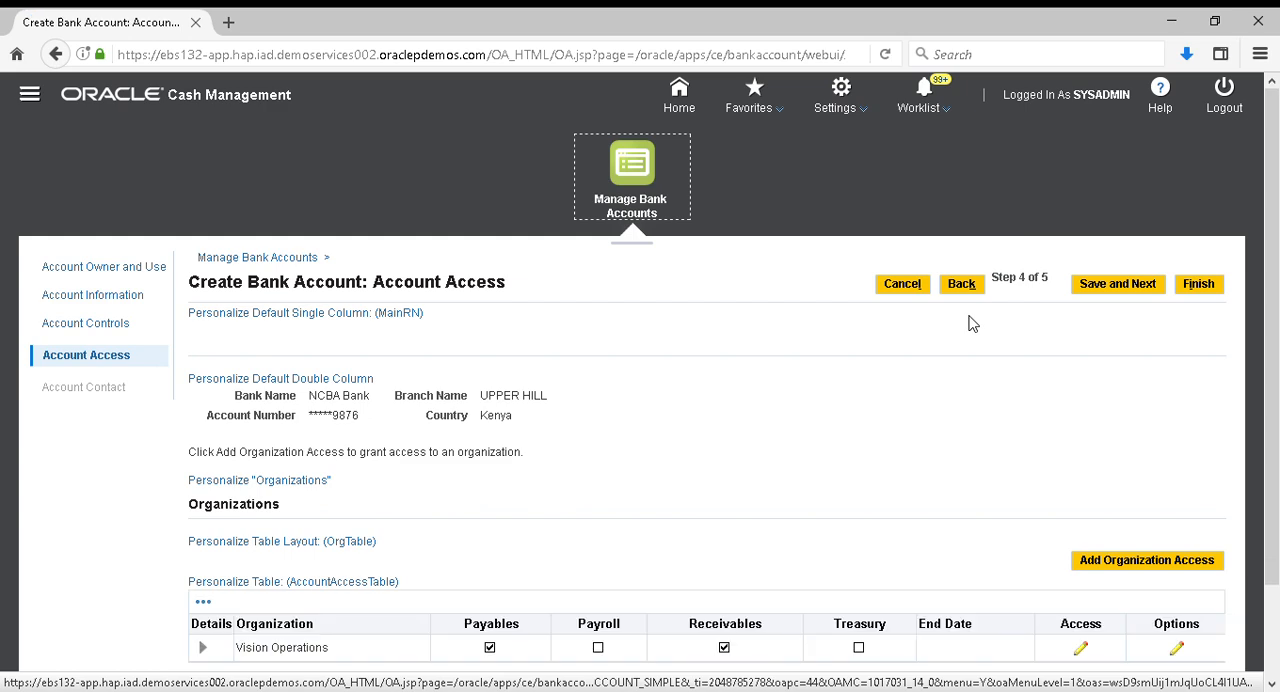
# Save the account access and finish creating the bank account without adding a contact
pyautogui.scroll(-2, 812, 572)
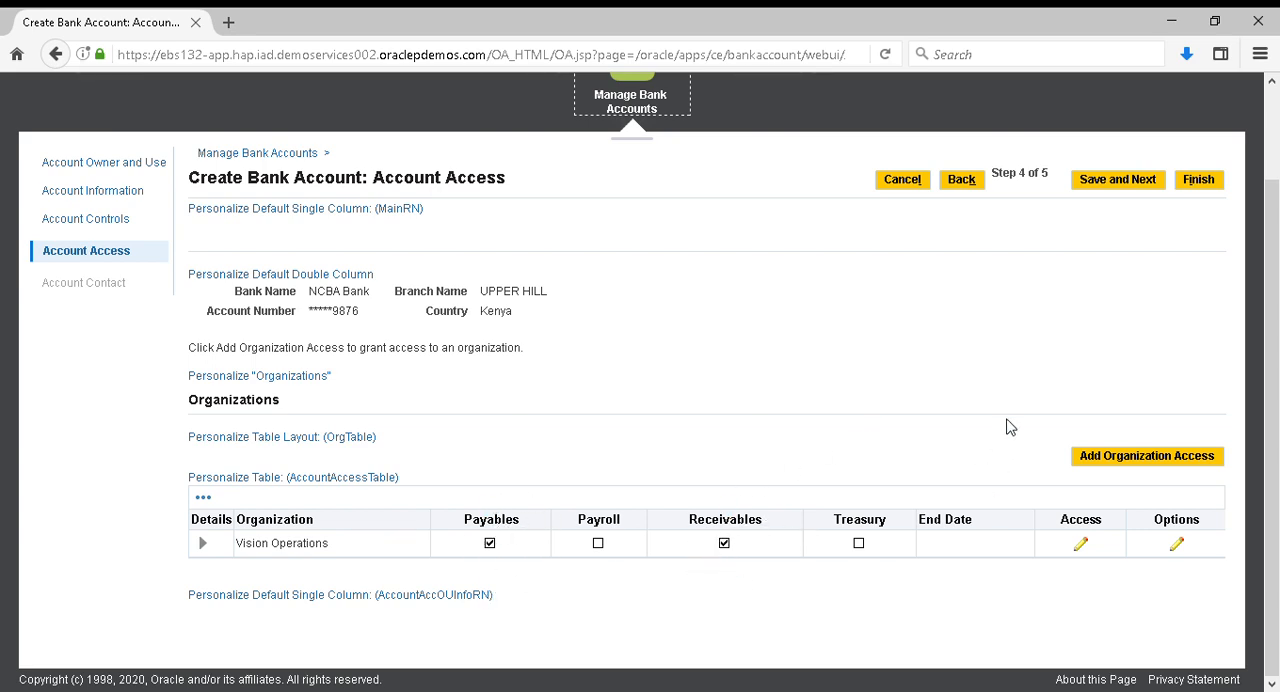
pyautogui.scroll(1, 1008, 427)
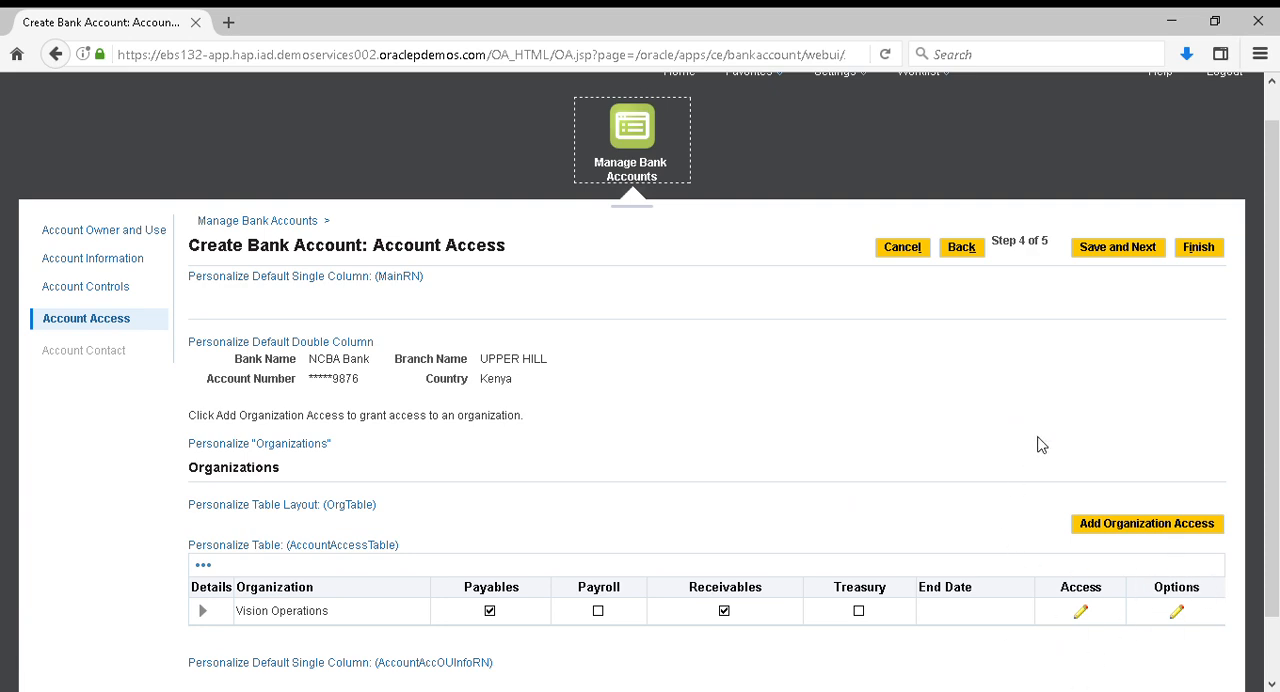
pyautogui.scroll(1, 1040, 445)
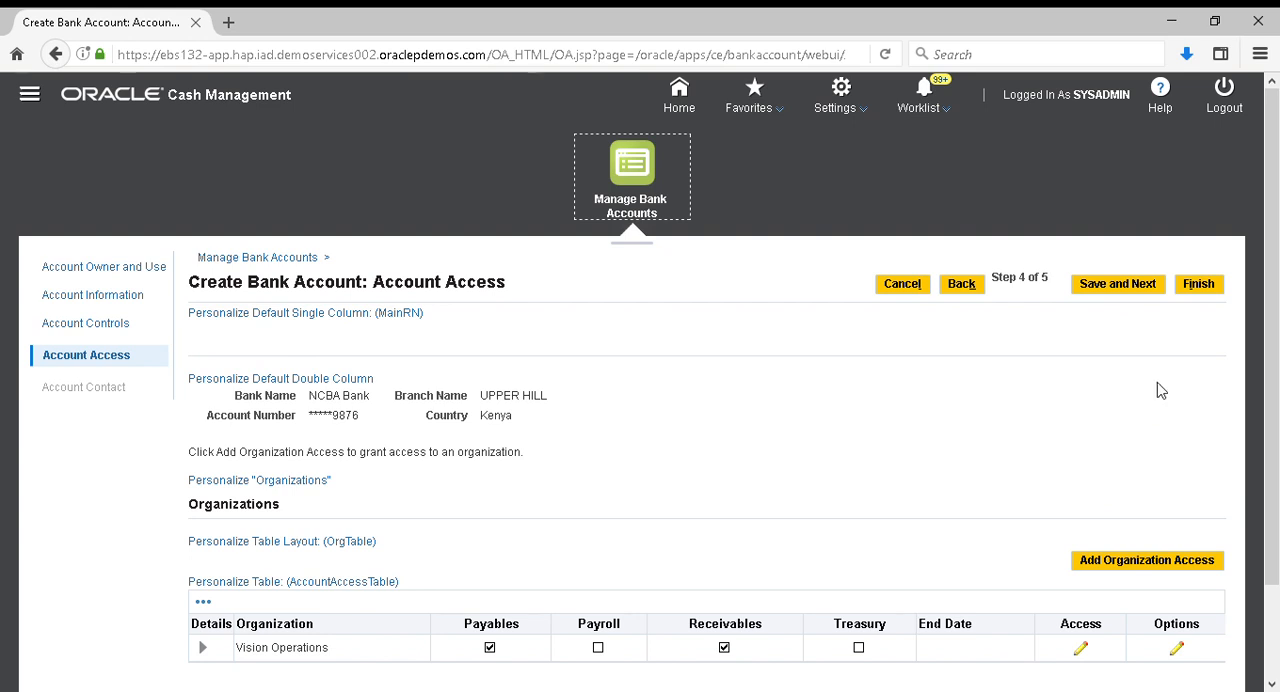
pyautogui.click(1122, 290)
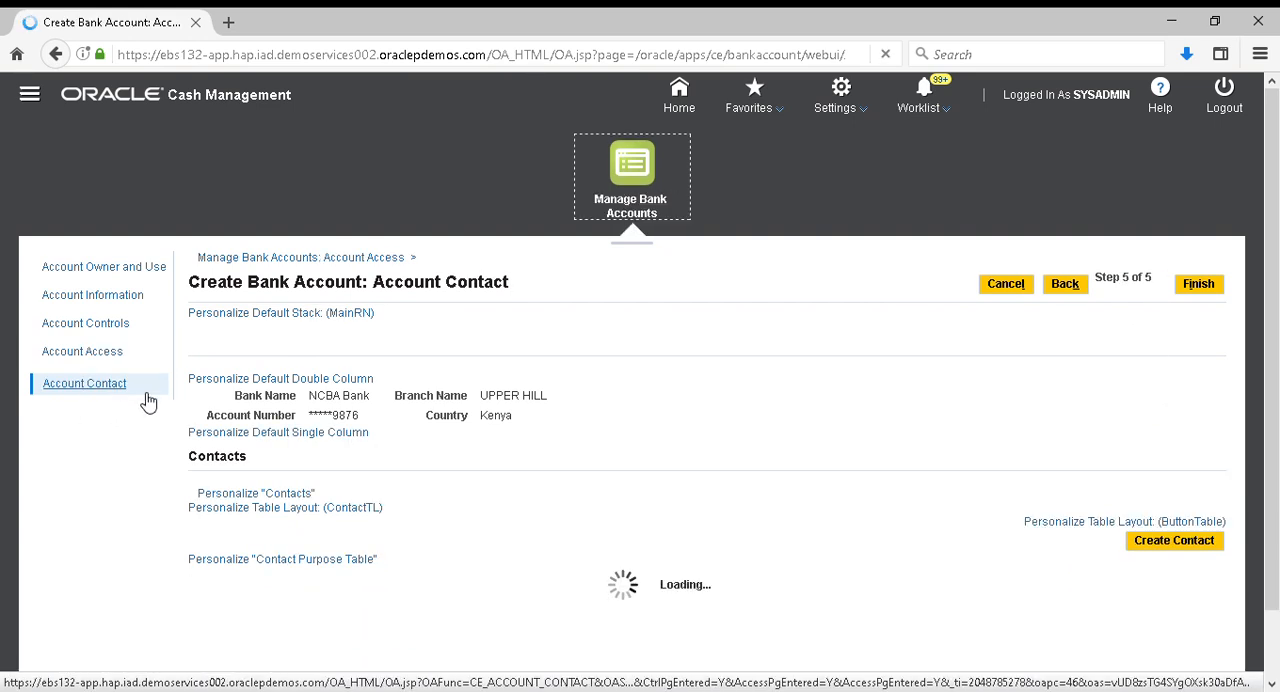
pyautogui.scroll(-1, 786, 563)
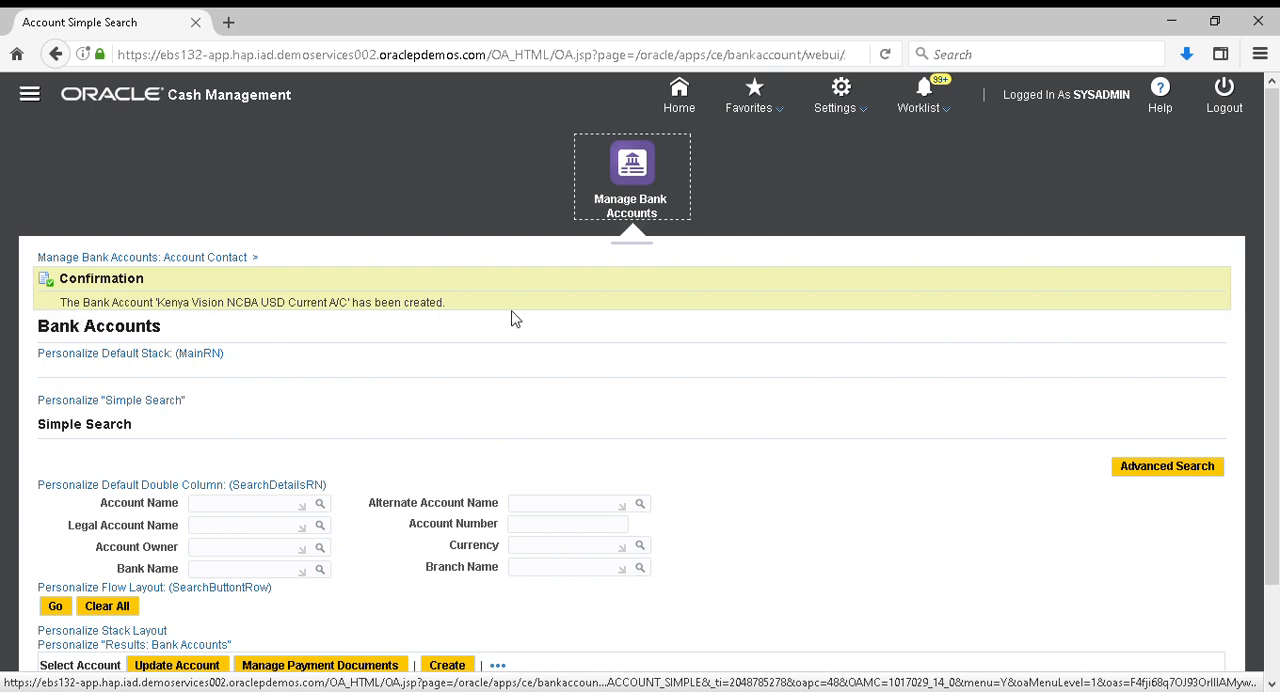
pyautogui.scroll(-2, 827, 428)
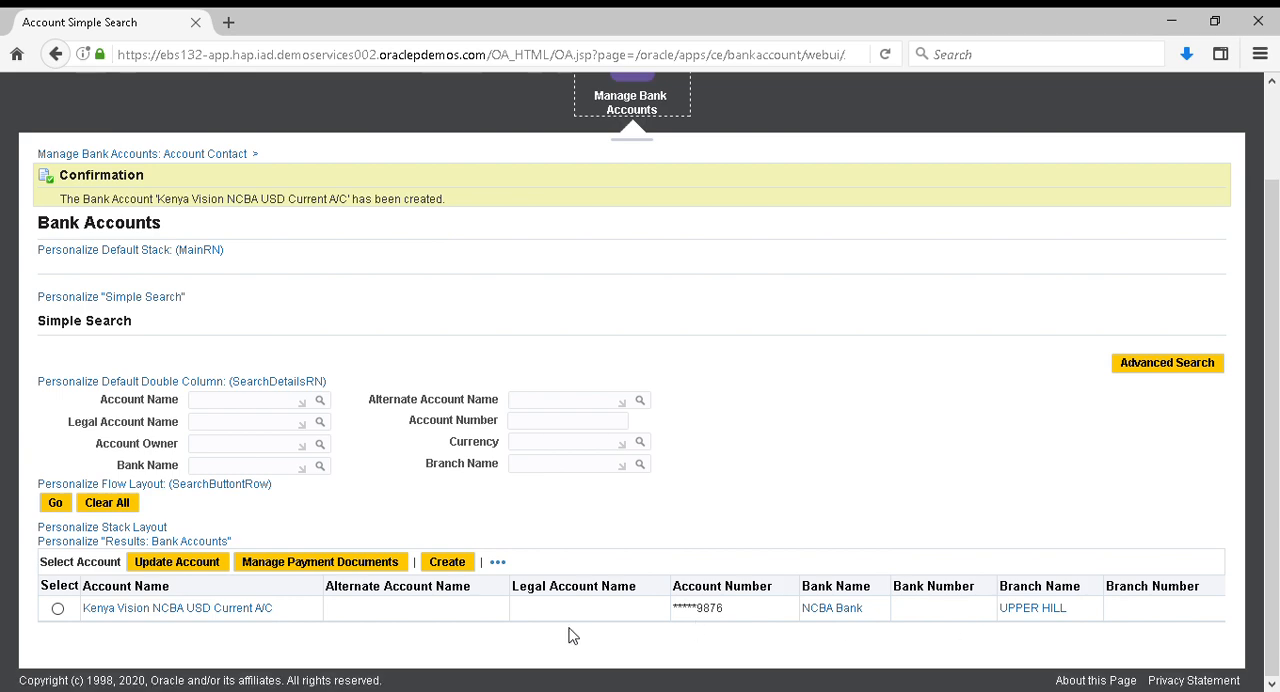
pyautogui.scroll(1, 828, 505)
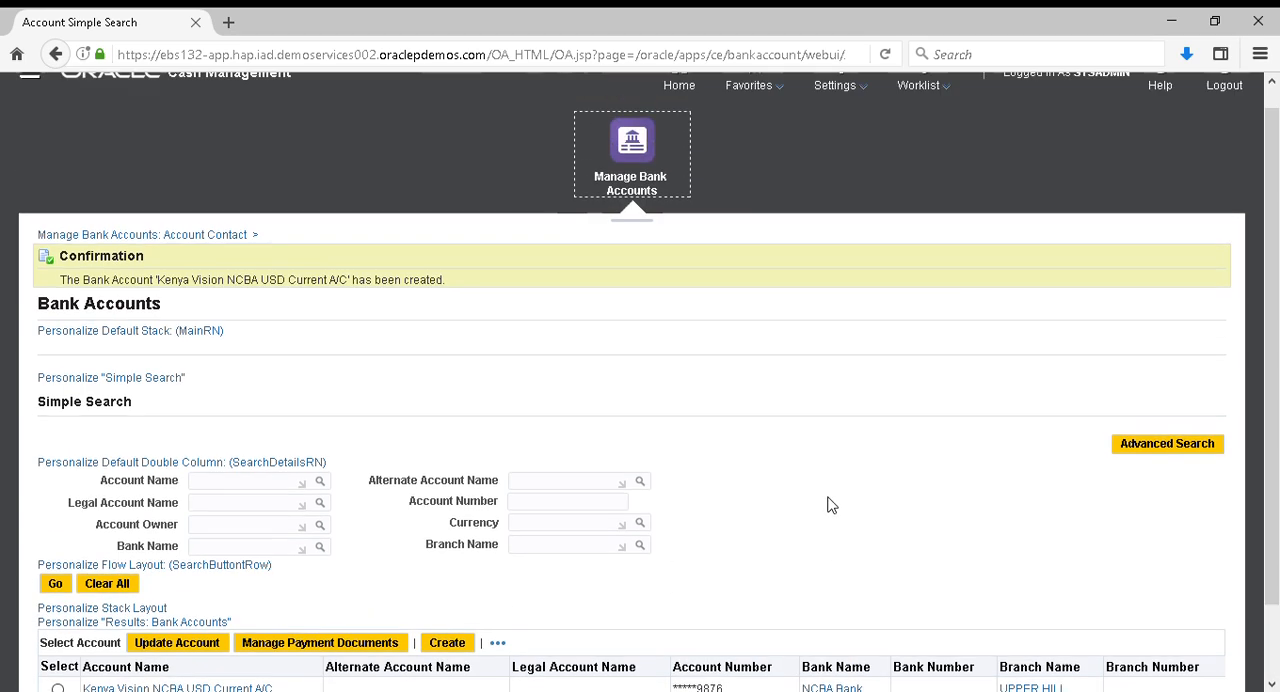